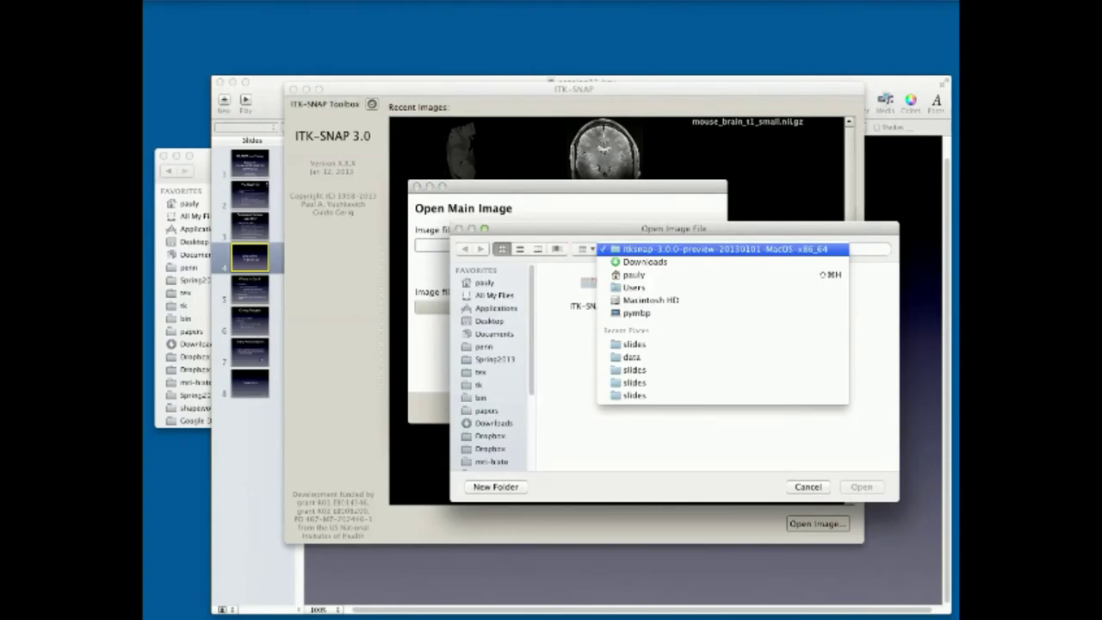
# Browse to the brats folder inside tk/snapdata to choose the main image
pyautogui.press('Escape')
pyautogui.click(478, 384)
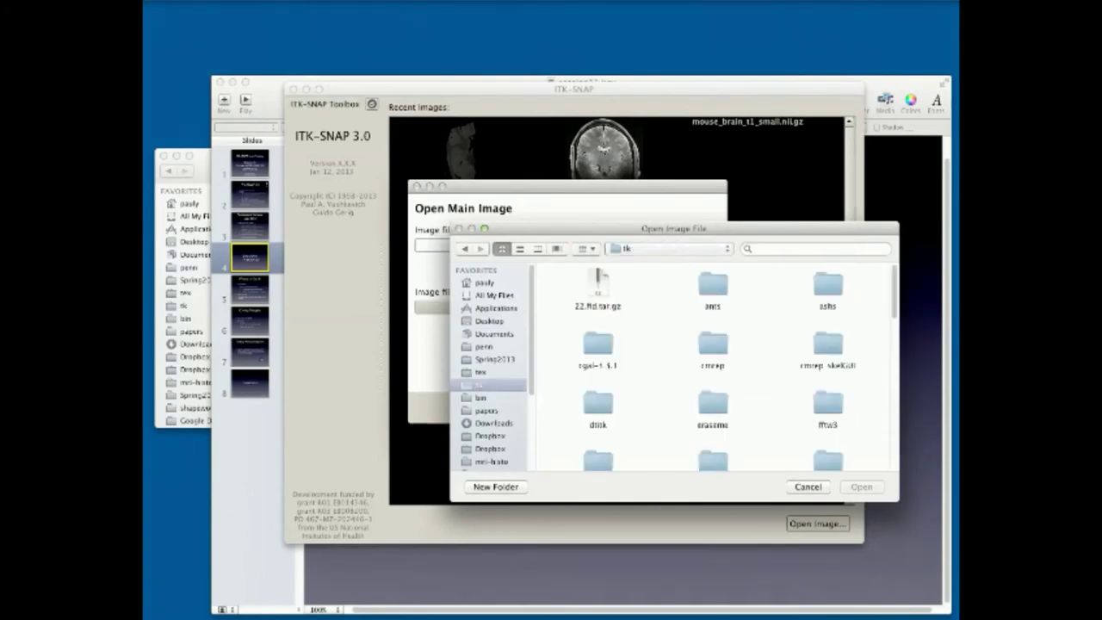
pyautogui.scroll(-10, 712, 370)
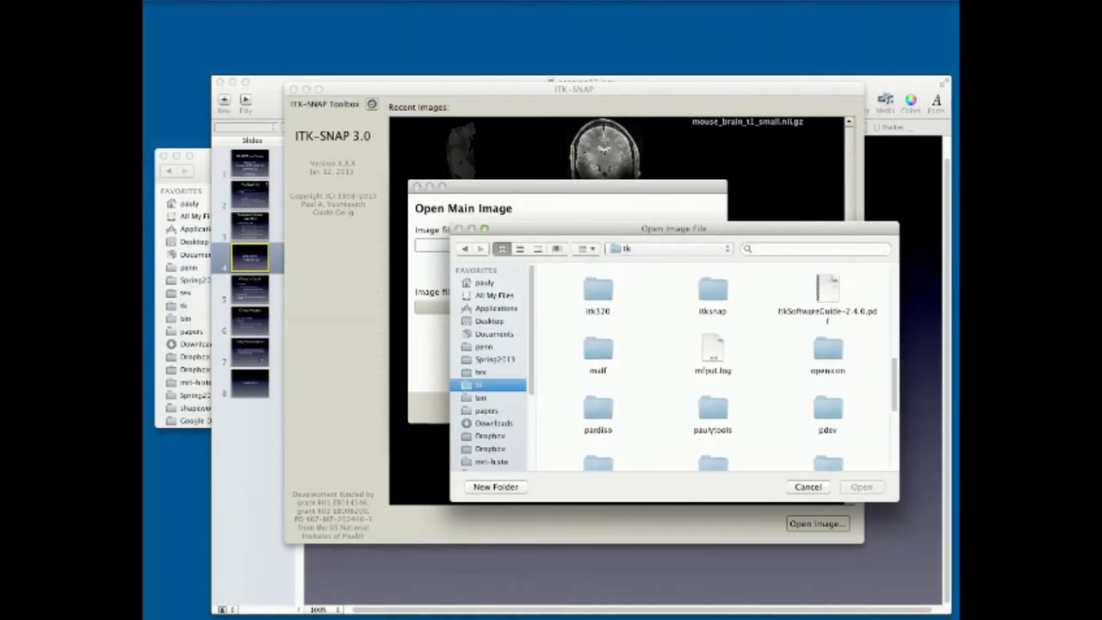
pyautogui.scroll(-5, 714, 370)
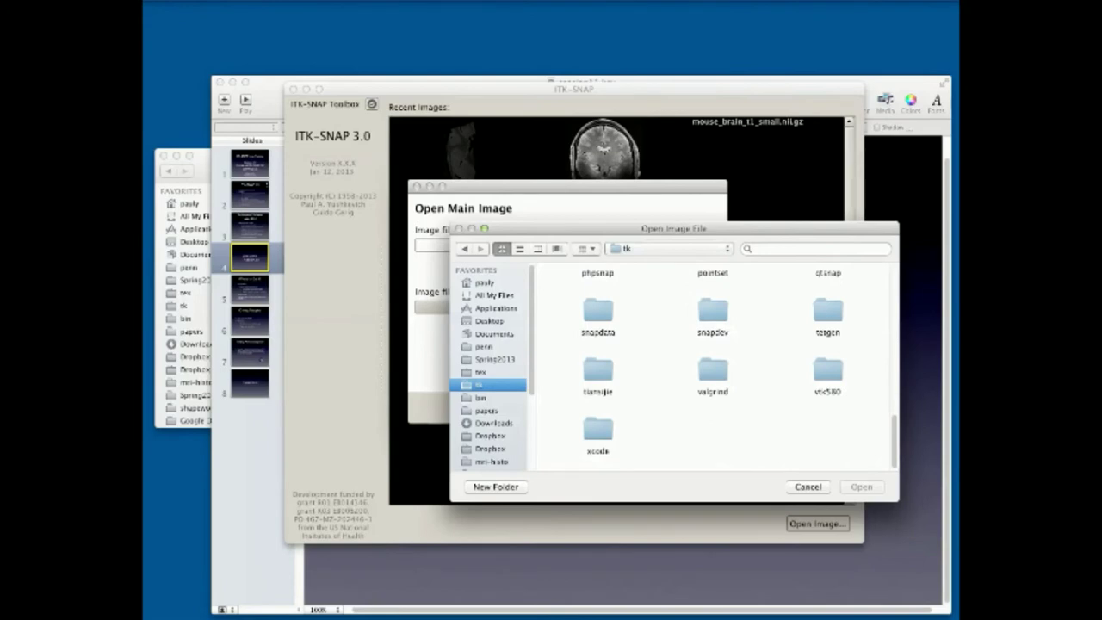
pyautogui.scroll(10, 714, 370)
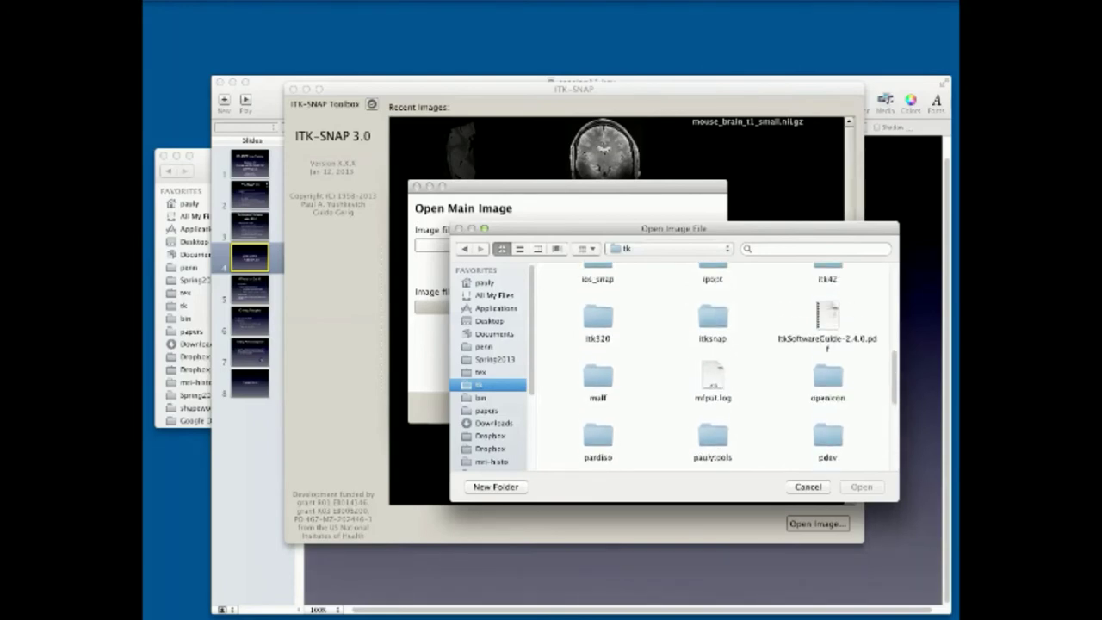
pyautogui.scroll(3, 714, 370)
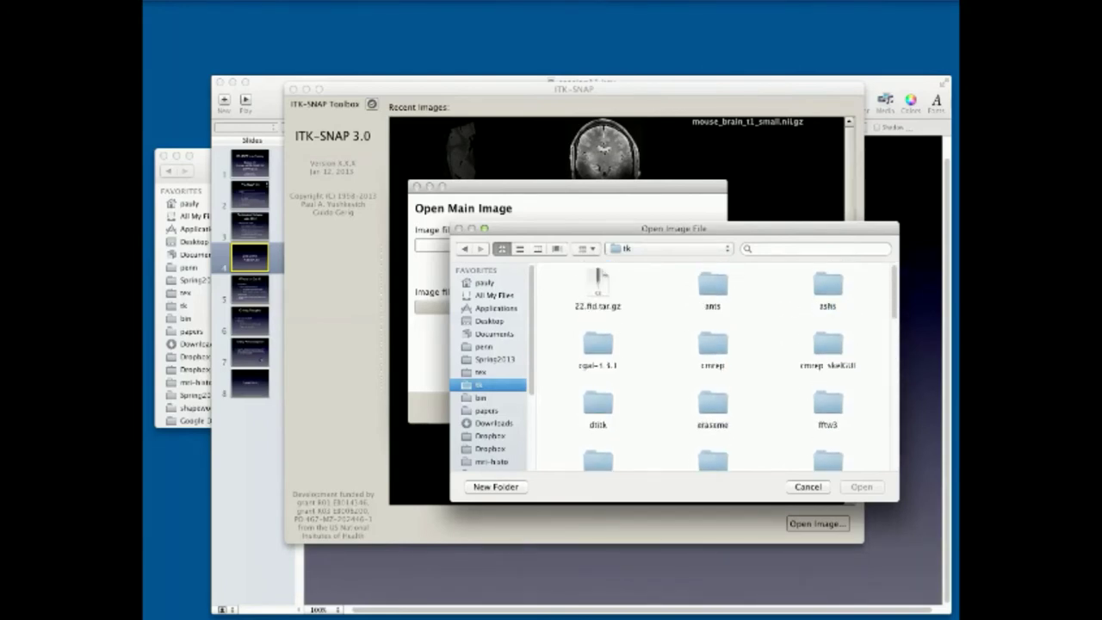
pyautogui.scroll(-8, 714, 370)
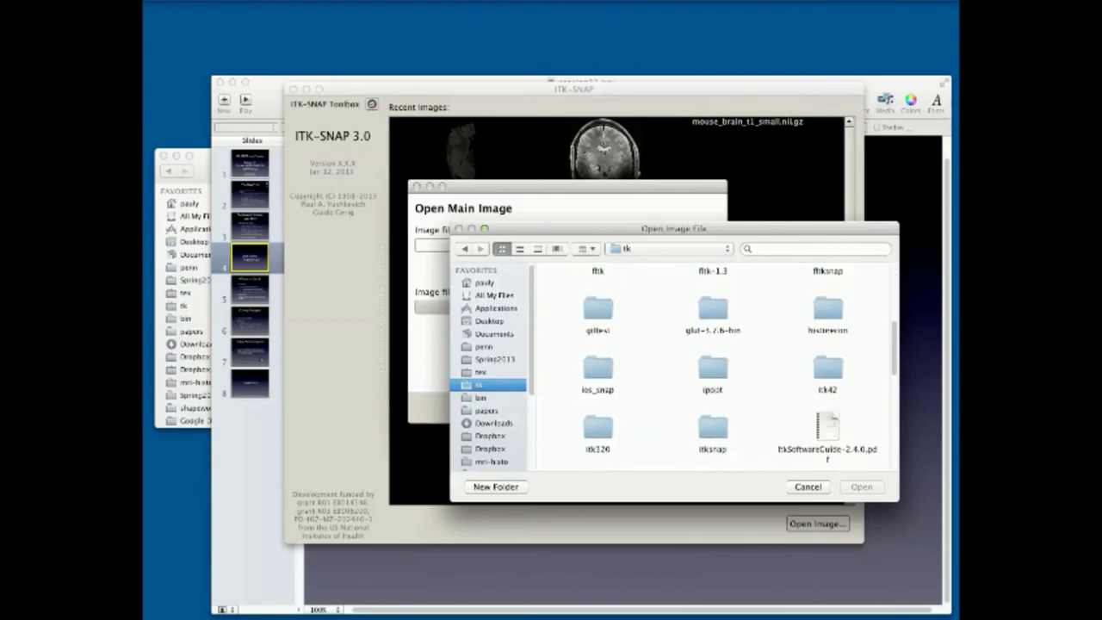
pyautogui.scroll(-6, 714, 370)
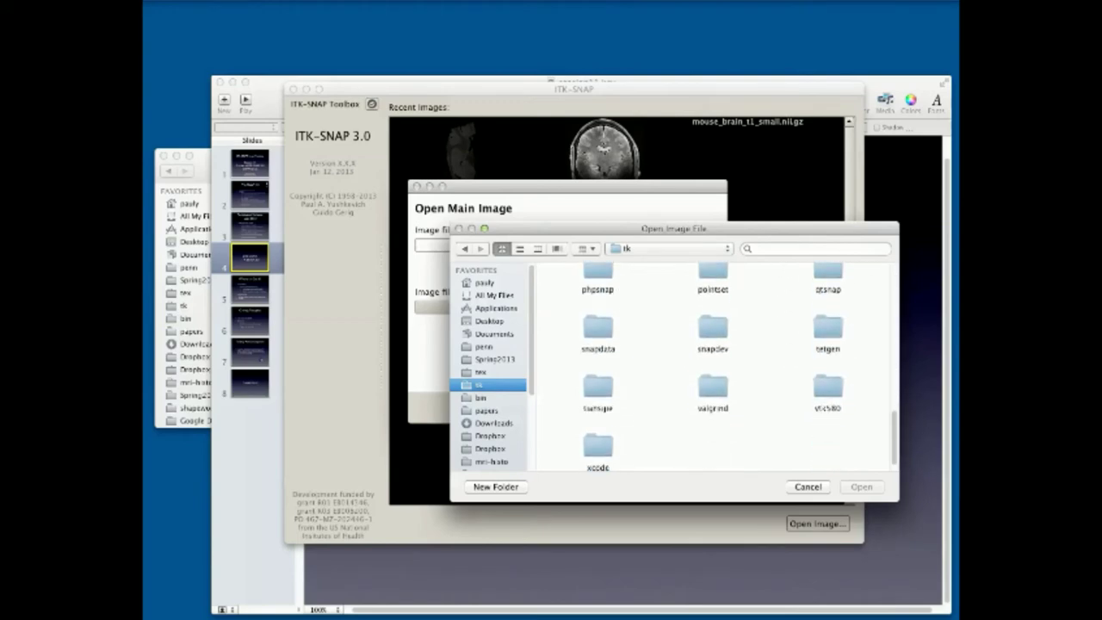
pyautogui.scroll(-1, 714, 370)
pyautogui.scroll(1, 715, 370)
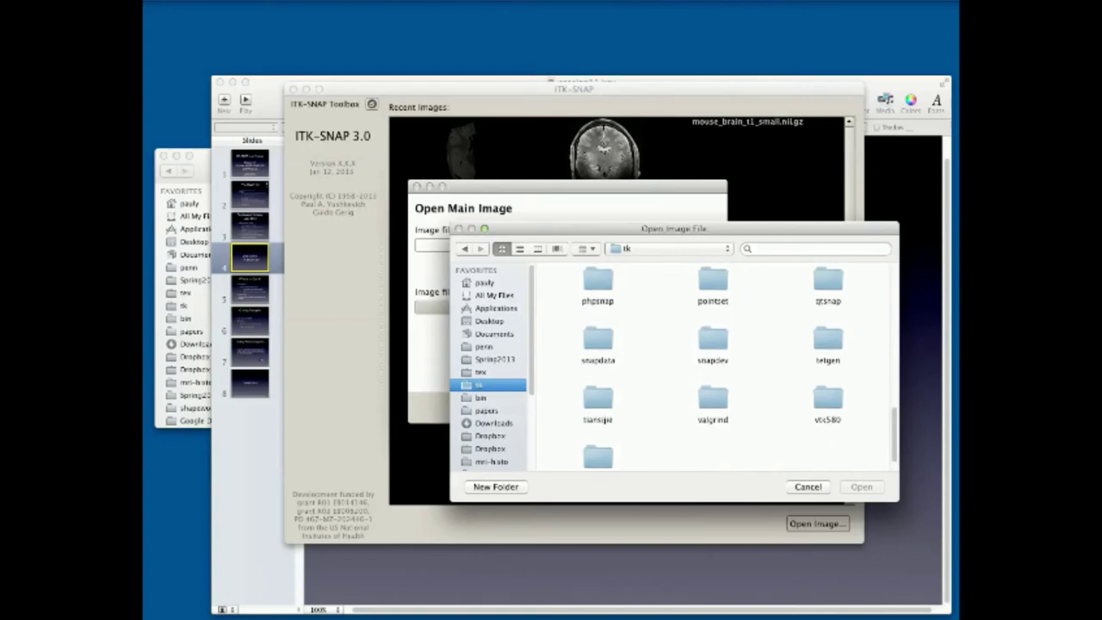
pyautogui.doubleClick(598, 343)
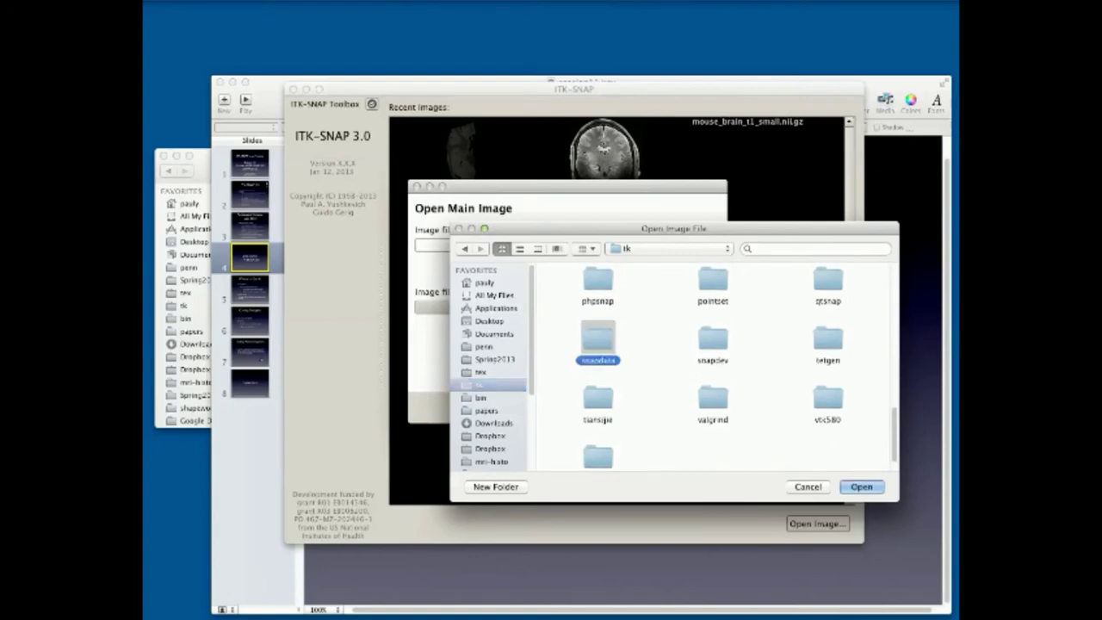
pyautogui.doubleClick(827, 286)
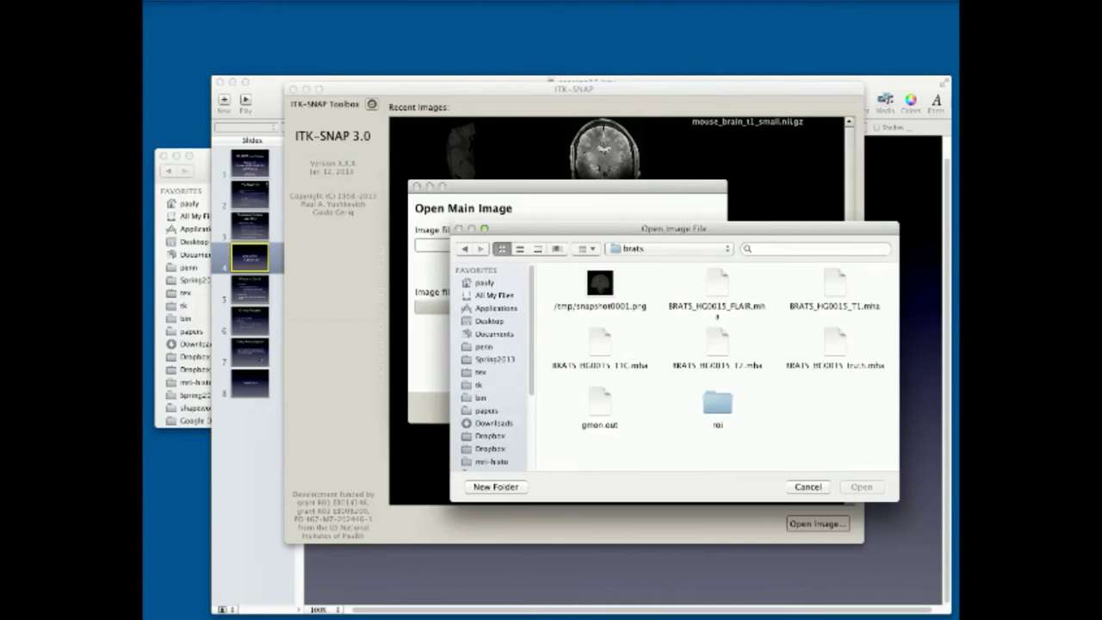
# Load BRATS_HG0015_T1C.mha as the main image in MetaImage format
pyautogui.doubleClick(599, 343)
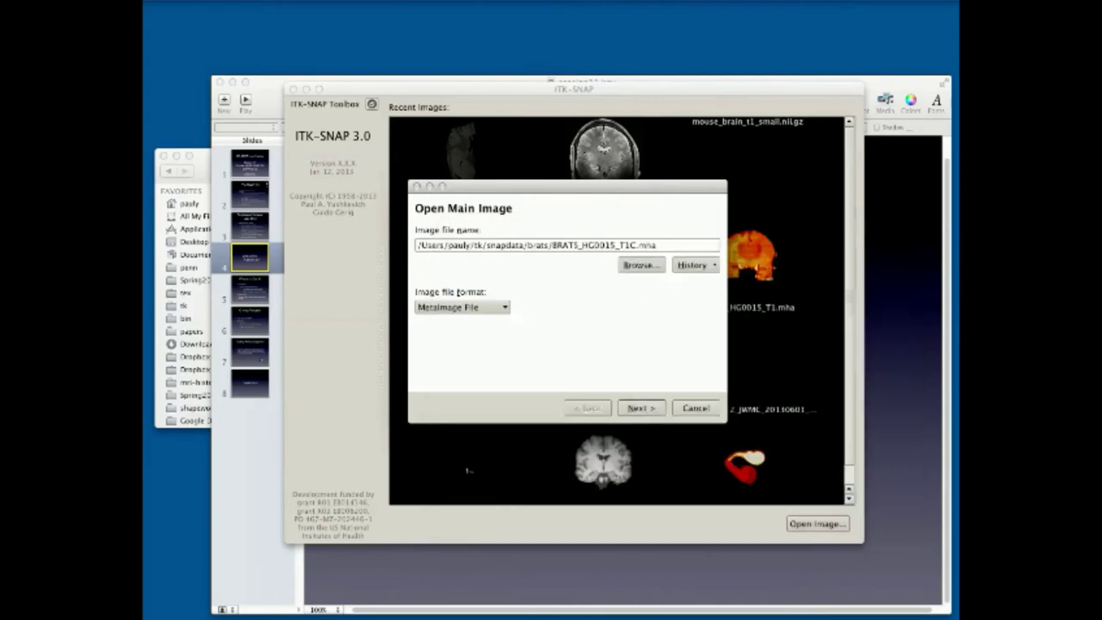
pyautogui.press('Return')
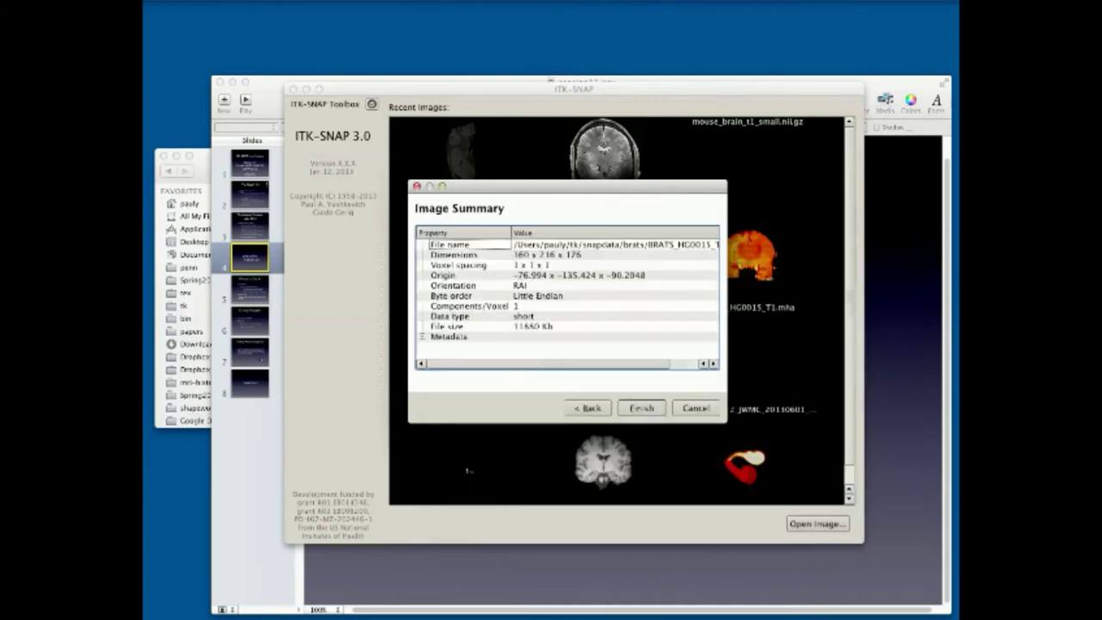
pyautogui.press('Return')
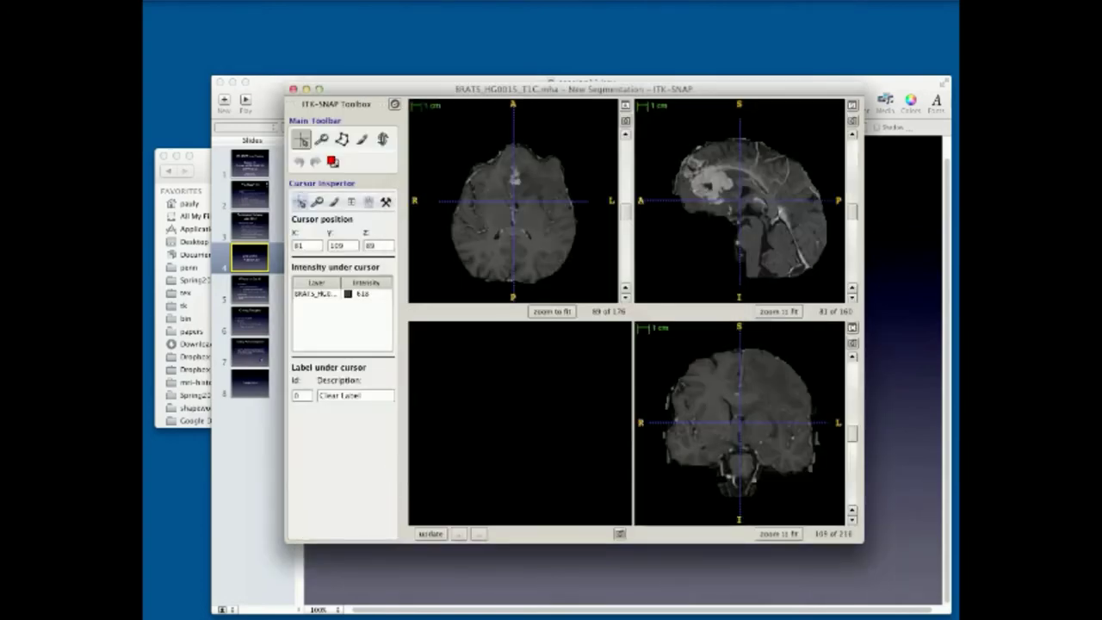
# Move the crosshair in the axial view to cursor position 84, 116, 92
pyautogui.scroll(-3, 514, 185)
pyautogui.moveTo(514, 185); pyautogui.dragTo(516, 207)
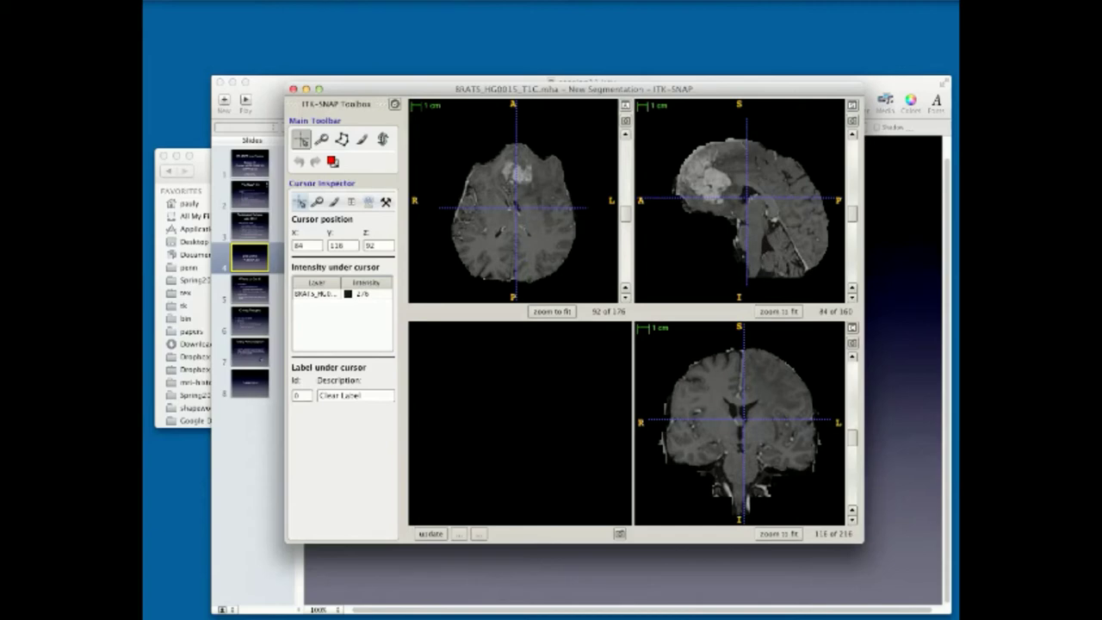
# Look through the zoom and paintbrush inspectors, returning to the Cursor Inspector with the crosshair tool active
pyautogui.click(321, 138)
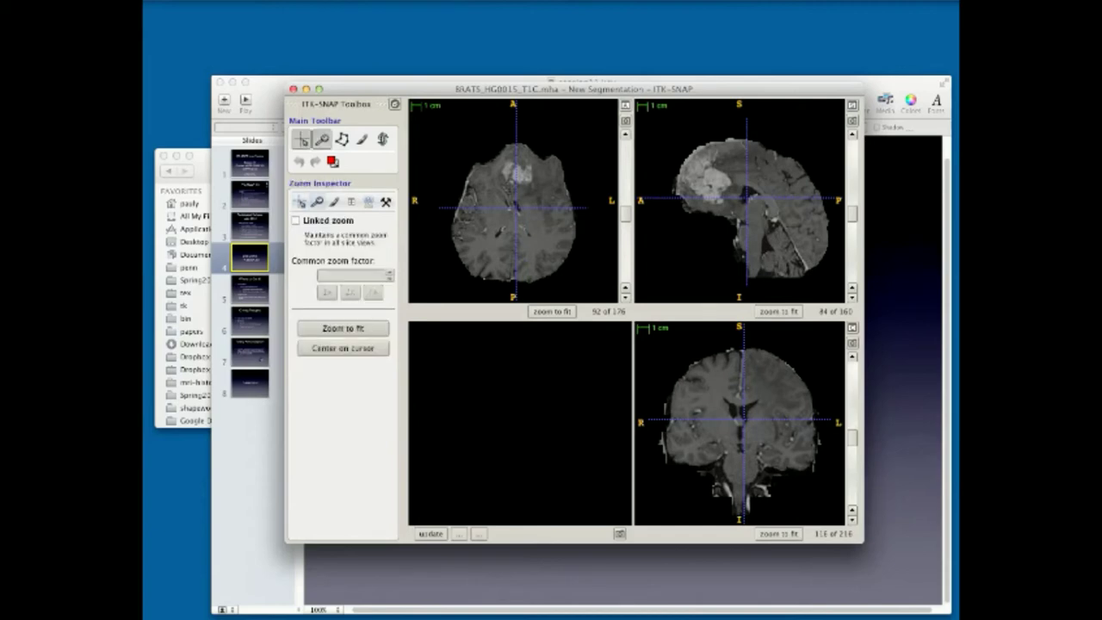
pyautogui.click(301, 138)
pyautogui.click(318, 202)
pyautogui.click(300, 201)
pyautogui.click(317, 201)
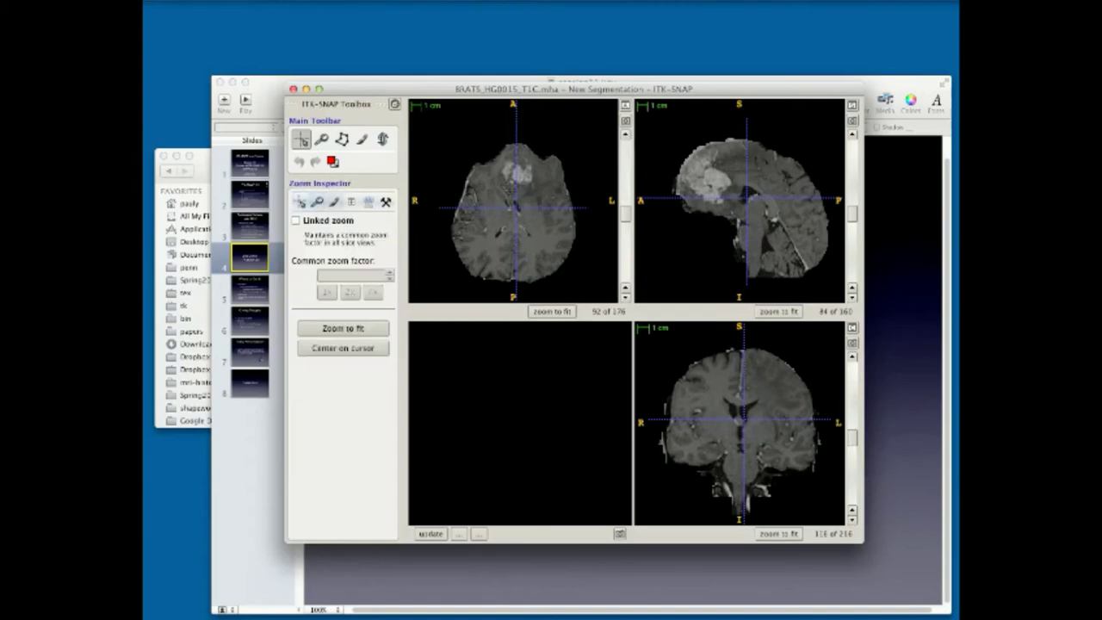
pyautogui.click(334, 201)
pyautogui.click(317, 201)
pyautogui.click(299, 201)
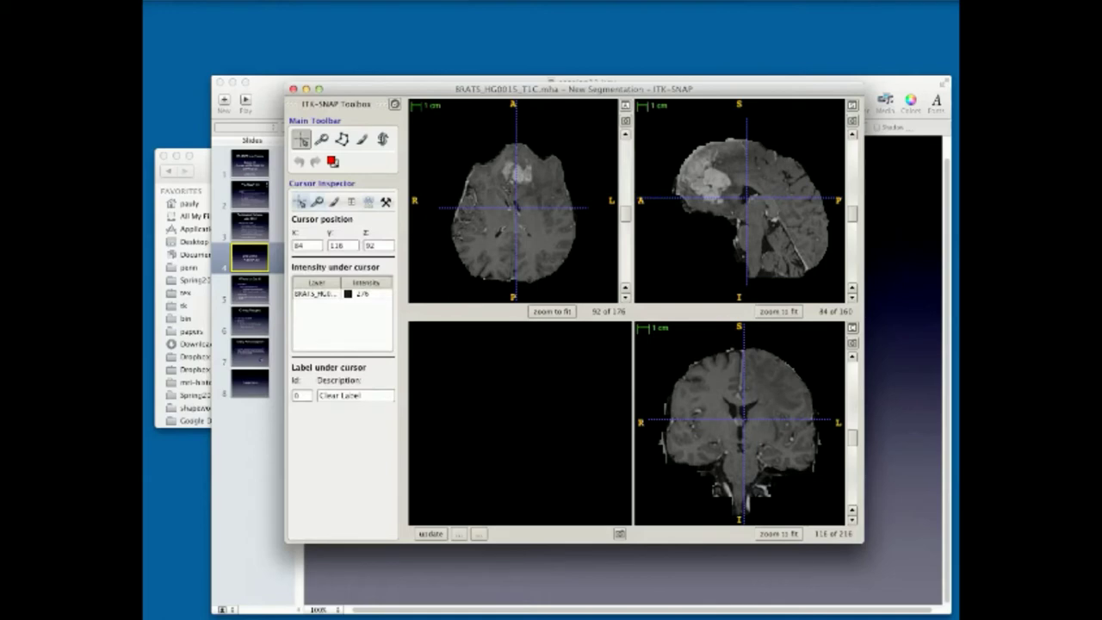
# Add BRATS_HG0015_FLAIR.mha from the brats folder as an overlay image
pyautogui.click(199, 1)
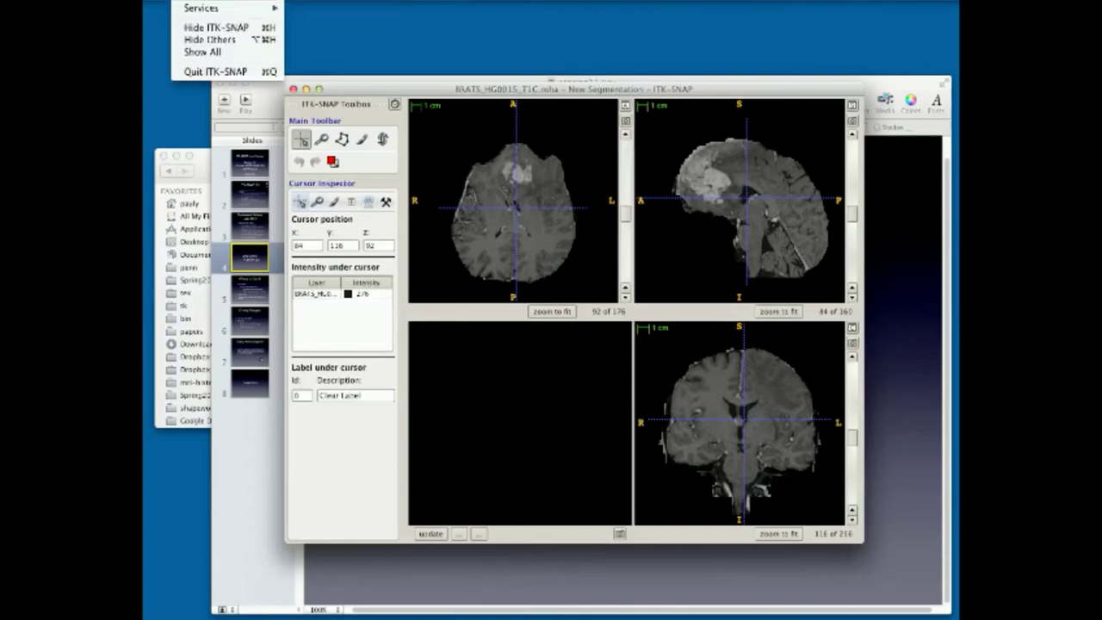
pyautogui.moveTo(241, 1)
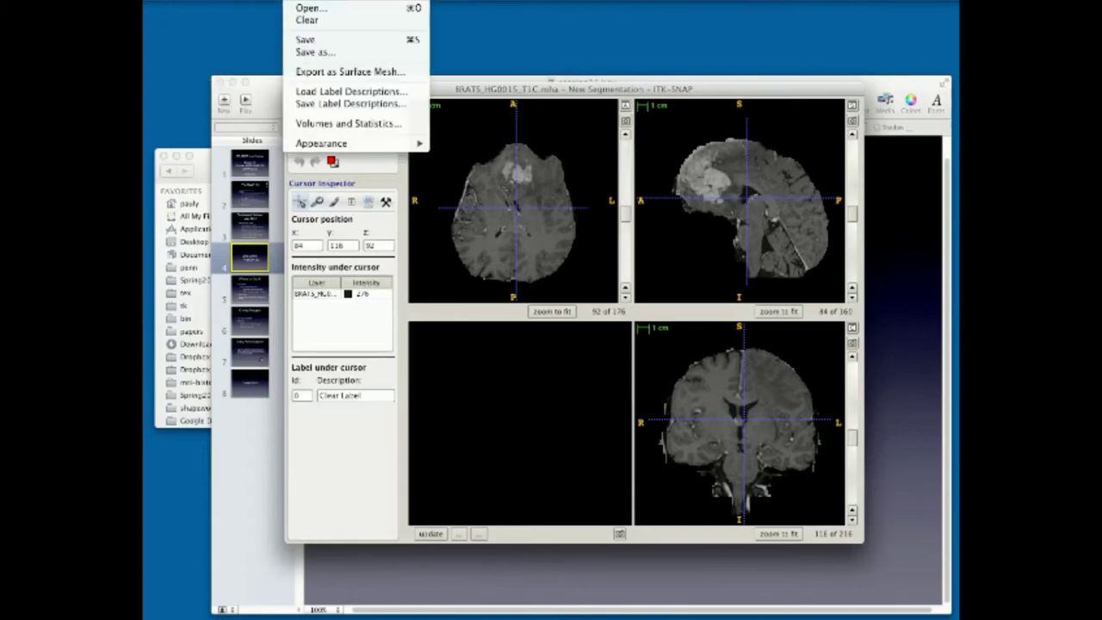
pyautogui.click(396, 6)
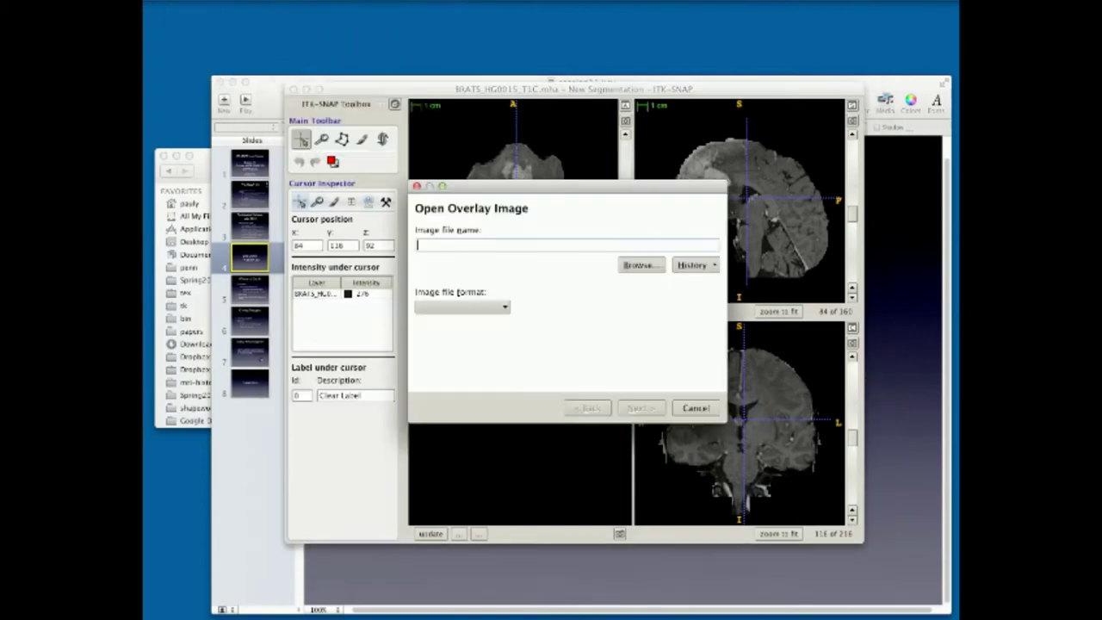
pyautogui.click(695, 265)
pyautogui.click(641, 265)
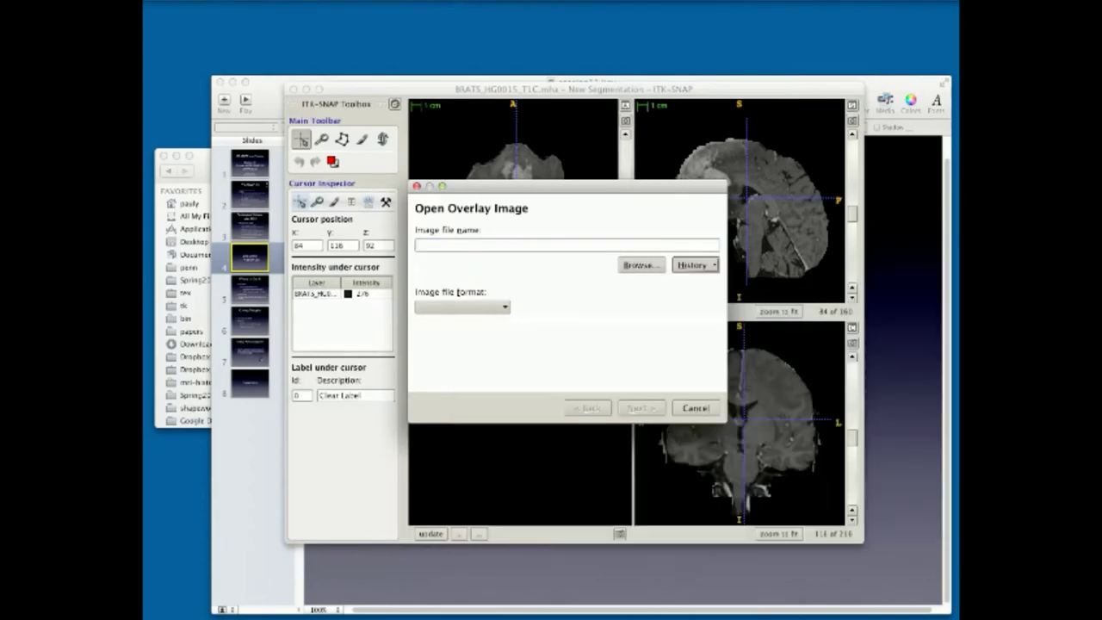
pyautogui.click(641, 265)
pyautogui.click(669, 248)
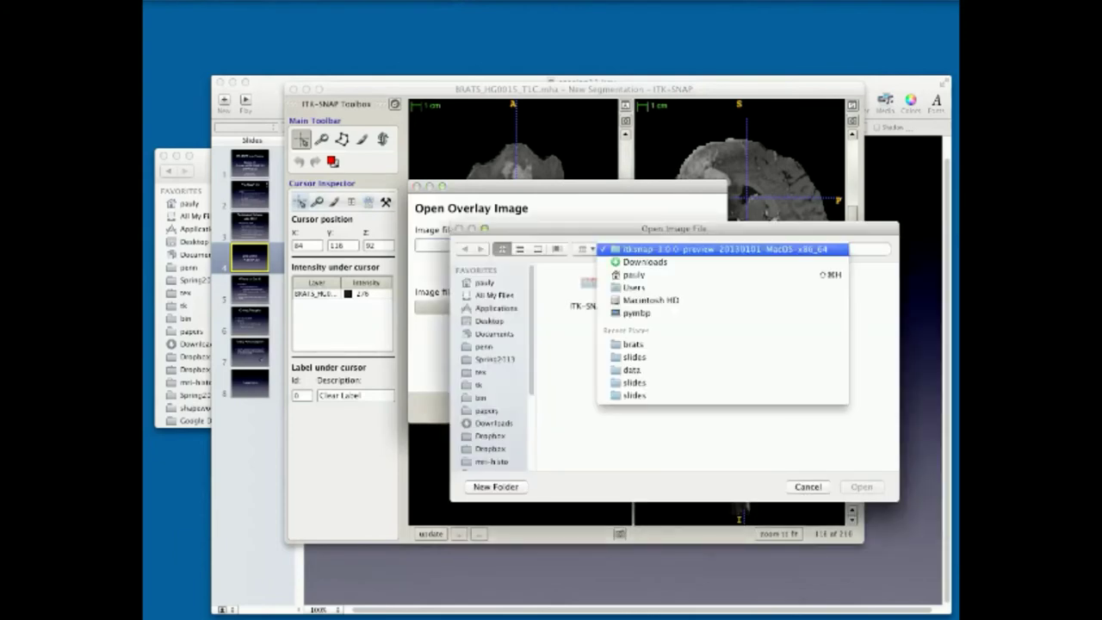
pyautogui.click(633, 343)
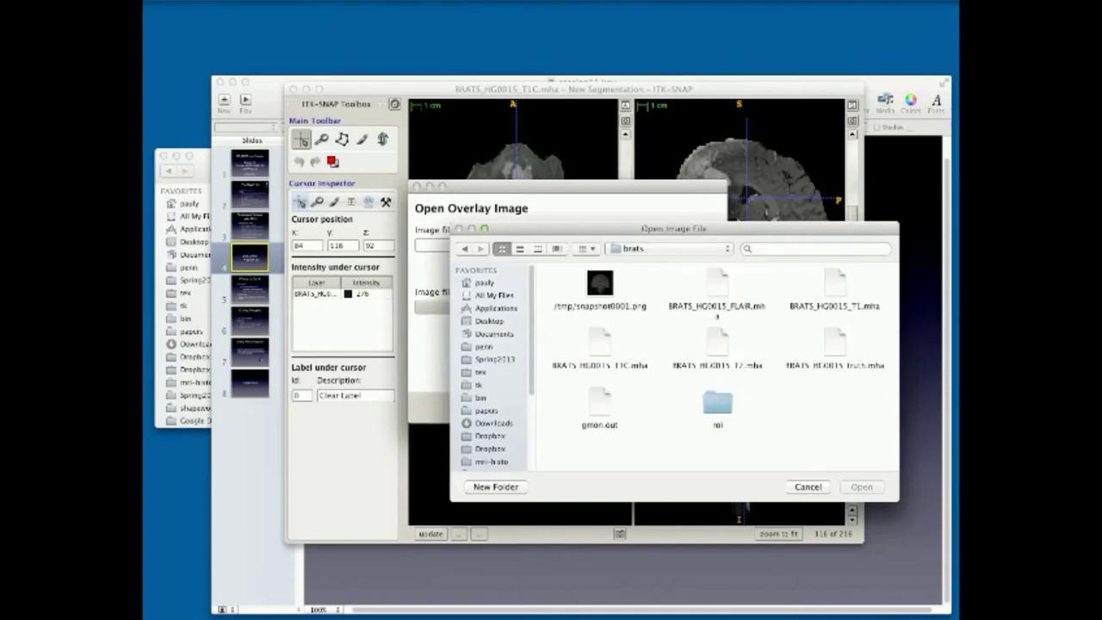
pyautogui.doubleClick(717, 288)
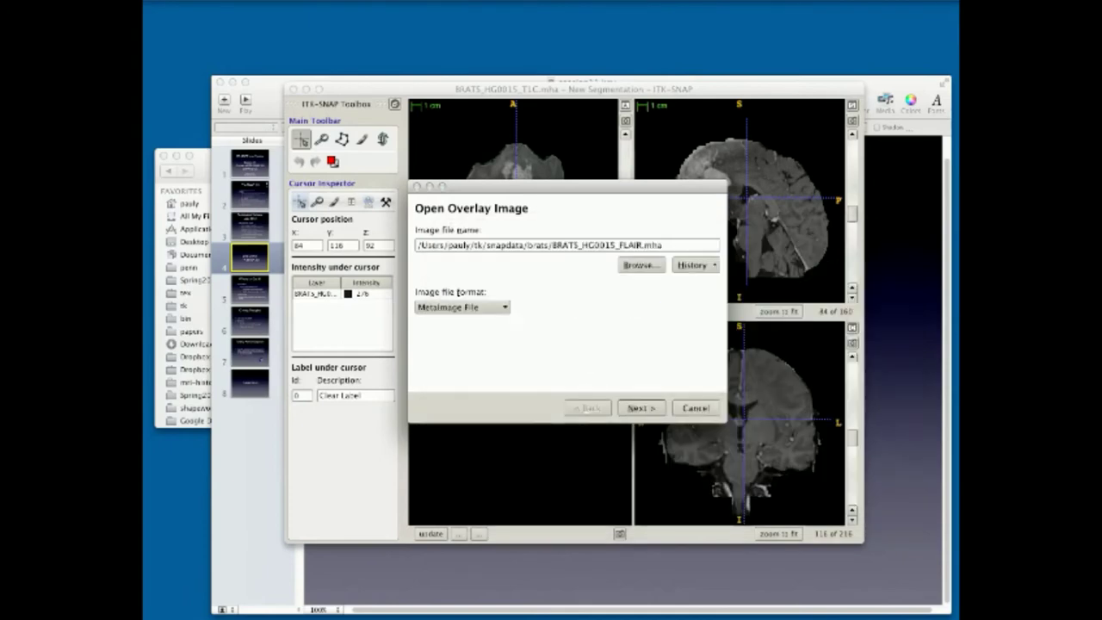
pyautogui.press('Return')
pyautogui.press('Return')
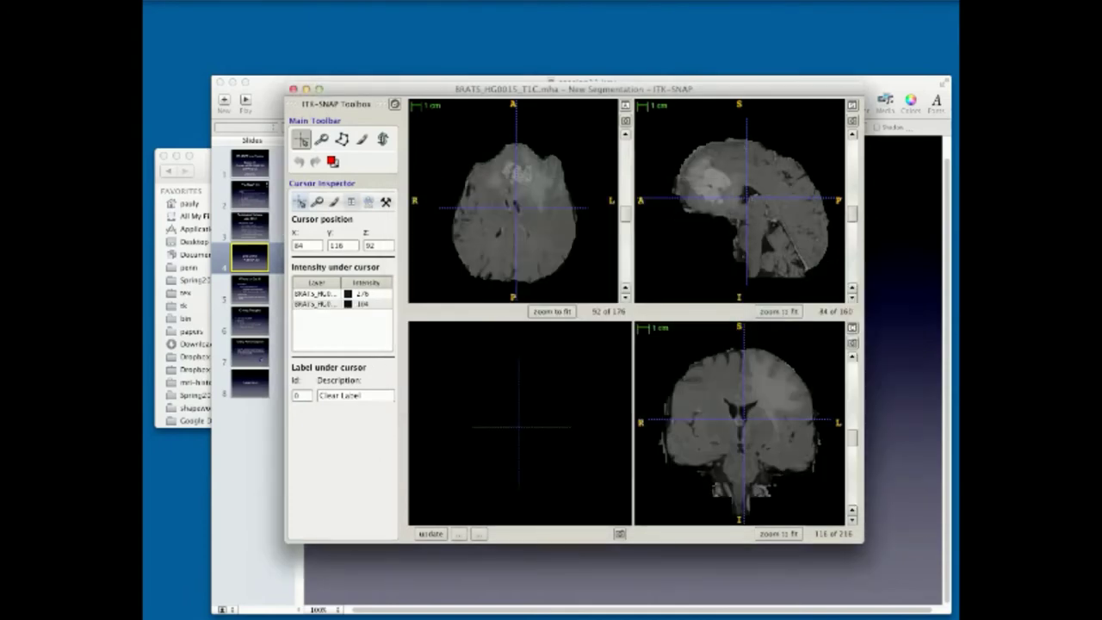
# Compare the intensities under the cursor for the T1C main image and the FLAIR overlay
pyautogui.click(316, 294)
pyautogui.click(317, 304)
pyautogui.click(317, 295)
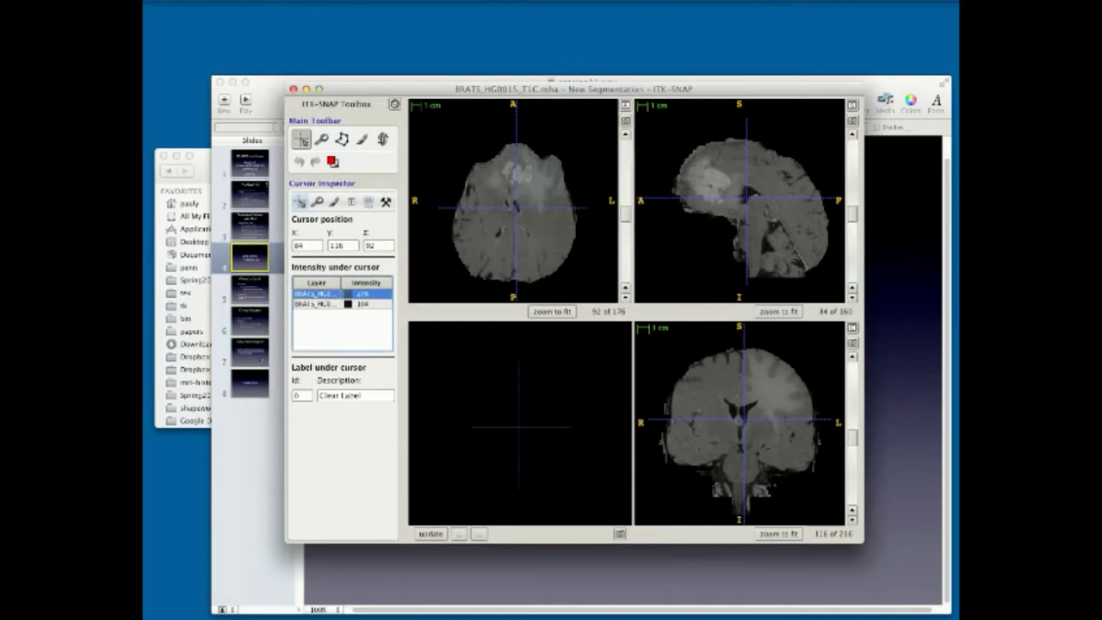
pyautogui.click(317, 303)
pyautogui.click(316, 294)
pyautogui.click(317, 304)
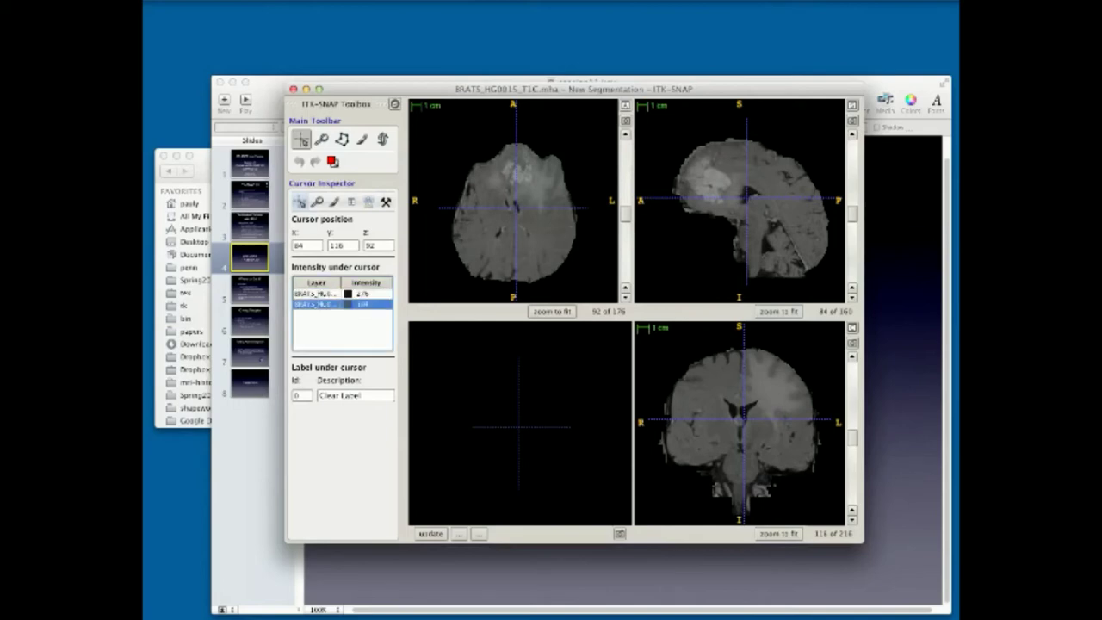
# Set the overlay placement to Tiled so each layer is displayed side by side
pyautogui.click(368, 201)
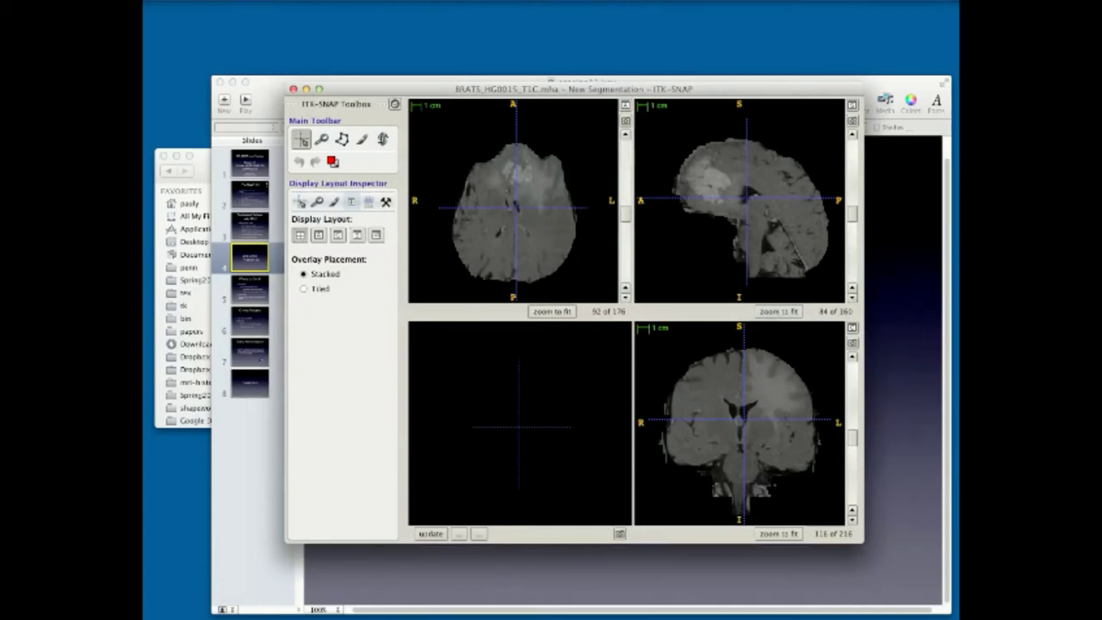
pyautogui.click(315, 289)
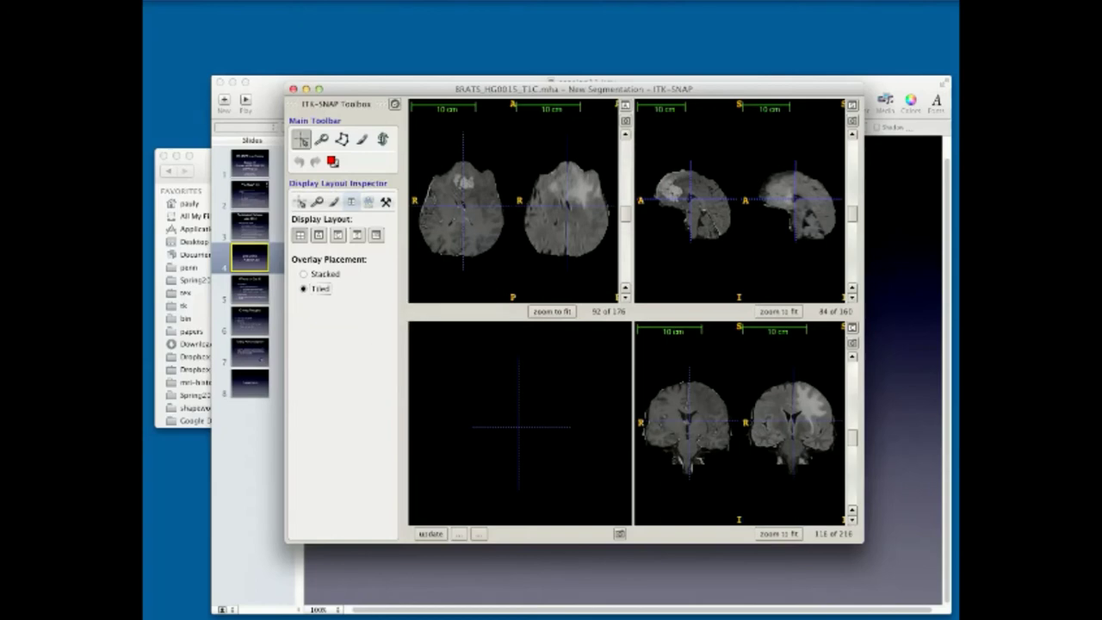
# Add BRATS_HG0015_T1.mha from the brats folder as a second overlay image
pyautogui.click(371, 0)
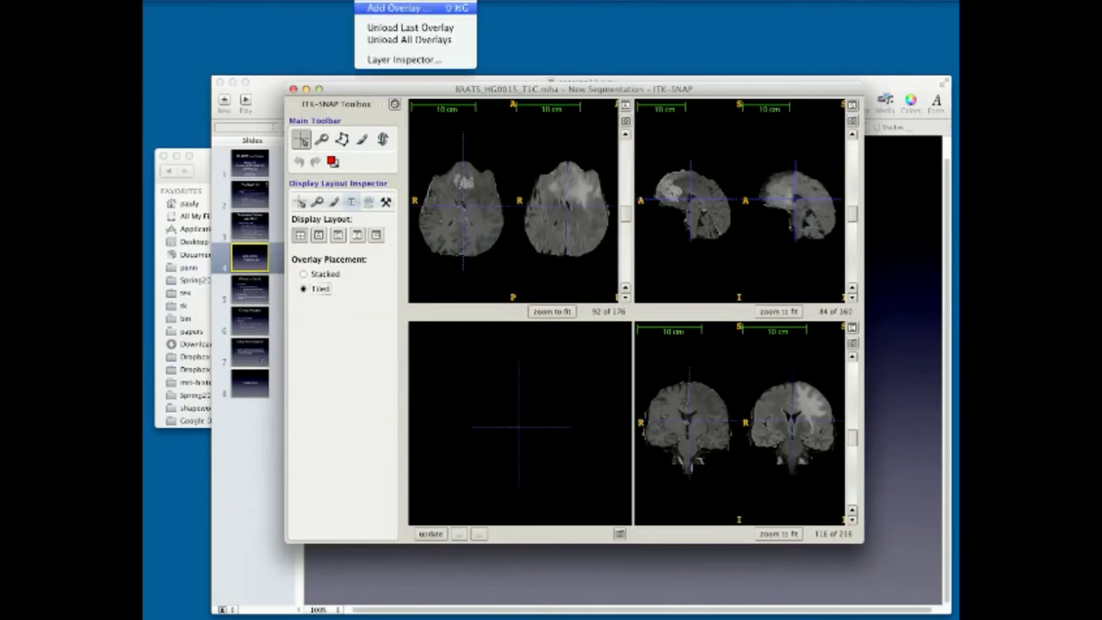
pyautogui.click(401, 7)
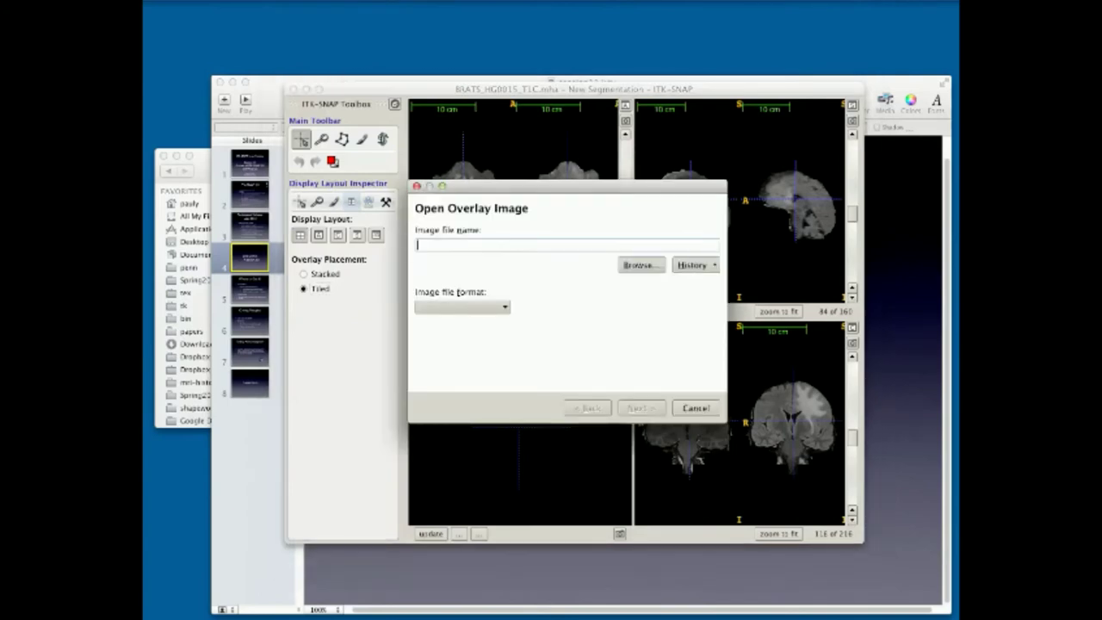
pyautogui.click(695, 265)
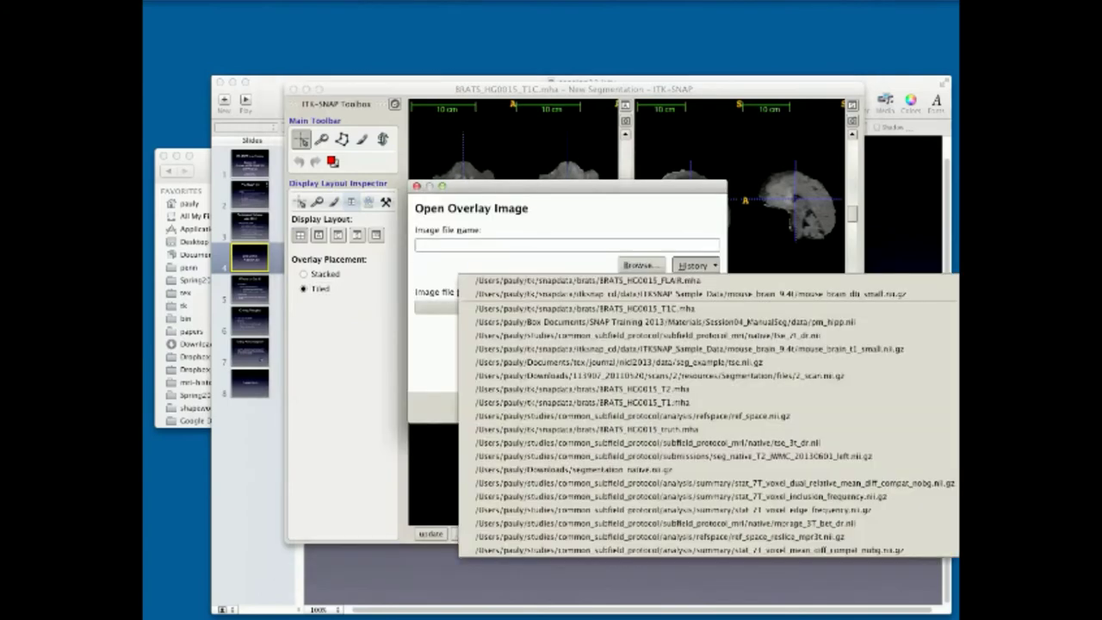
pyautogui.click(587, 281)
pyautogui.click(639, 265)
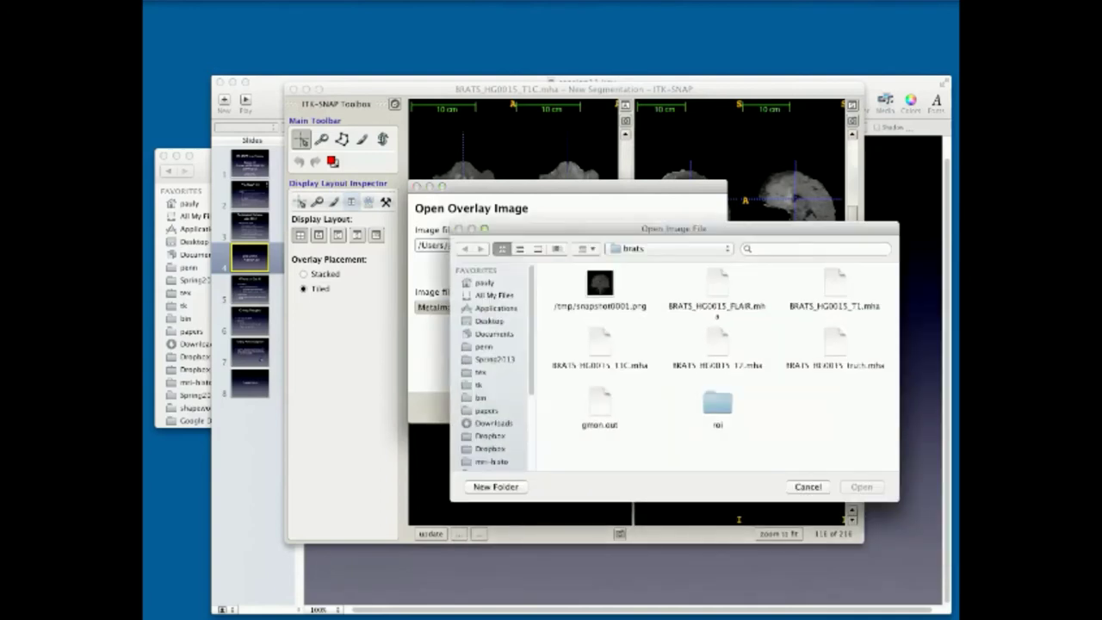
pyautogui.doubleClick(834, 284)
pyautogui.click(638, 407)
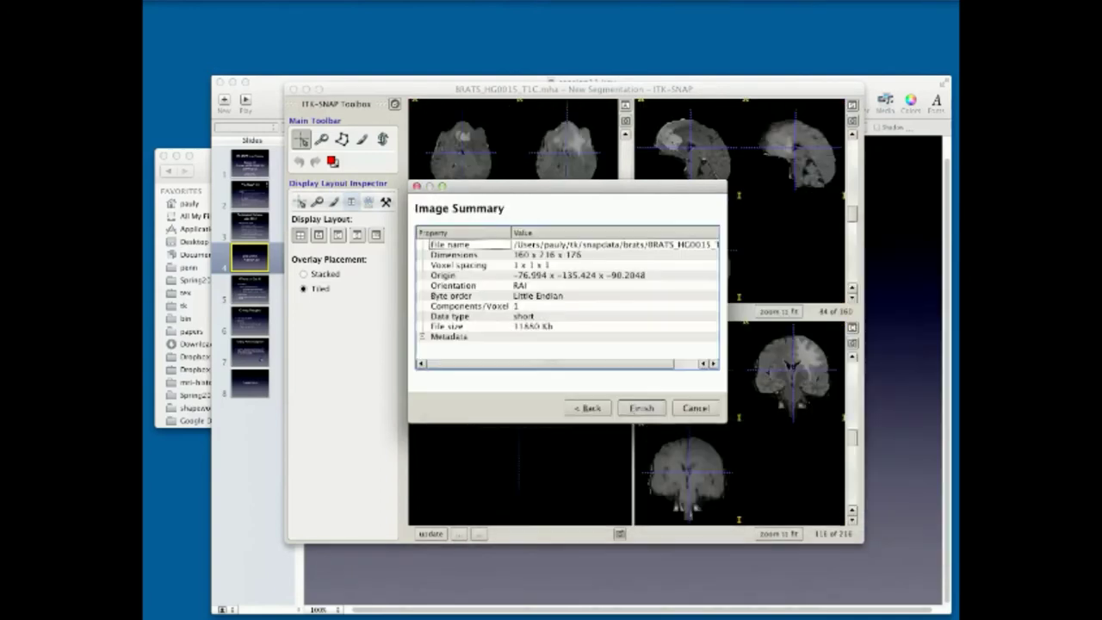
pyautogui.click(641, 407)
# Add BRATS_HG0015_T2.mha from the brats folder as a third overlay image
pyautogui.click(370, 1)
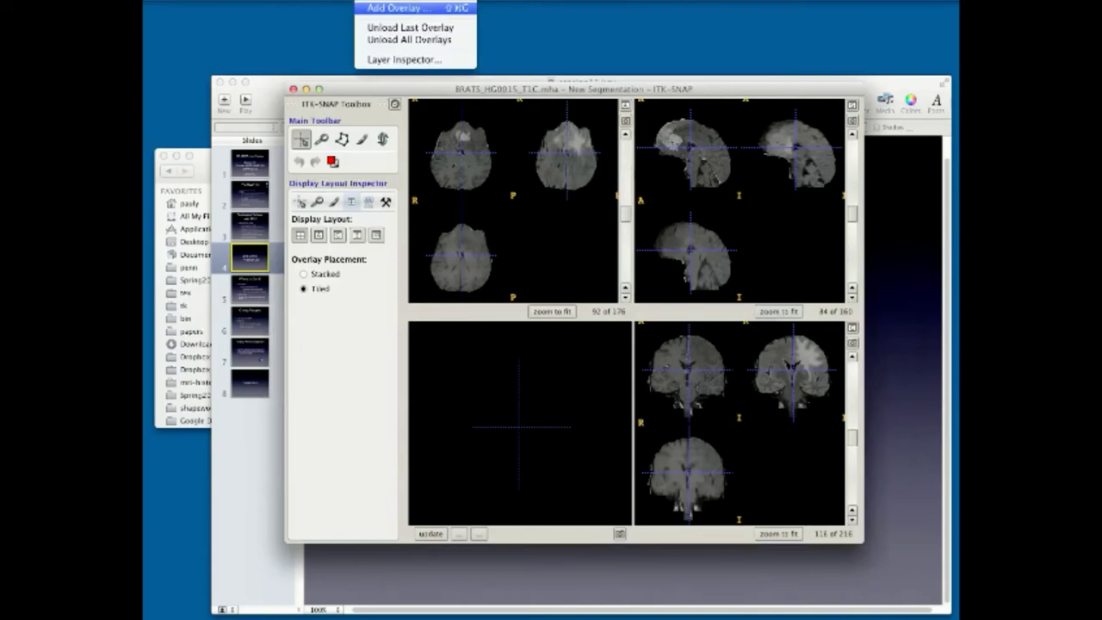
pyautogui.click(397, 8)
pyautogui.click(641, 264)
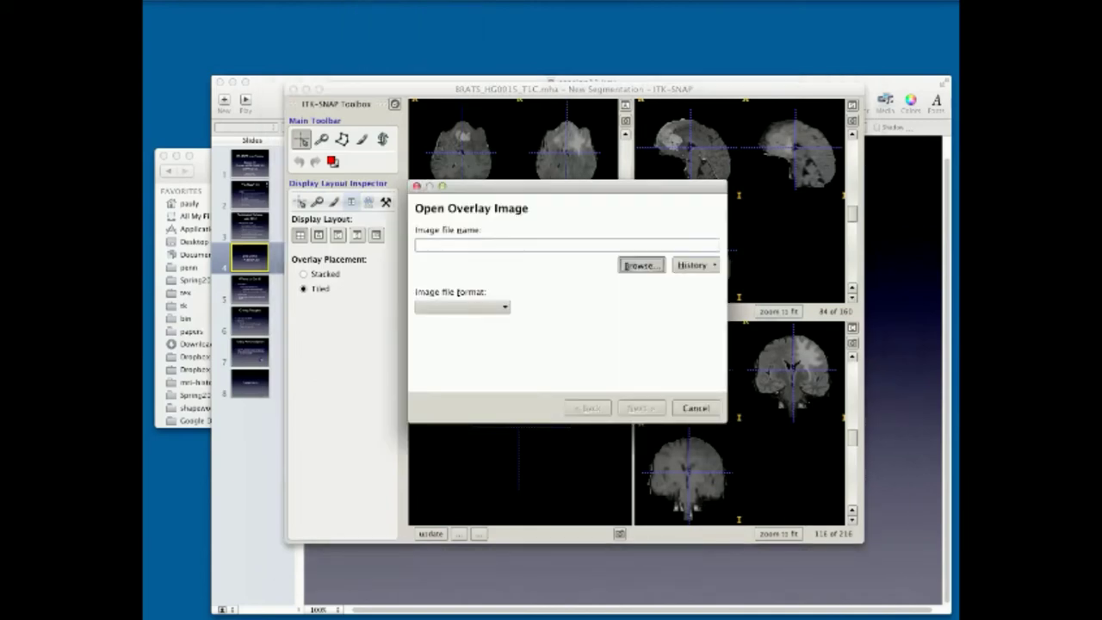
pyautogui.click(807, 487)
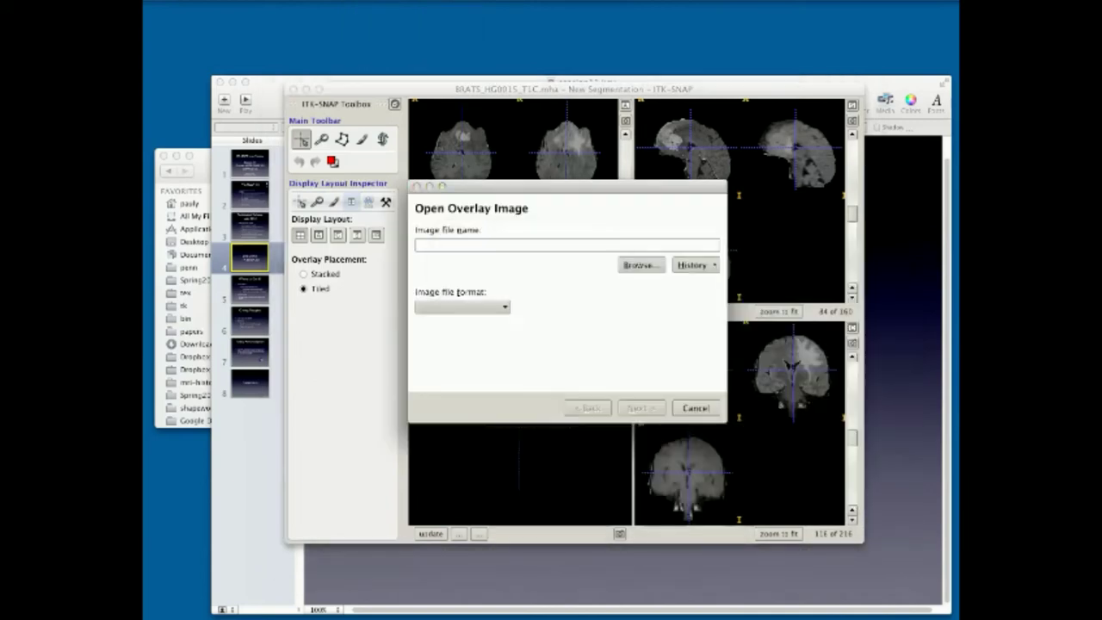
pyautogui.click(695, 265)
pyautogui.click(695, 281)
pyautogui.click(641, 264)
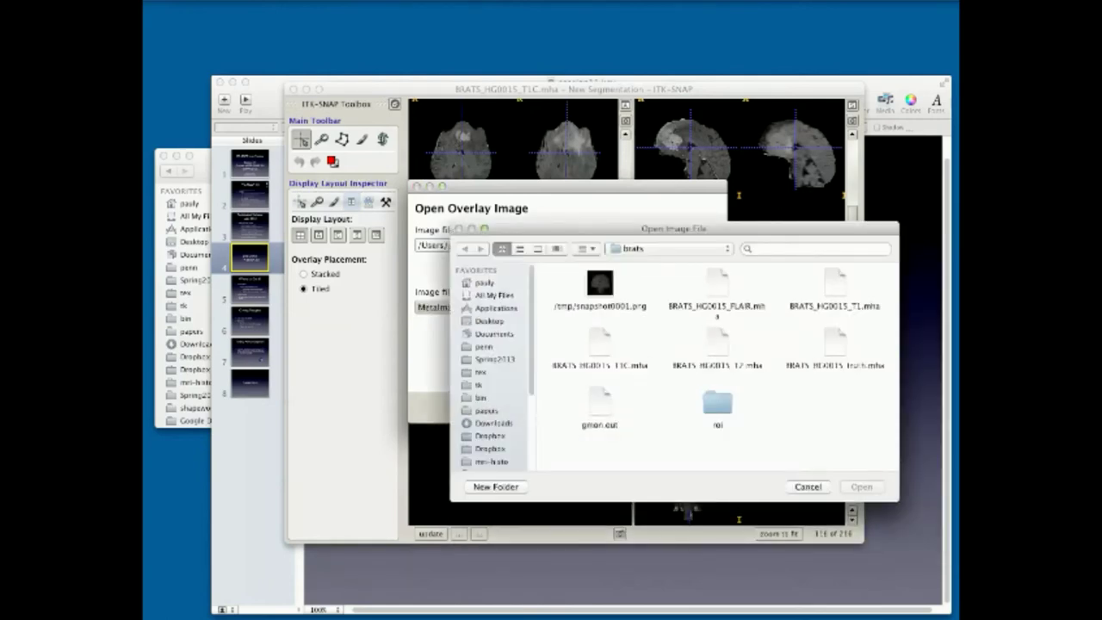
pyautogui.doubleClick(717, 345)
pyautogui.click(642, 408)
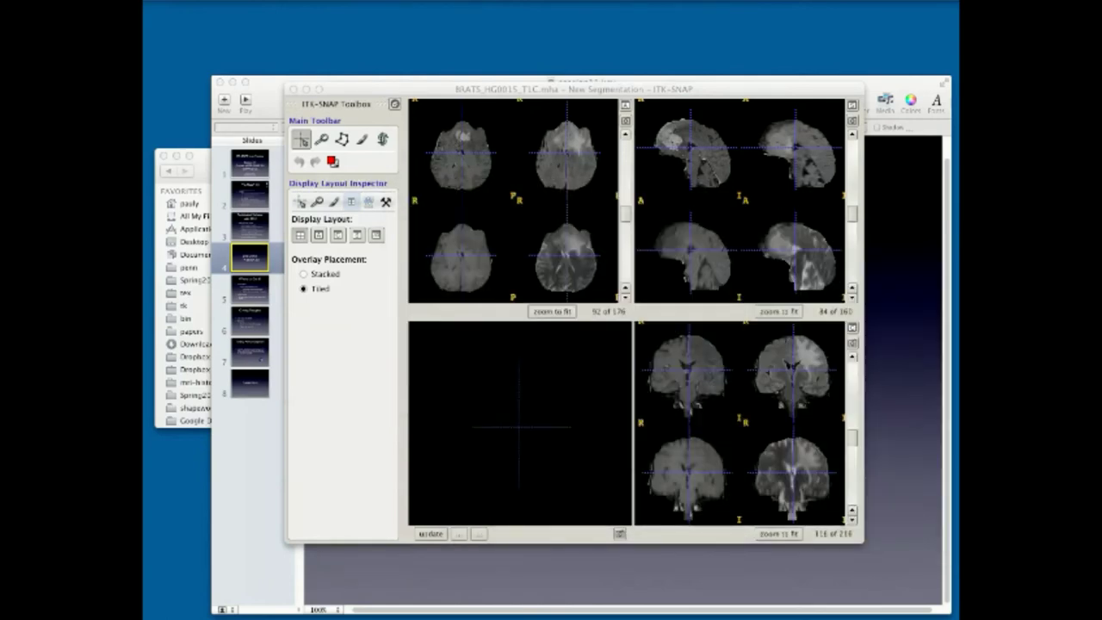
# Expand the axial view to fill the display area and place the crosshair near the brain's midline
pyautogui.moveTo(574, 273); pyautogui.dragTo(569, 257)
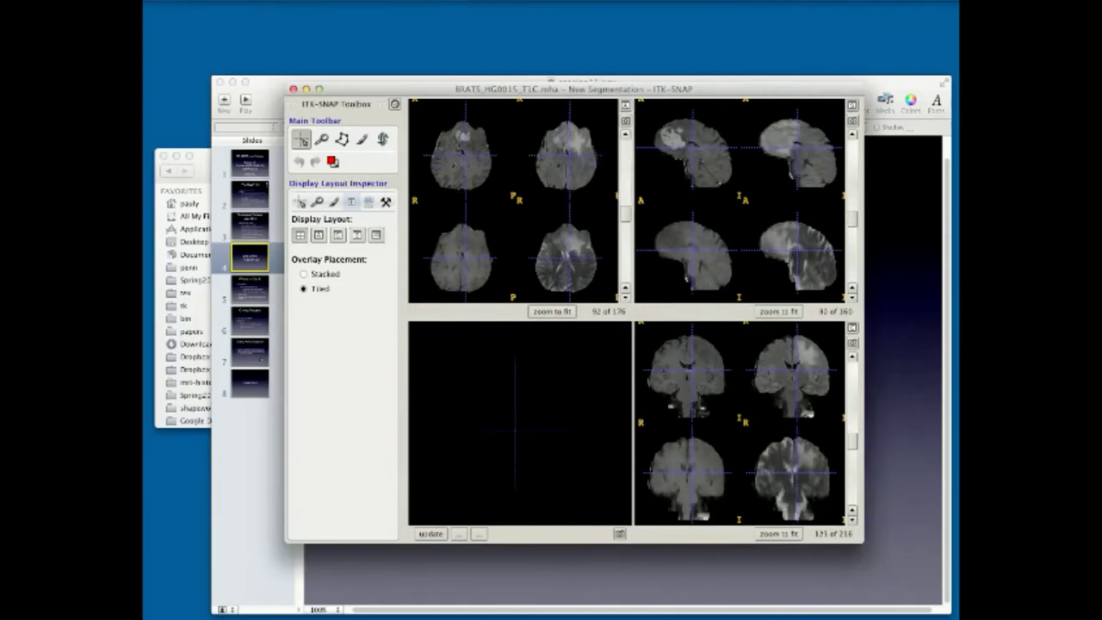
pyautogui.click(625, 105)
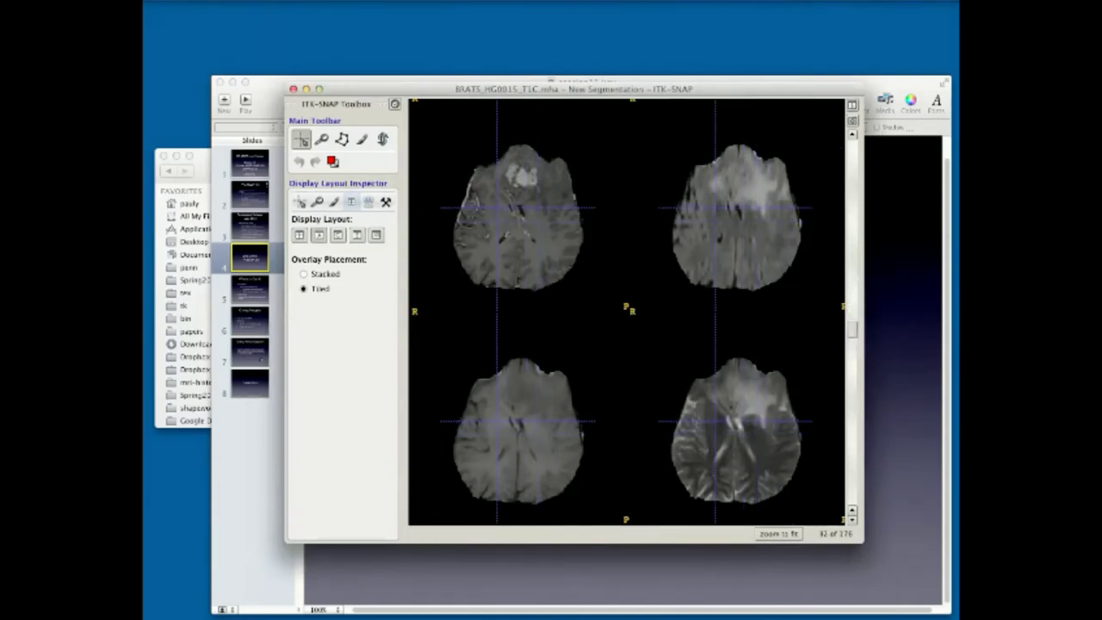
pyautogui.click(506, 209)
# Browse the axial slices back and forth to compare the tumour across the four tiled MRI modalities
pyautogui.scroll(-9, 506, 208)
pyautogui.scroll(4, 506, 209)
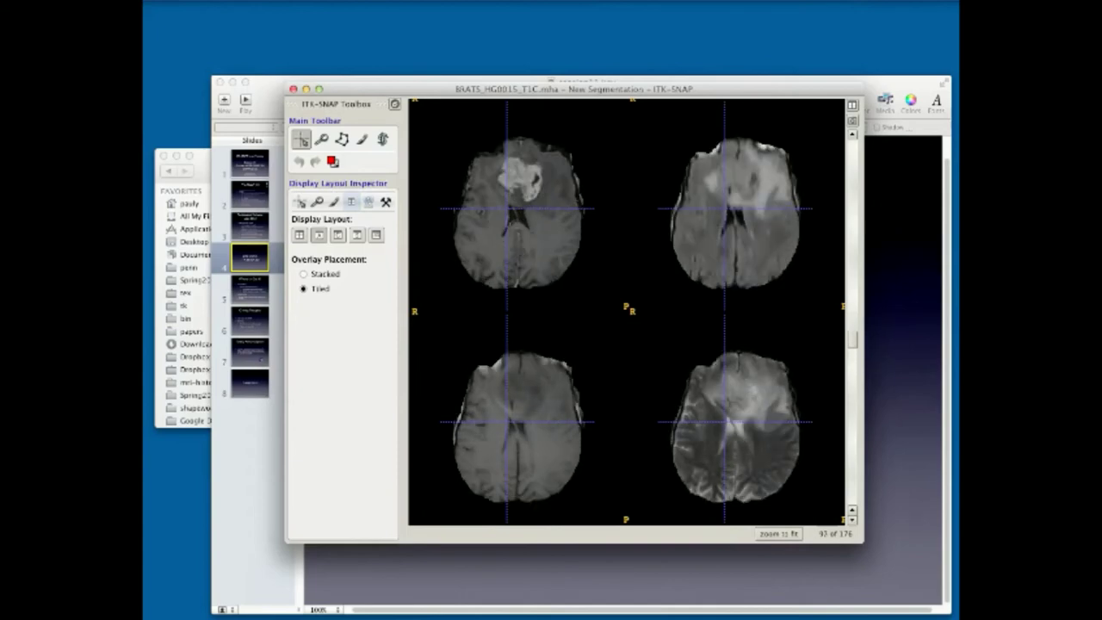
pyautogui.scroll(-10, 506, 209)
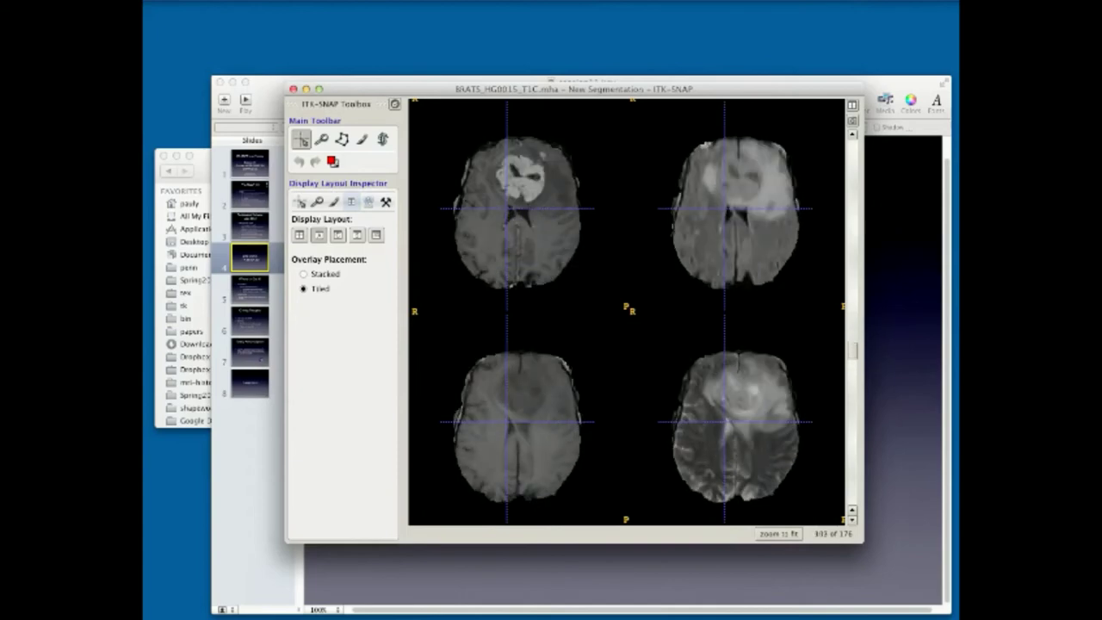
pyautogui.scroll(-4, 506, 209)
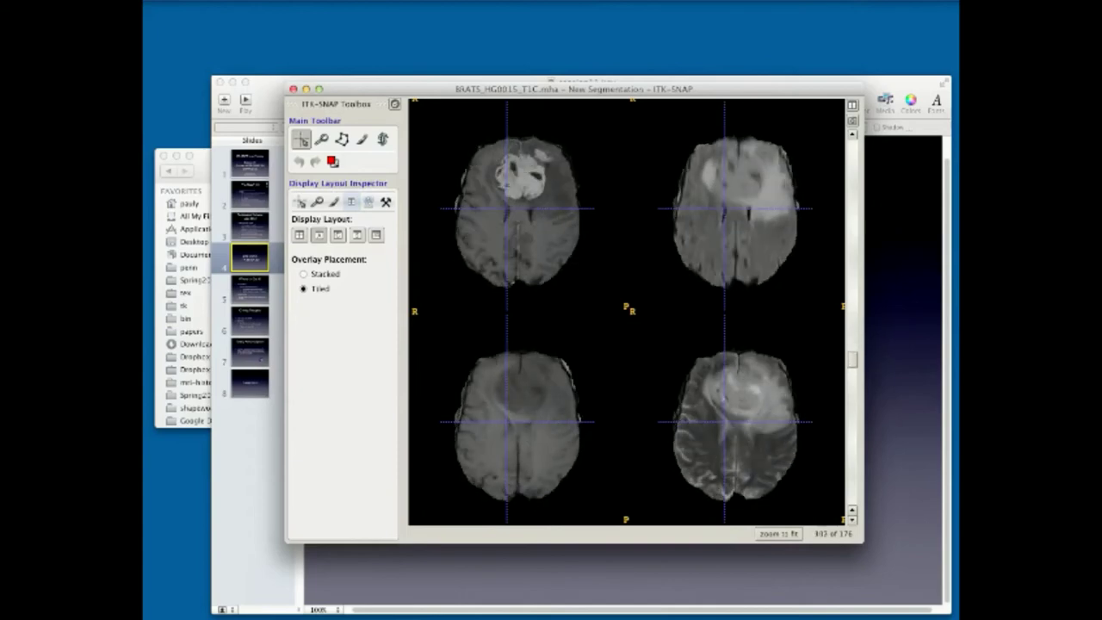
pyautogui.scroll(12, 506, 209)
pyautogui.scroll(-7, 506, 208)
pyautogui.scroll(-3, 626, 310)
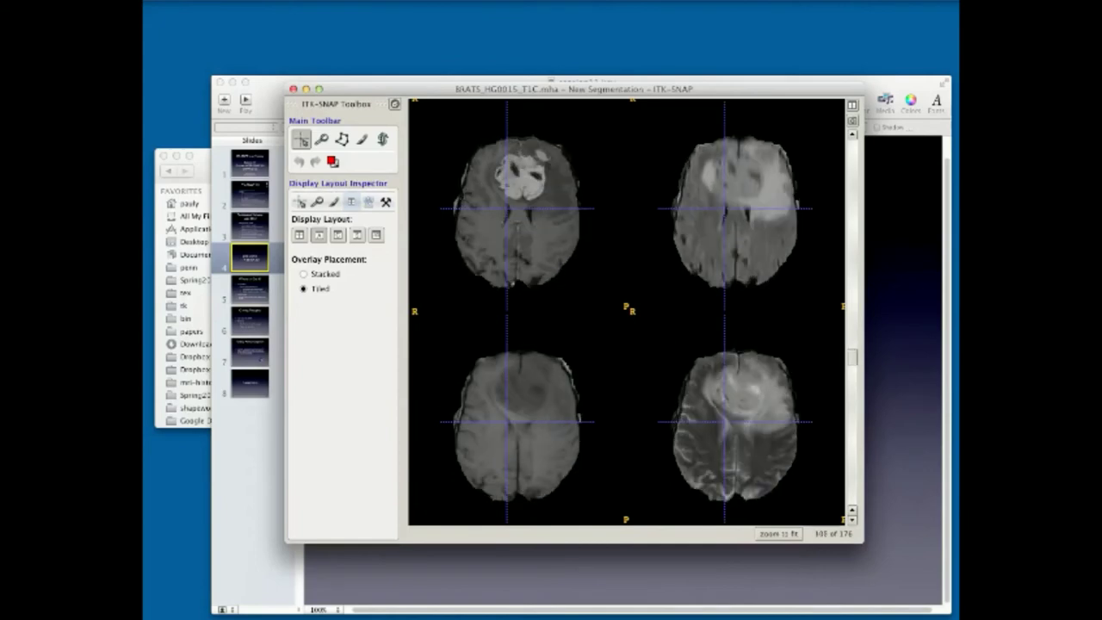
# Load tensor.nii.gz from the DTITK_Sample_Data folder under snapdata as the new main image
pyautogui.click(241, 1)
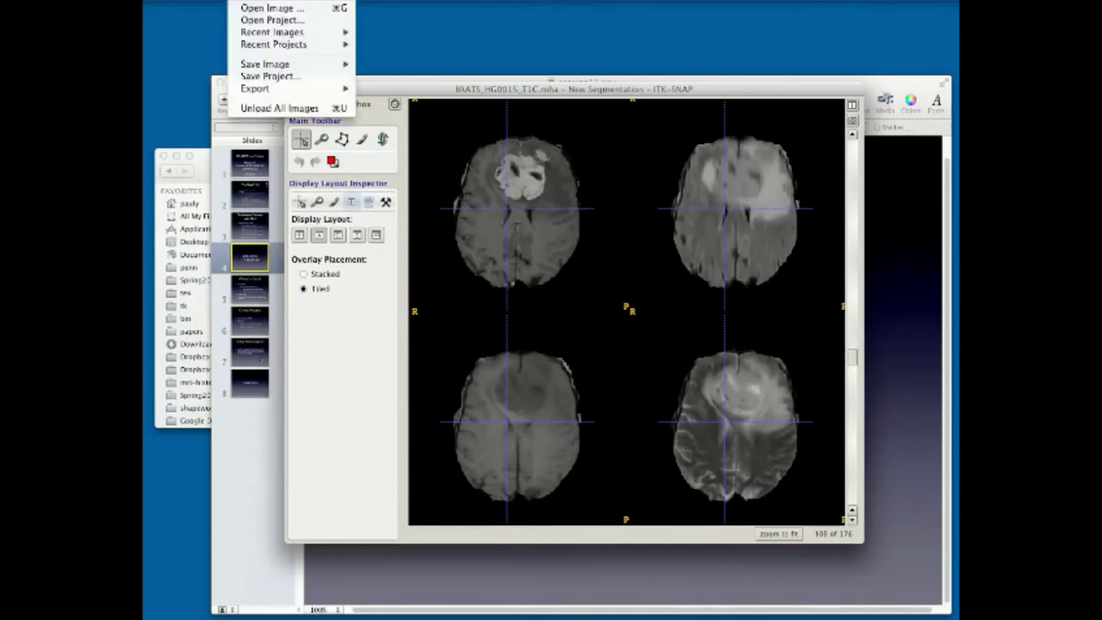
pyautogui.click(269, 6)
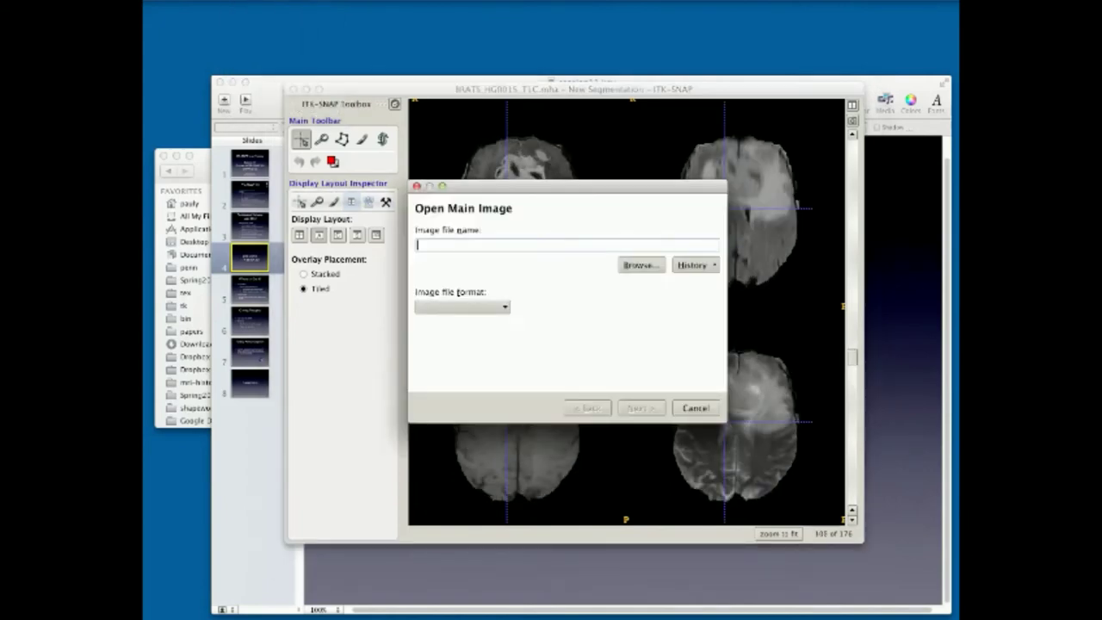
pyautogui.click(695, 265)
pyautogui.click(696, 282)
pyautogui.click(641, 264)
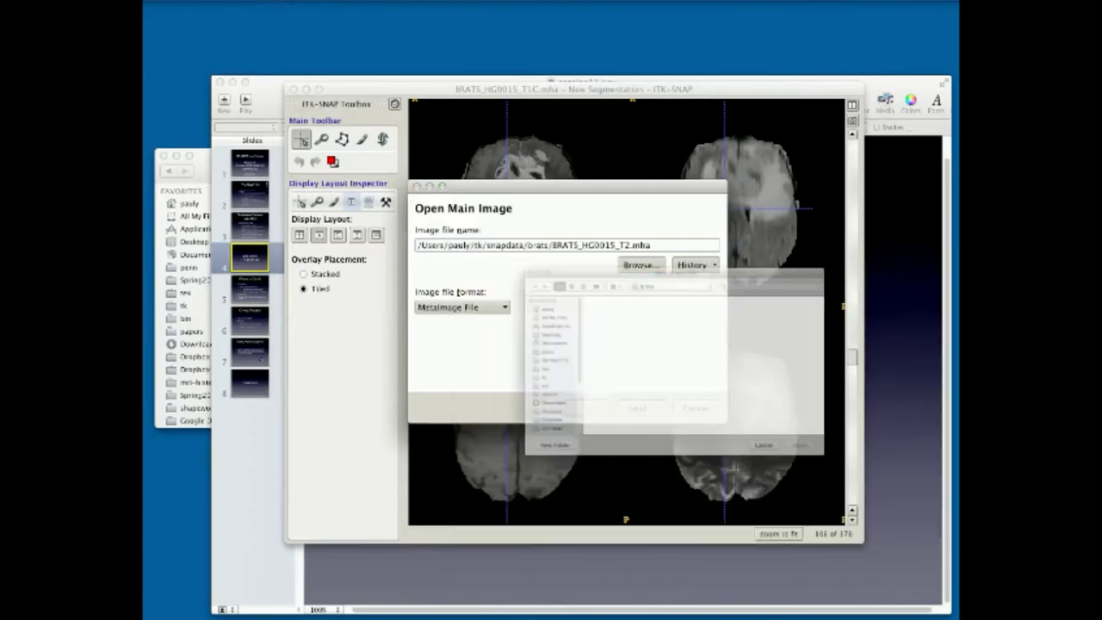
pyautogui.click(670, 247)
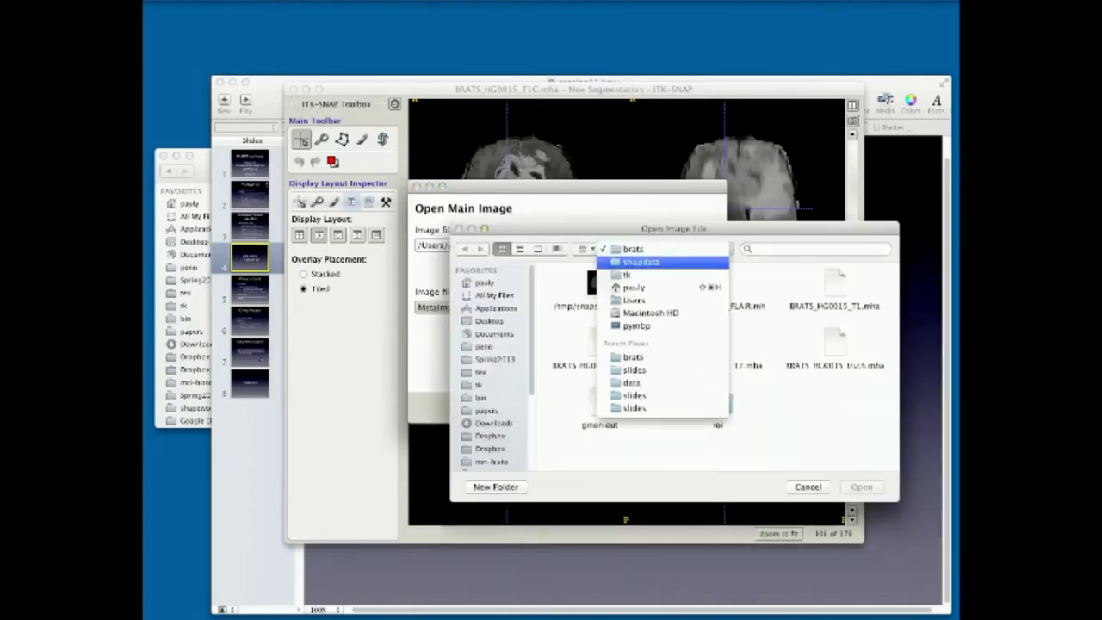
pyautogui.click(647, 261)
pyautogui.scroll(-5, 714, 370)
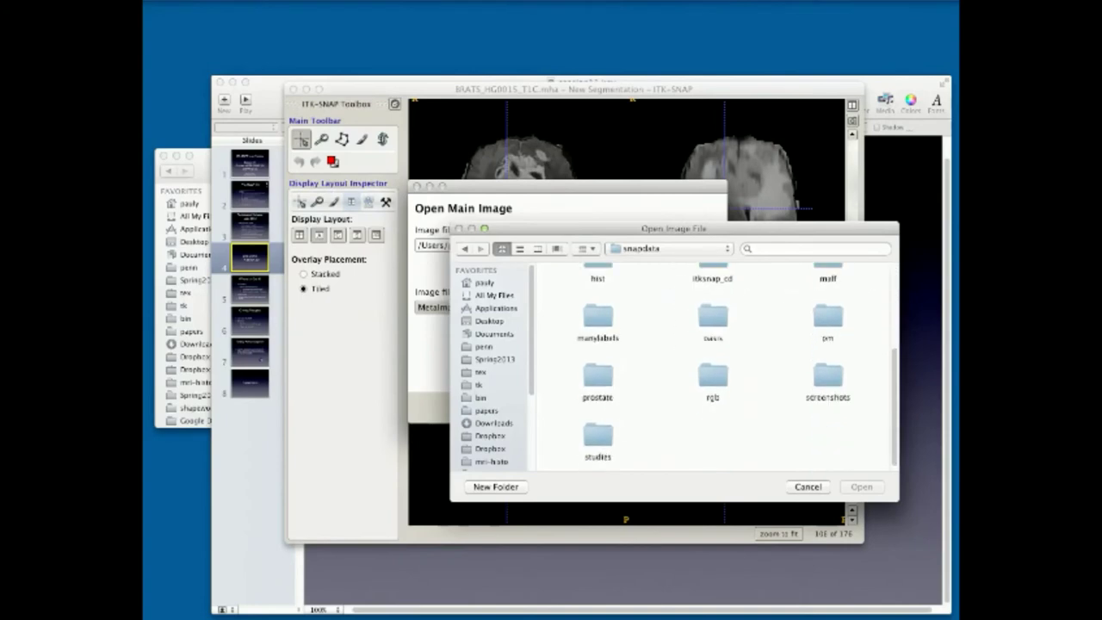
pyautogui.scroll(3, 714, 370)
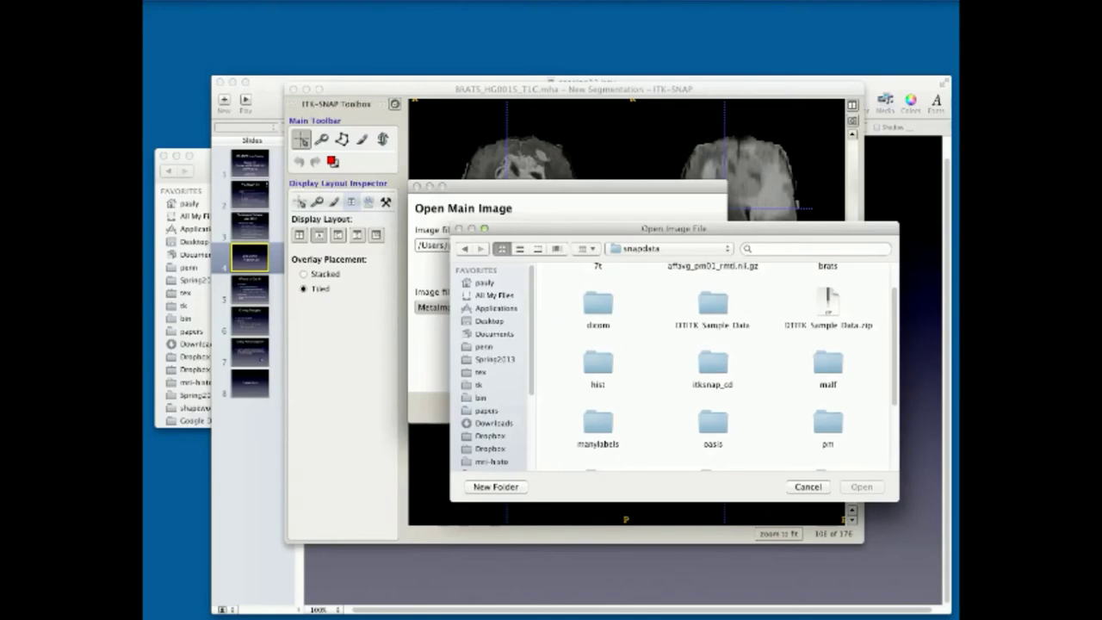
pyautogui.doubleClick(713, 304)
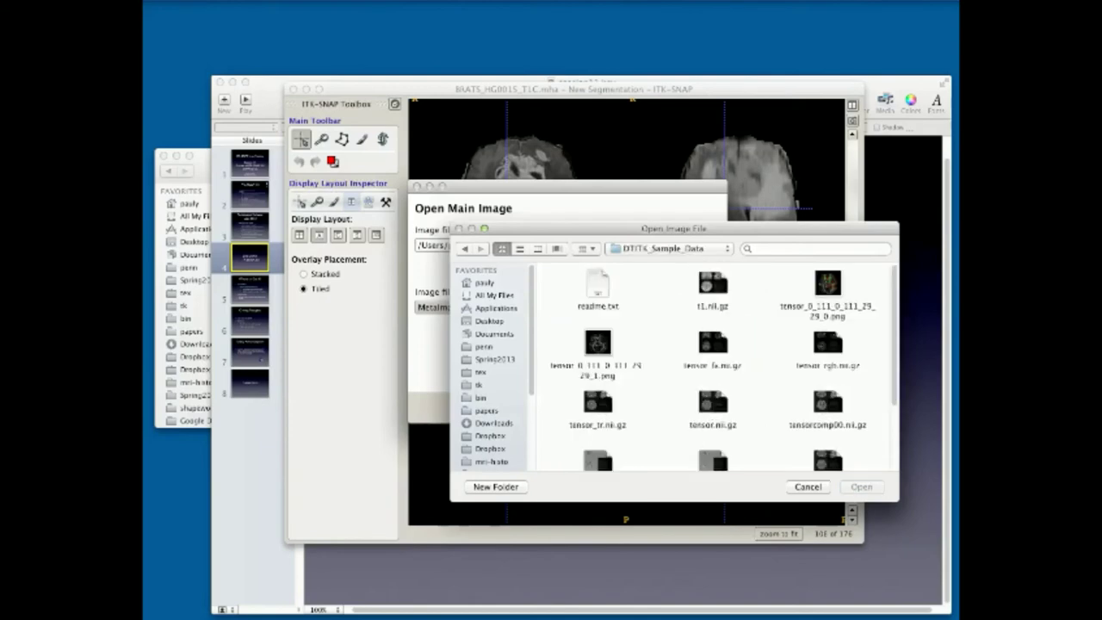
pyautogui.scroll(-1, 714, 365)
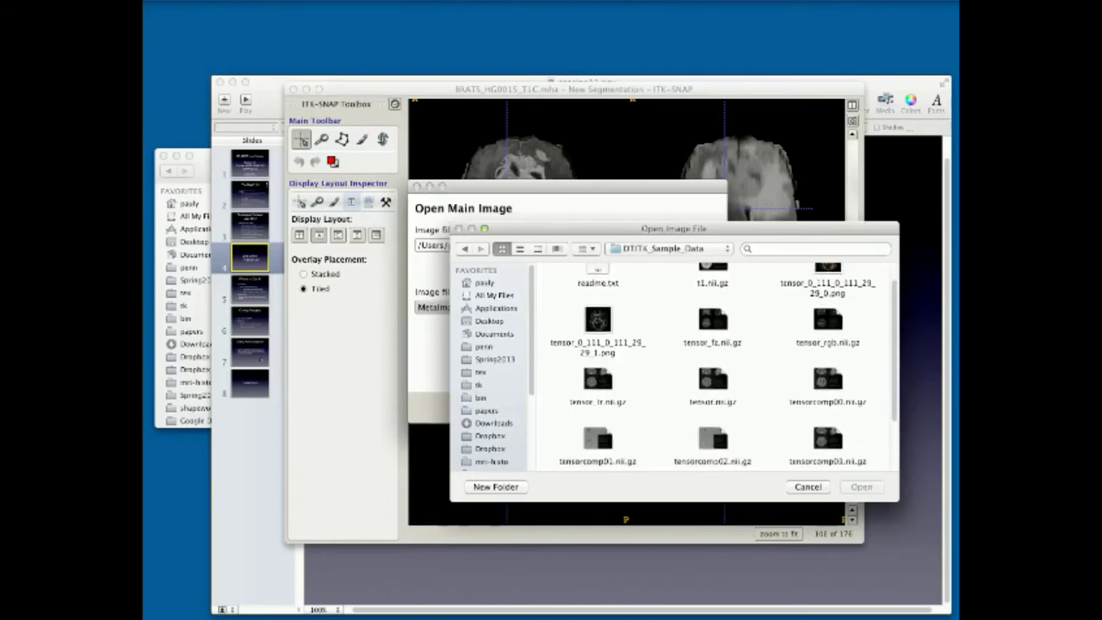
pyautogui.doubleClick(712, 383)
pyautogui.press('Return')
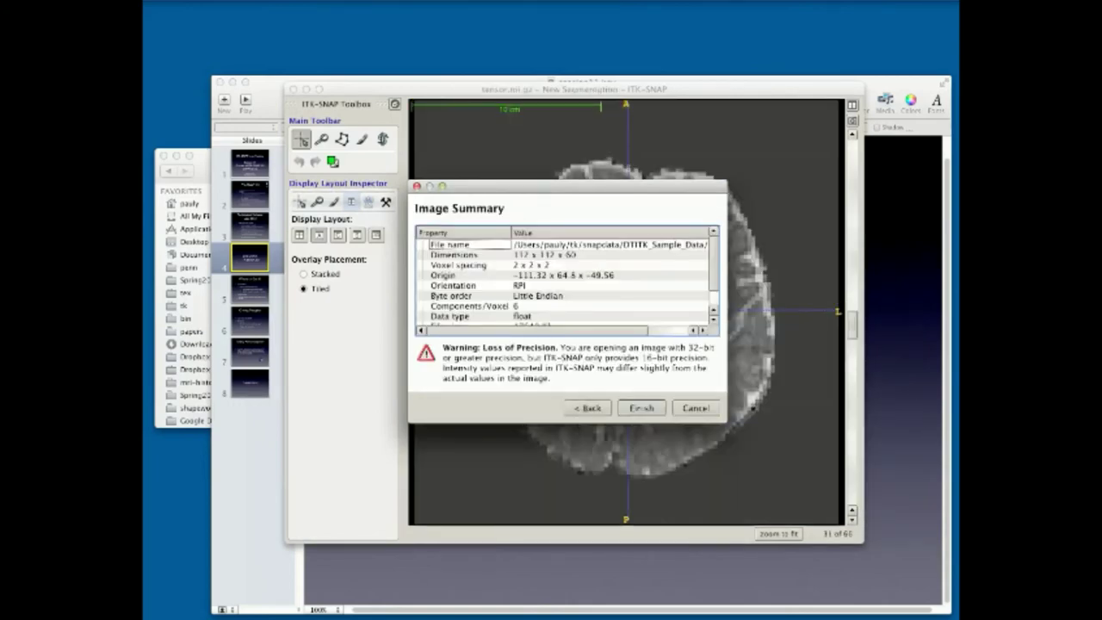
# Check the tensor image's components per voxel in the image summary and finish the import
pyautogui.scroll(-1, 566, 279)
pyautogui.click(532, 286)
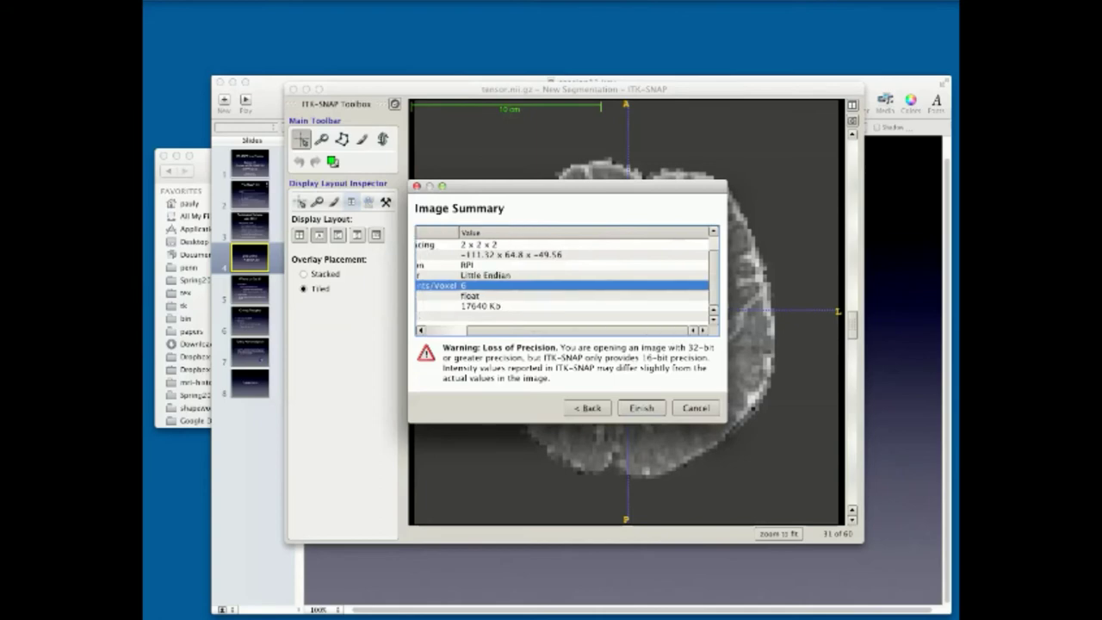
pyautogui.hscroll(-2, 563, 279)
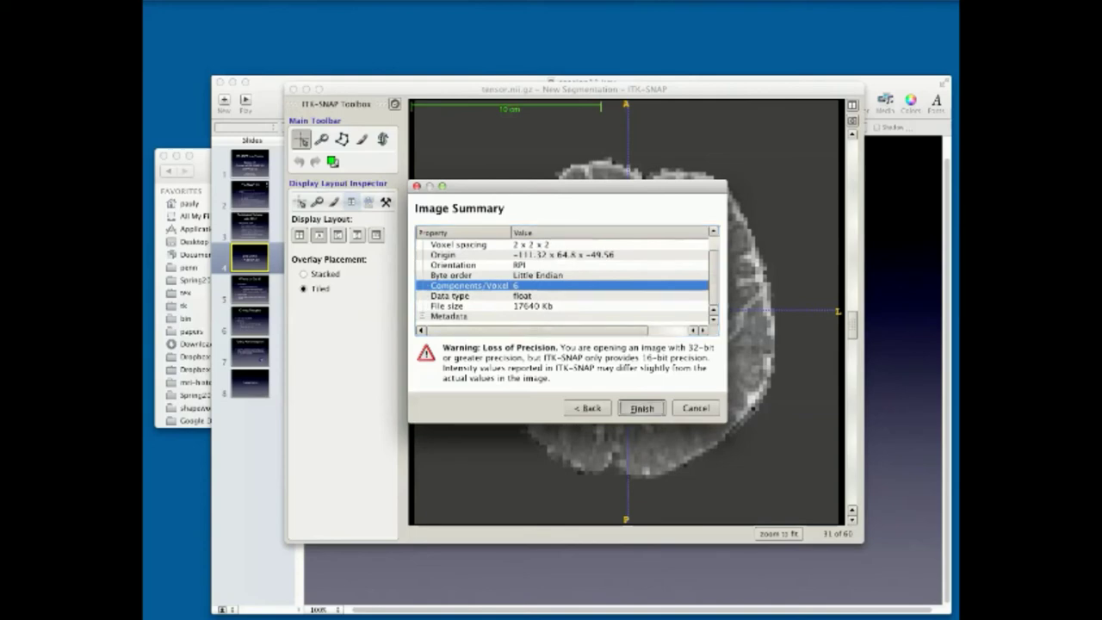
pyautogui.click(642, 409)
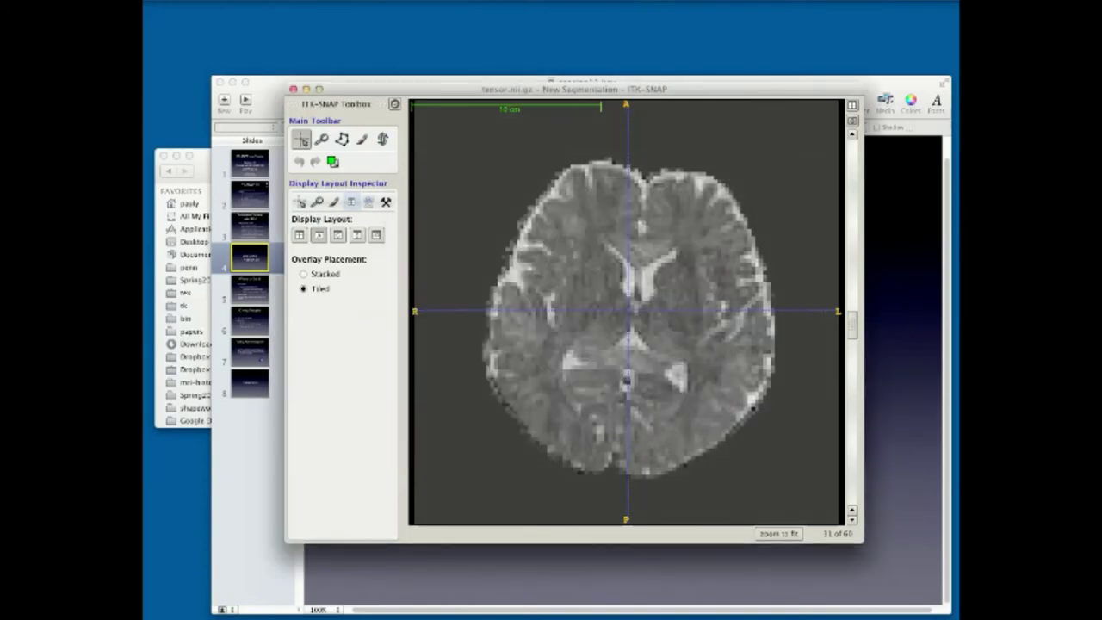
# Open the Layer Inspector and give the tensor image the nickname My Tensor
pyautogui.press('super+l')
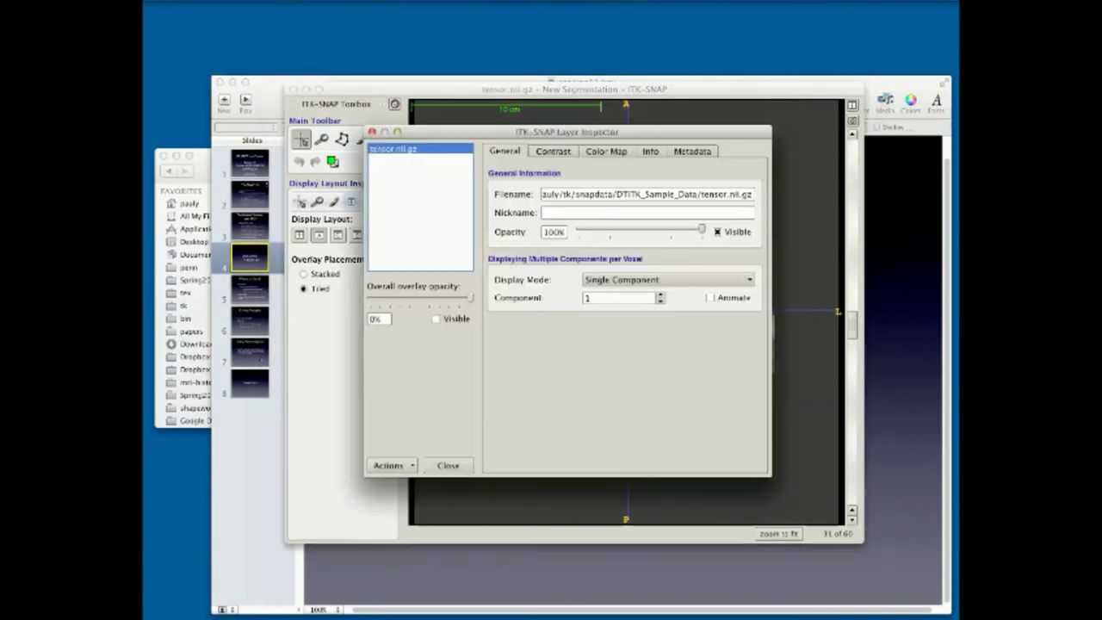
pyautogui.moveTo(560, 132); pyautogui.dragTo(660, 162)
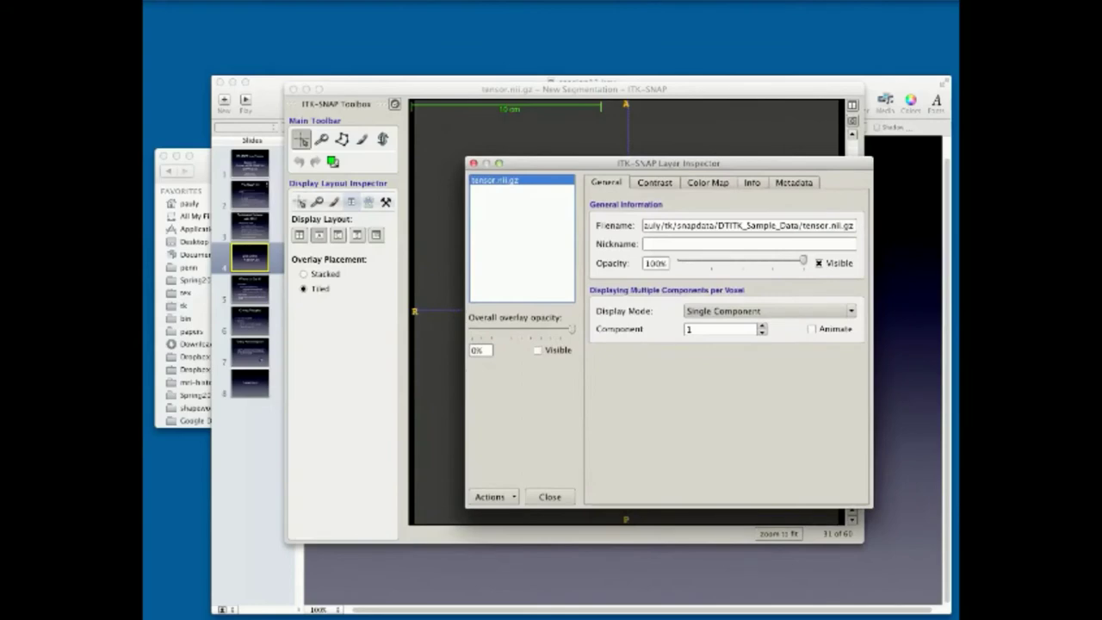
pyautogui.click(747, 243)
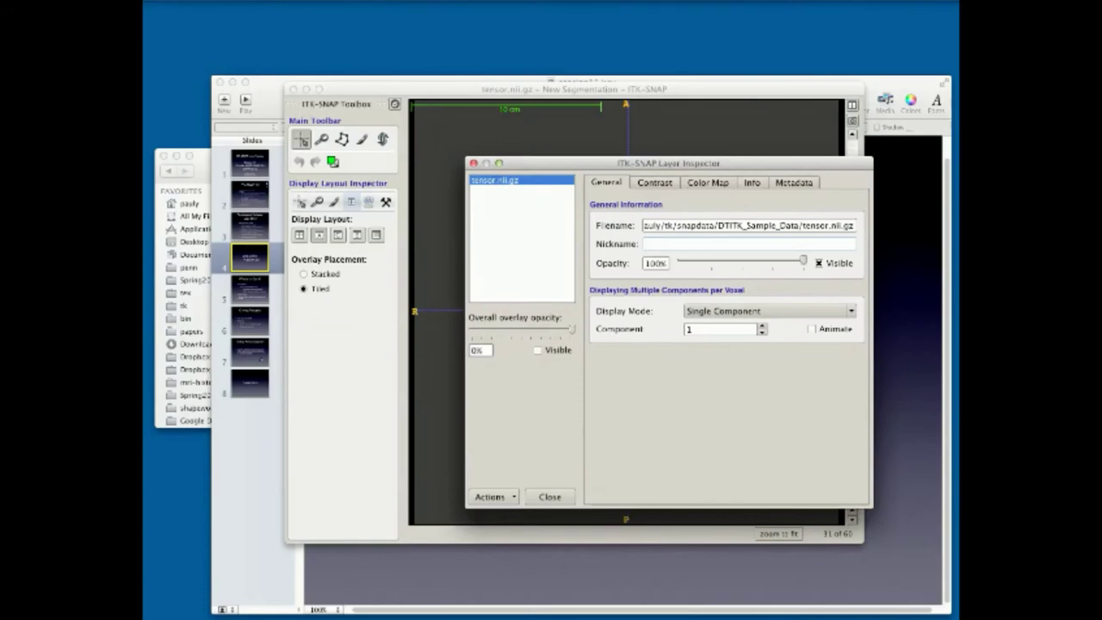
pyautogui.write('My Tensor')
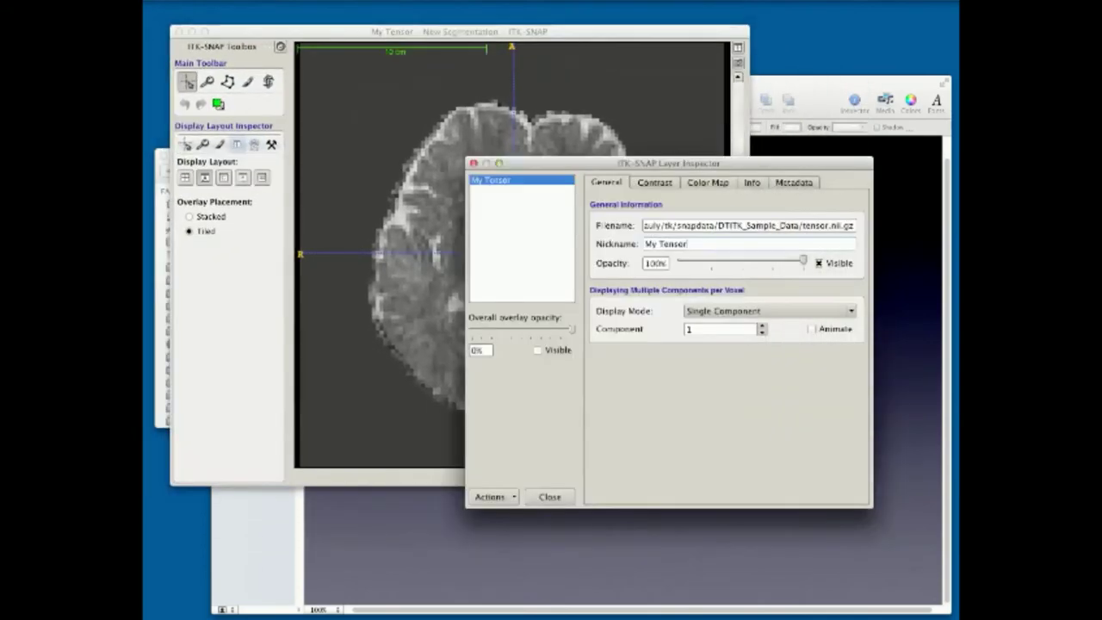
# Cycle the displayed tensor component between 1 and 6 and back to 1 twice, keeping the axial slice in view
pyautogui.moveTo(669, 164); pyautogui.dragTo(717, 243)
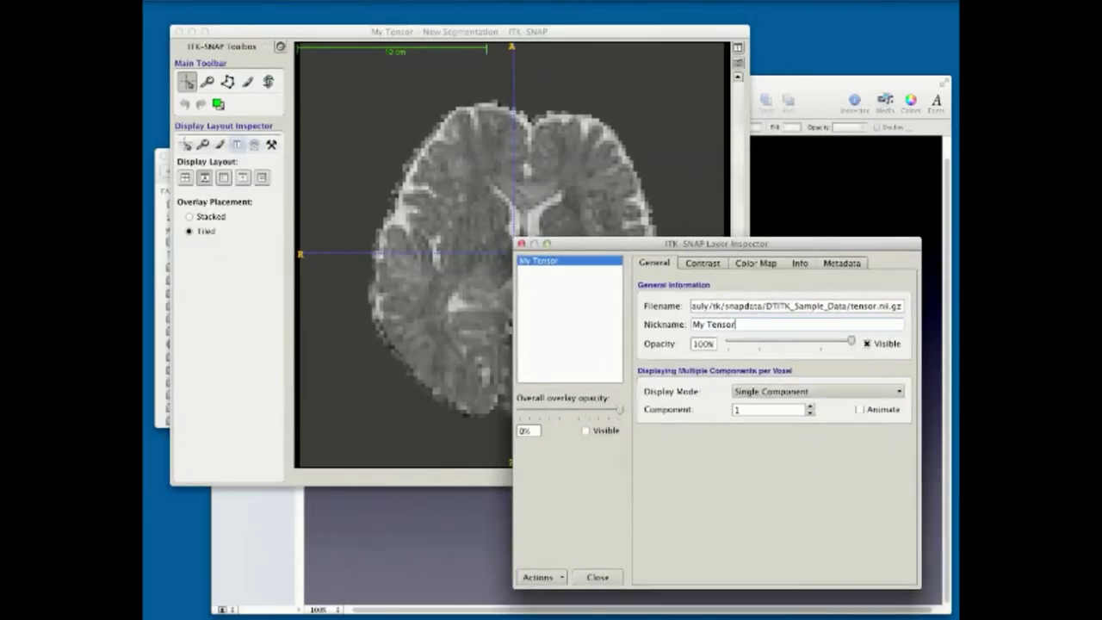
pyautogui.click(810, 406)
pyautogui.press('Up')
pyautogui.press('Up')
pyautogui.press('Up')
pyautogui.press('Up')
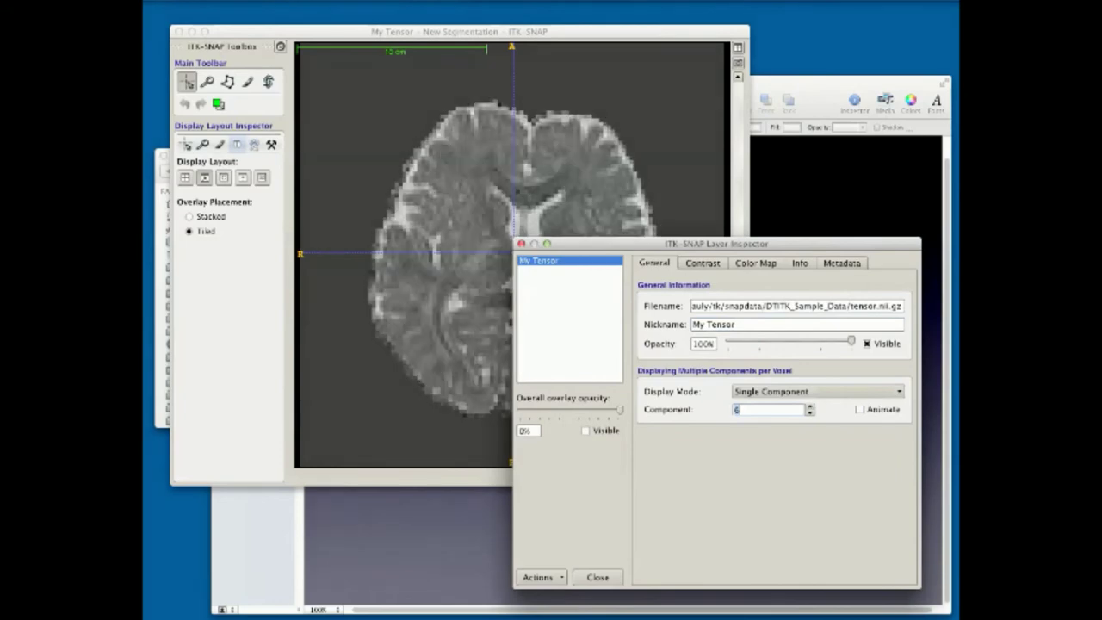
pyautogui.press('Down')
pyautogui.press('Down')
pyautogui.press('Down')
pyautogui.press('Down')
pyautogui.press('Down')
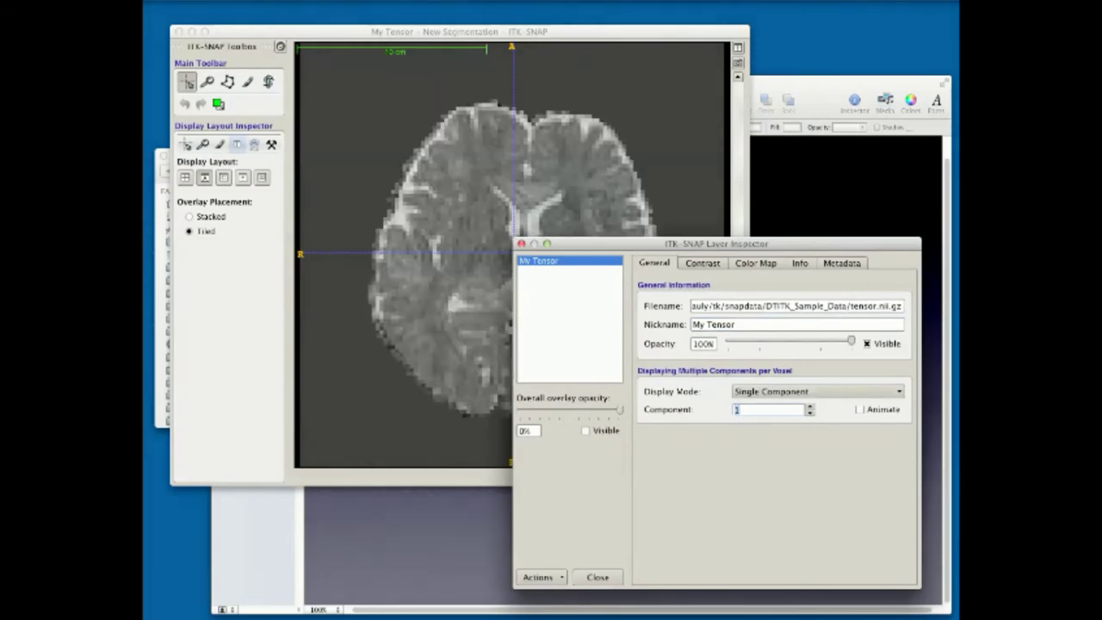
pyautogui.press('Up')
pyautogui.press('Up')
pyautogui.press('Up')
pyautogui.press('Up')
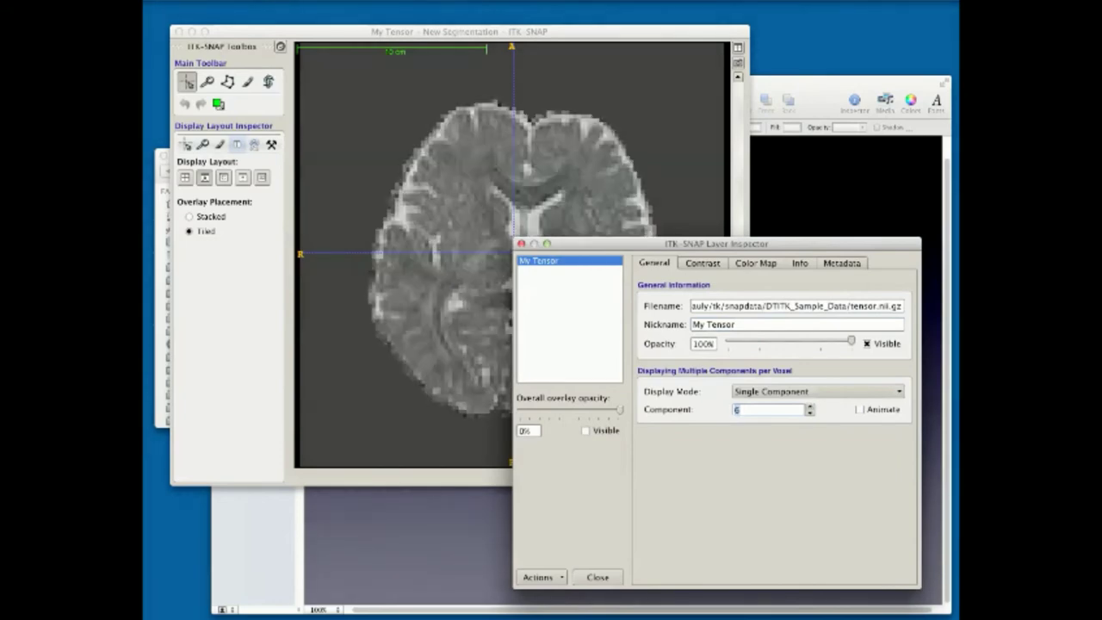
pyautogui.press('Down')
pyautogui.press('Down')
pyautogui.press('Down')
pyautogui.press('Down')
pyautogui.press('Tab')
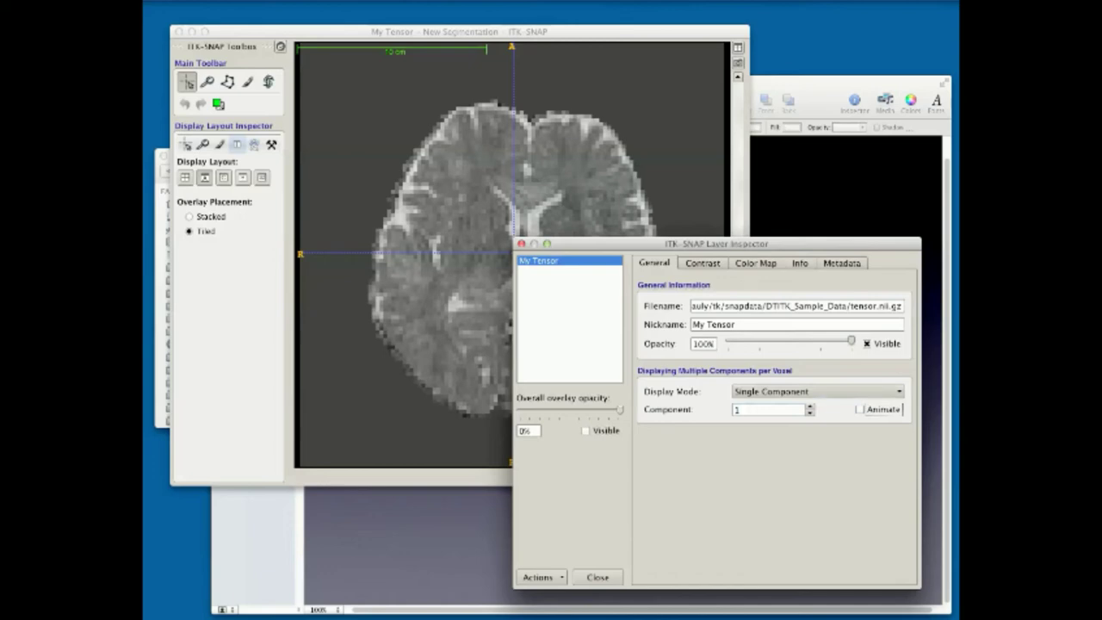
# Preview the tensor in the Magnitude of Components and Maximum Component display modes, and return it to Single Component
pyautogui.click(834, 391)
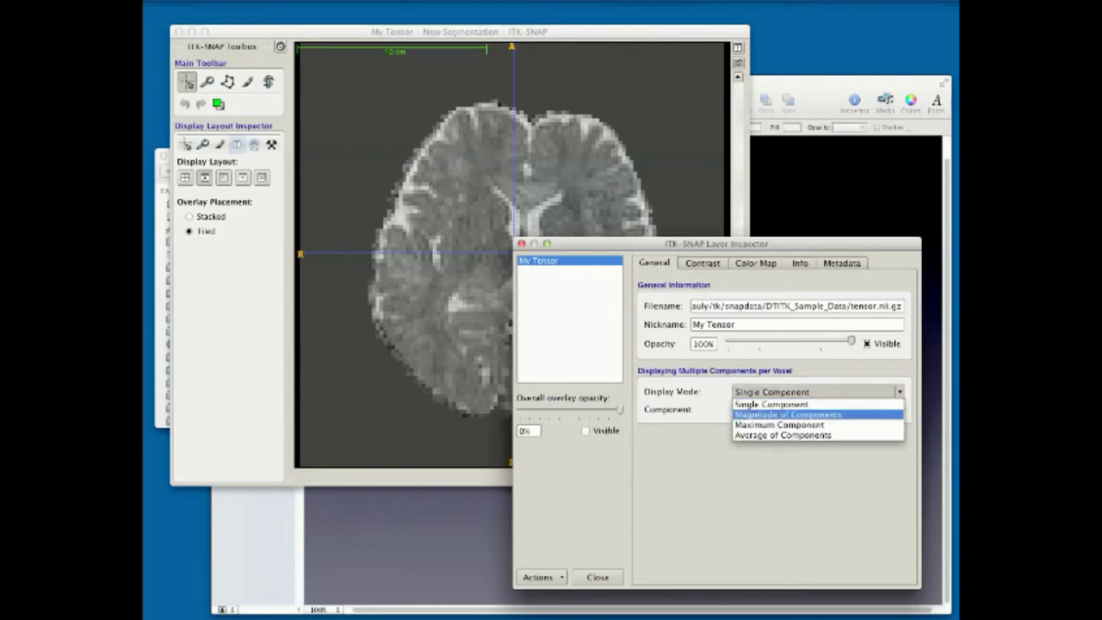
pyautogui.click(788, 415)
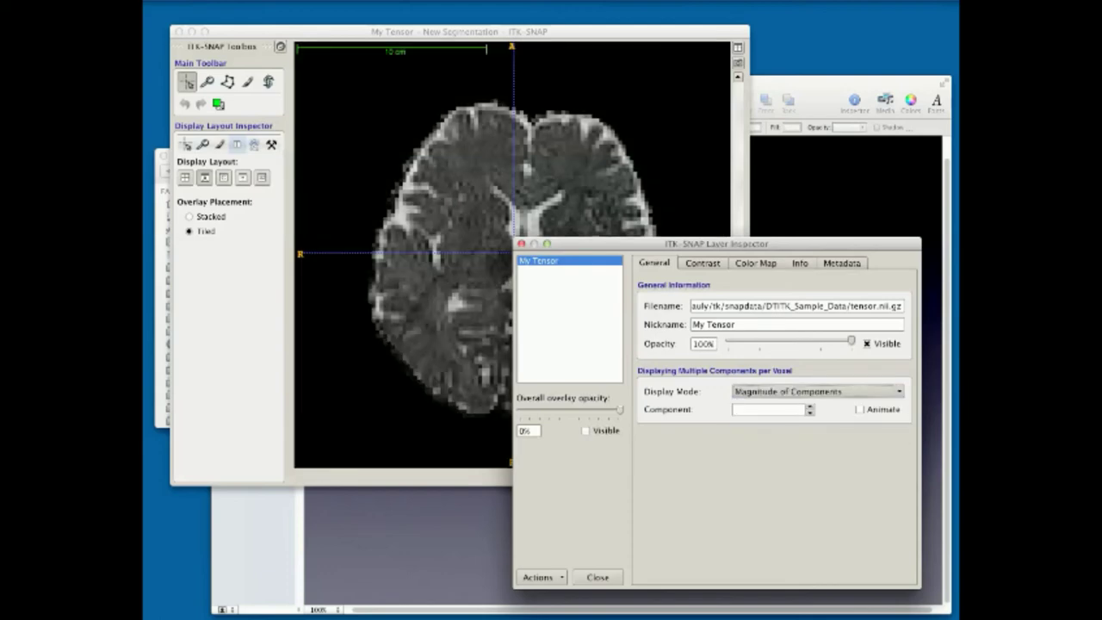
pyautogui.press('space')
pyautogui.press('Down')
pyautogui.press('Return')
pyautogui.press('space')
pyautogui.press('Up')
pyautogui.press('Up')
pyautogui.press('Return')
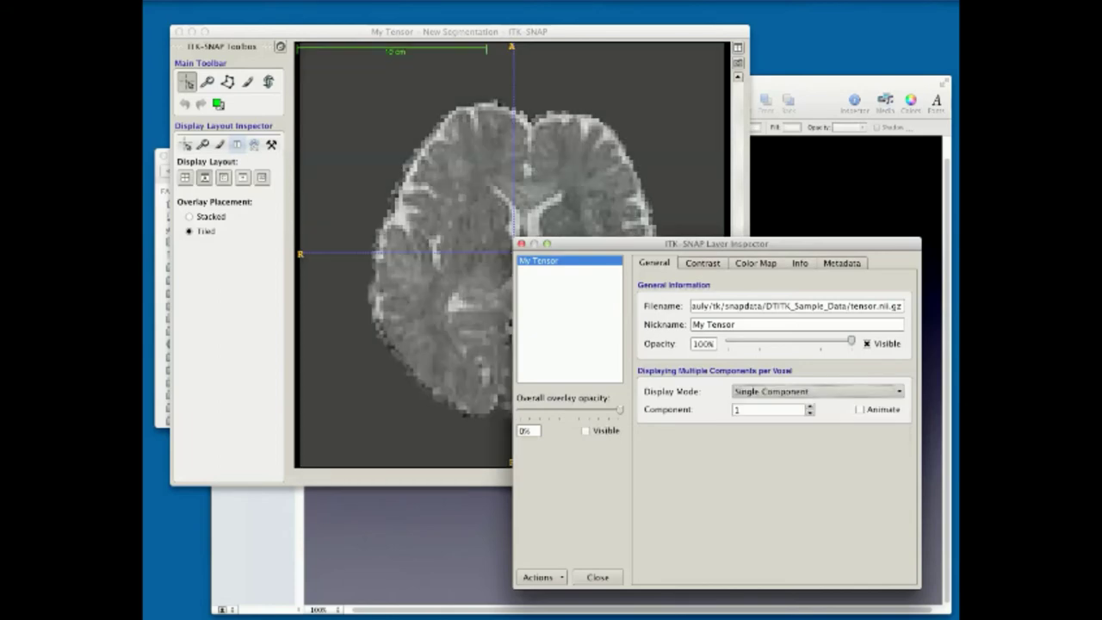
# Look through the My Tensor layer's contrast, color map, info and metadata pages, and close the Layer Inspector
pyautogui.press('Tab')
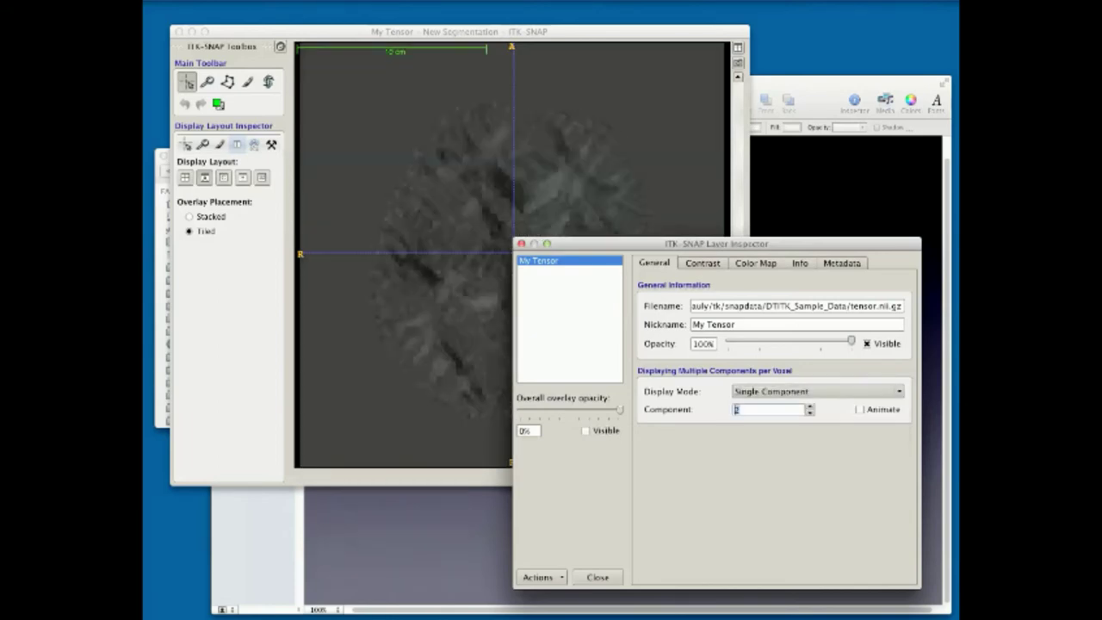
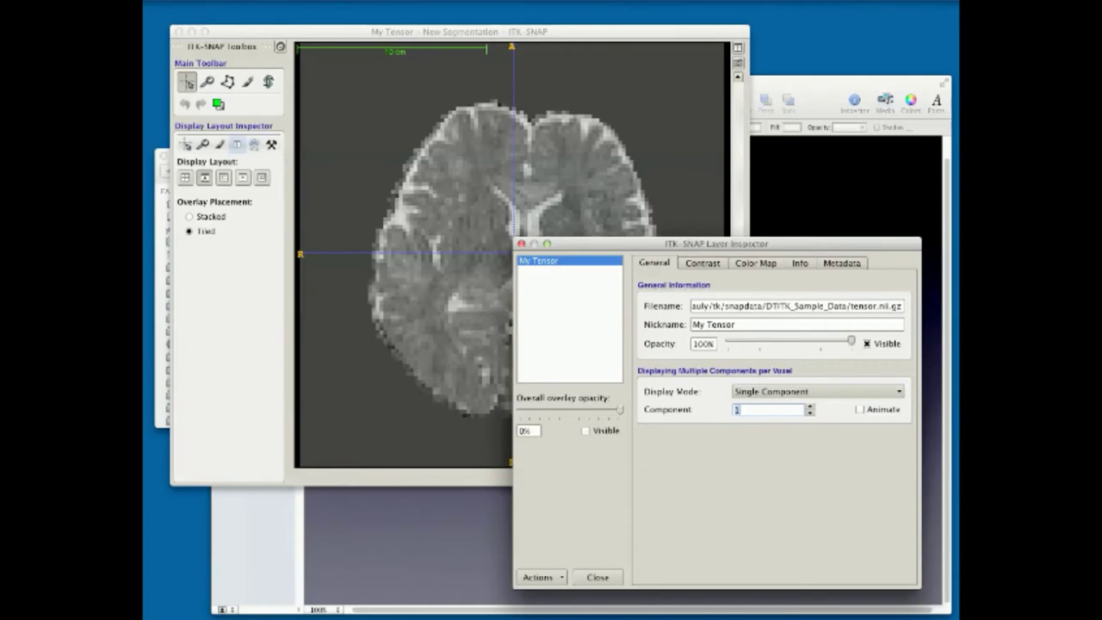
pyautogui.click(703, 263)
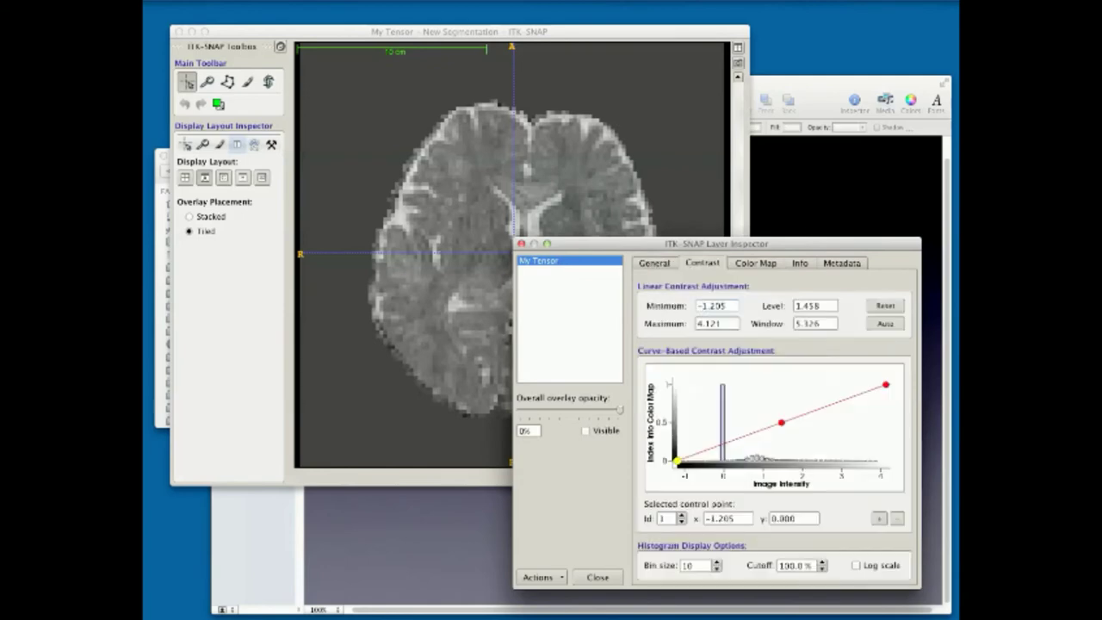
pyautogui.click(756, 263)
pyautogui.click(799, 263)
pyautogui.hotkey('ctrl', 'Tab')
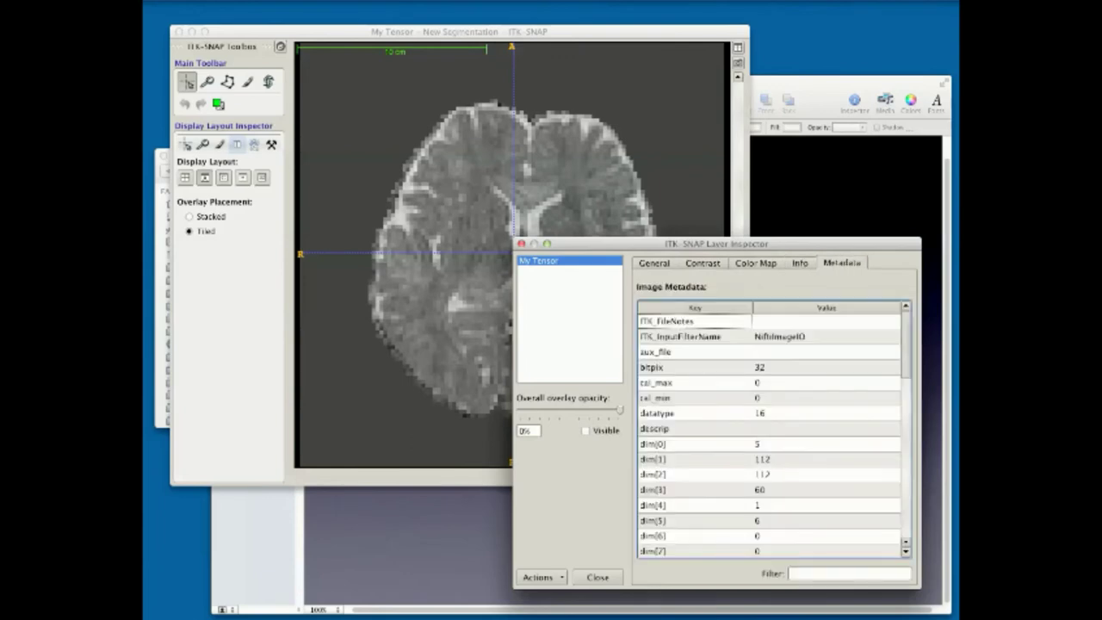
pyautogui.click(597, 578)
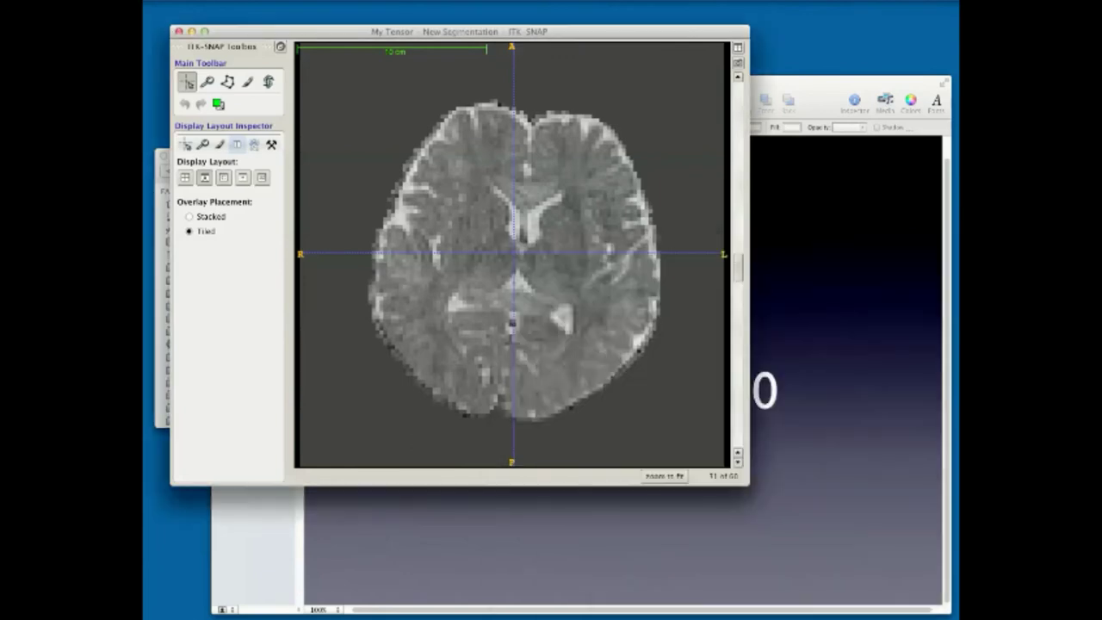
# Add tensor_rgb.nii.gz from the DTITK_Sample_Data folder as an overlay on the tensor image
pyautogui.click(372, 1)
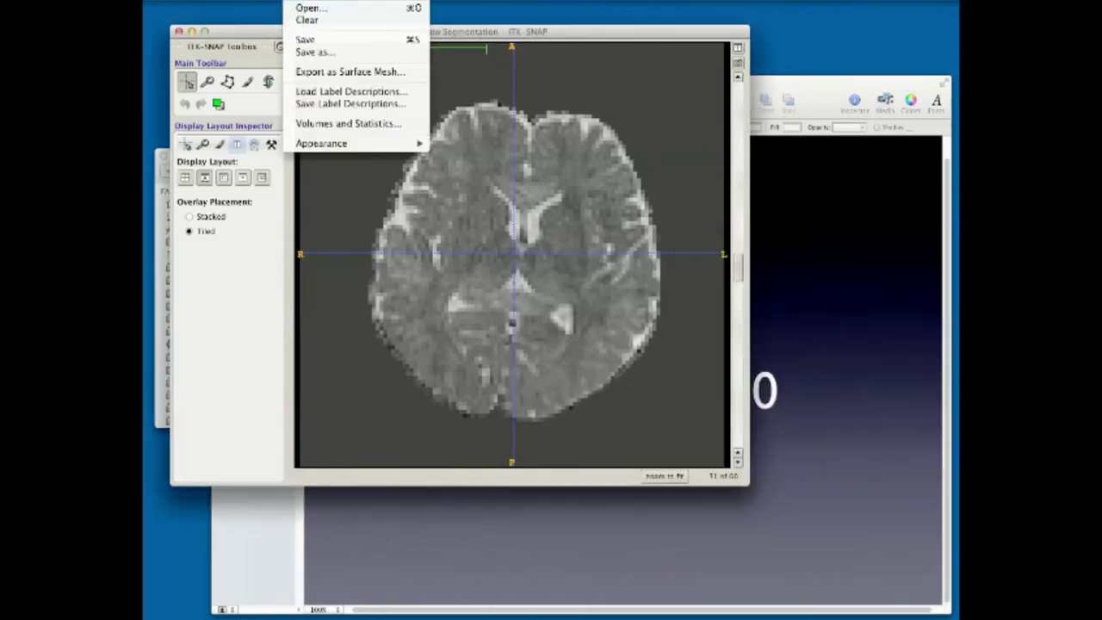
pyautogui.click(398, 8)
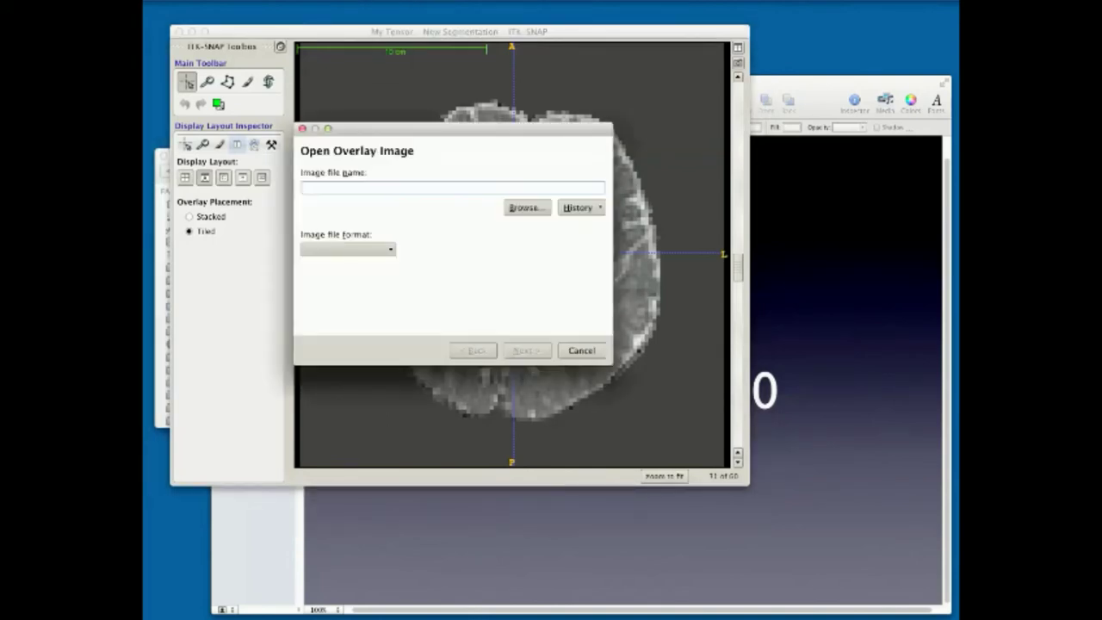
pyautogui.click(581, 207)
pyautogui.click(584, 239)
pyautogui.click(526, 208)
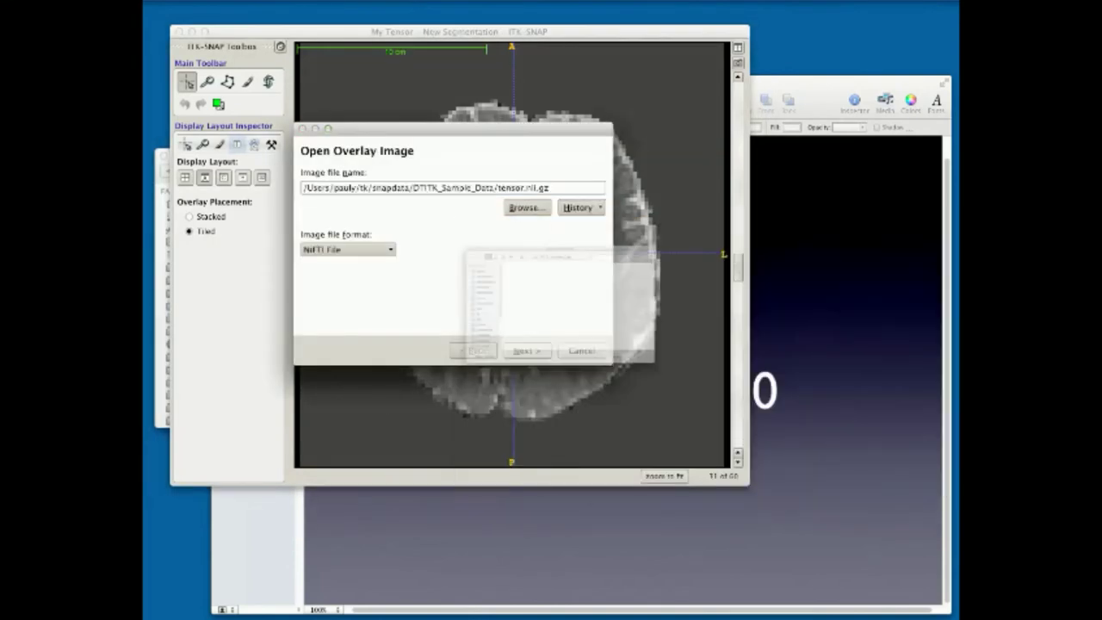
pyautogui.scroll(-1, 598, 310)
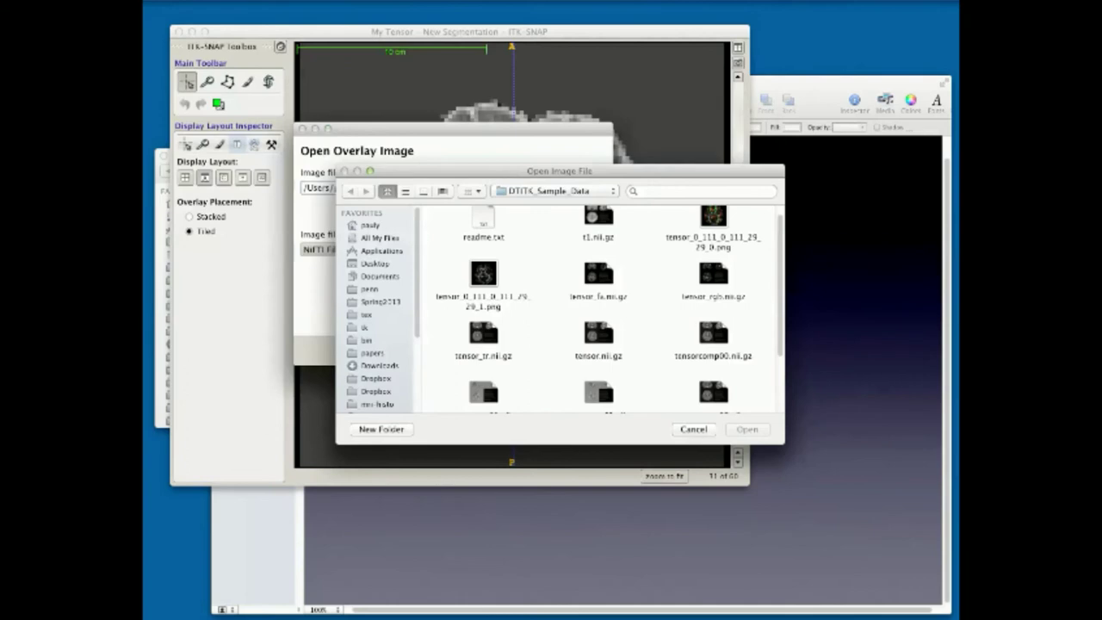
pyautogui.scroll(-3, 602, 305)
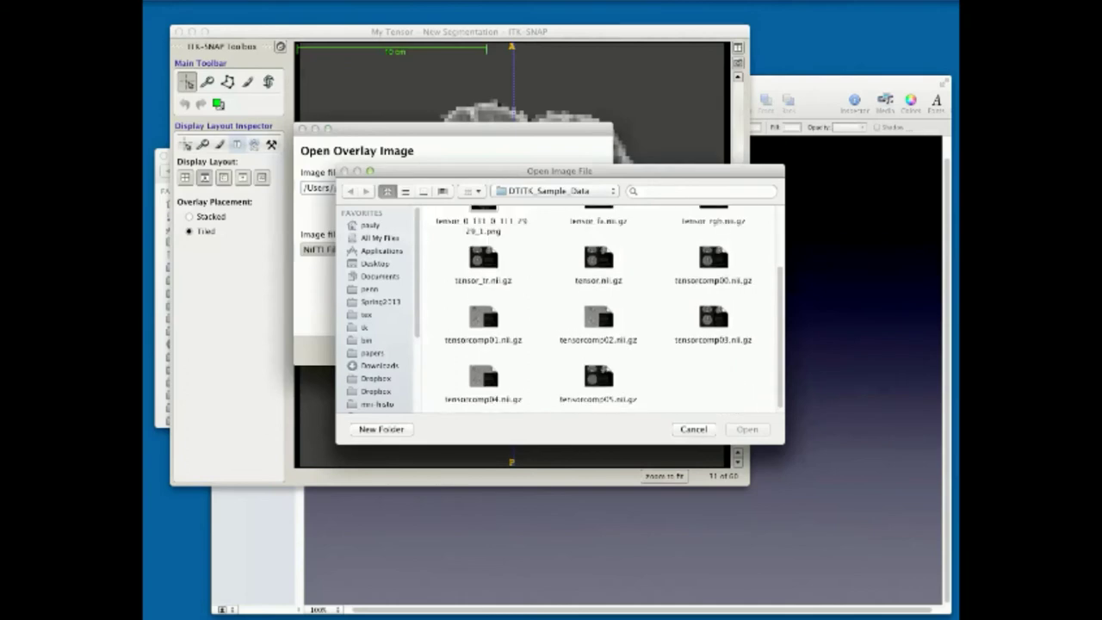
pyautogui.scroll(2, 602, 309)
pyautogui.doubleClick(713, 236)
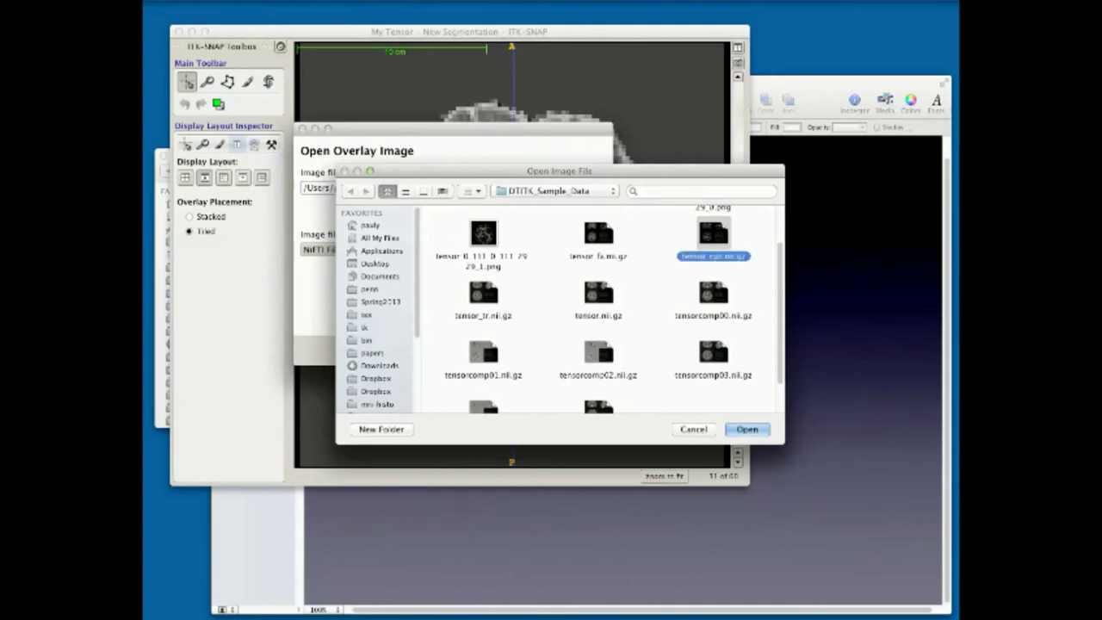
pyautogui.press('Return')
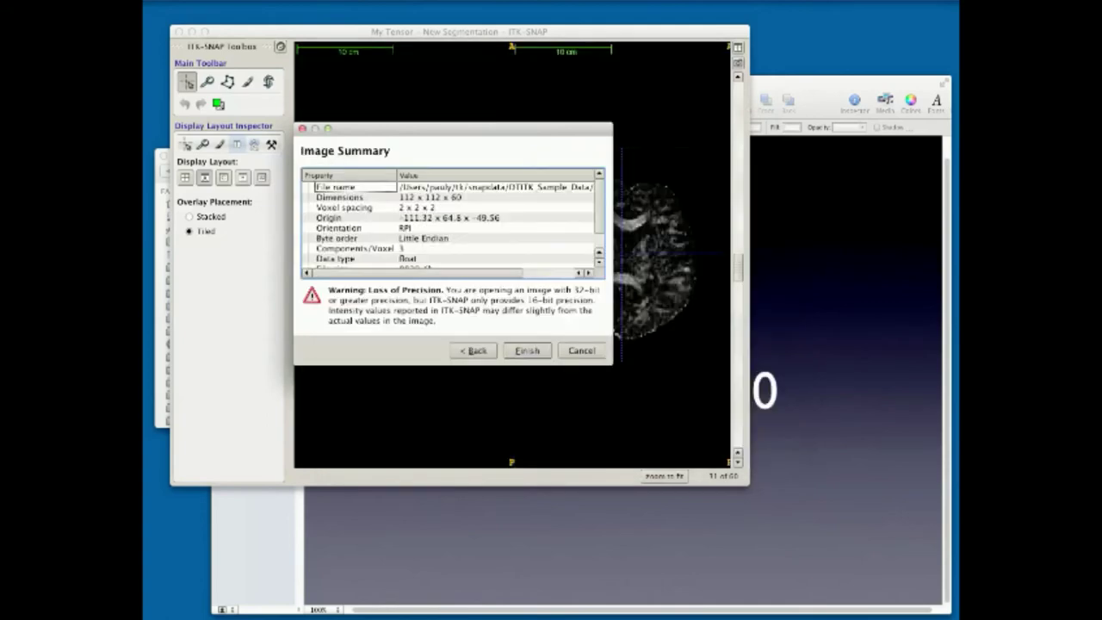
pyautogui.press('Return')
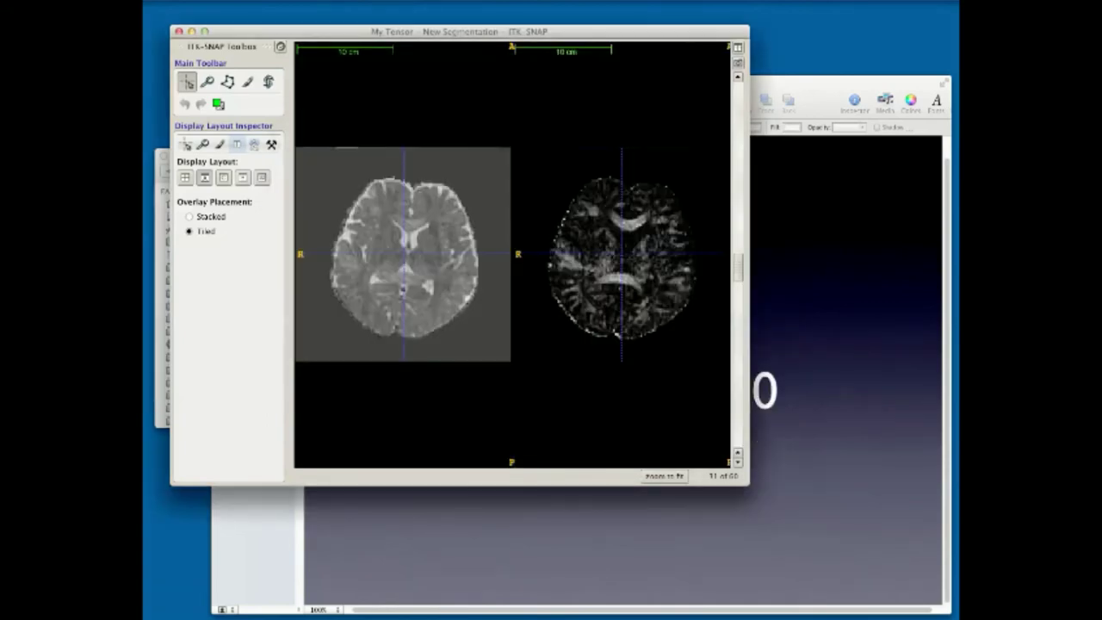
# Set the tensor_rgb.nii.gz overlay's display mode to RGB Display in the Layer Inspector and close it
pyautogui.click(415, 1)
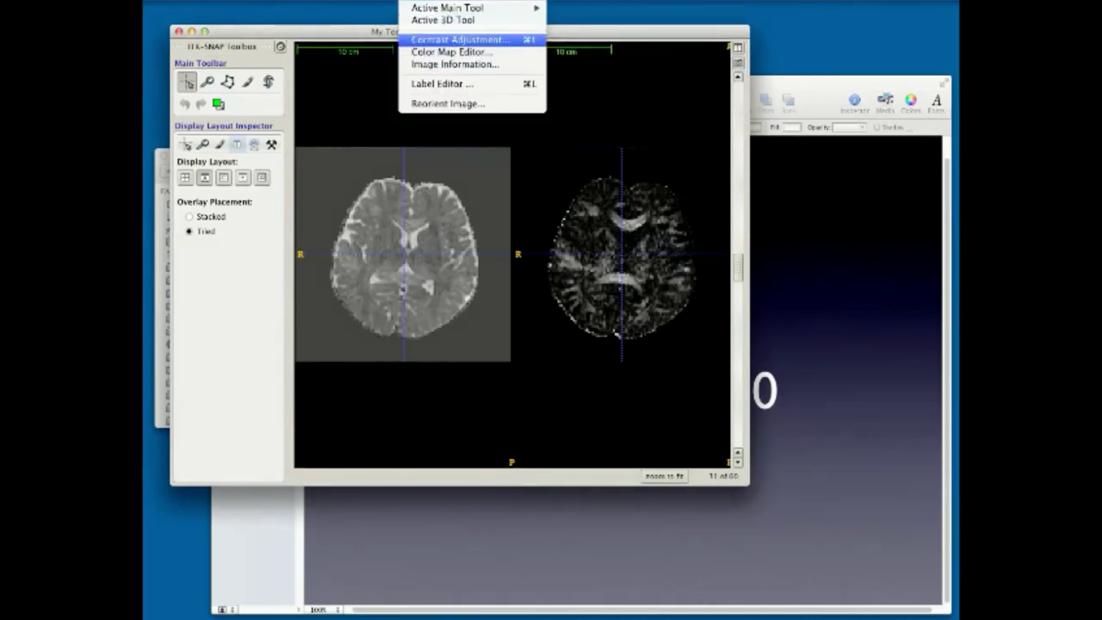
pyautogui.click(447, 64)
pyautogui.click(389, 93)
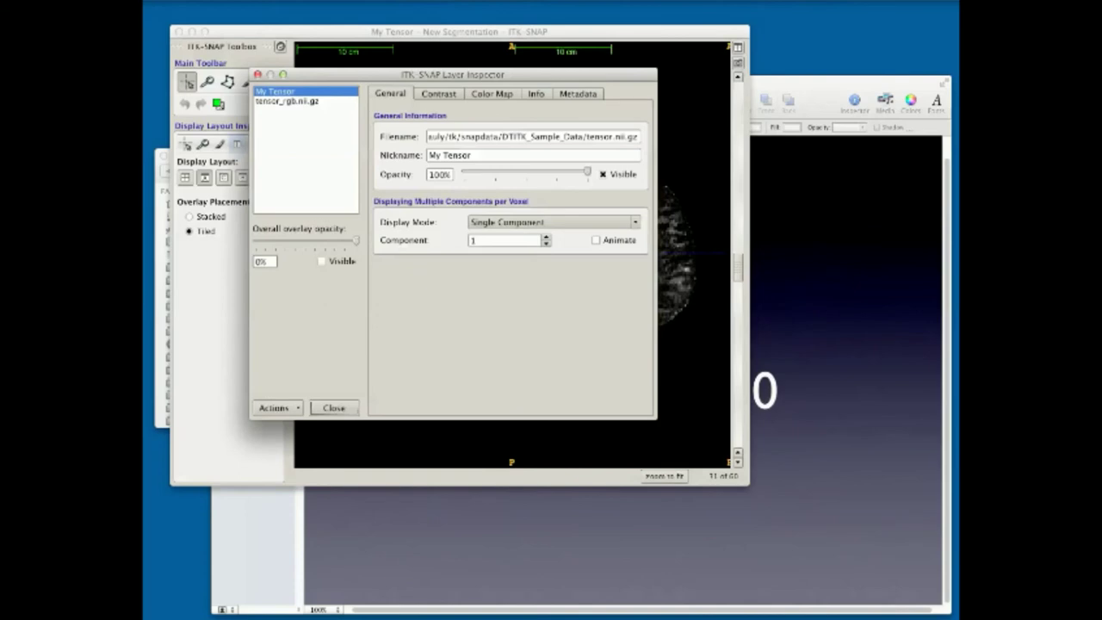
pyautogui.click(288, 101)
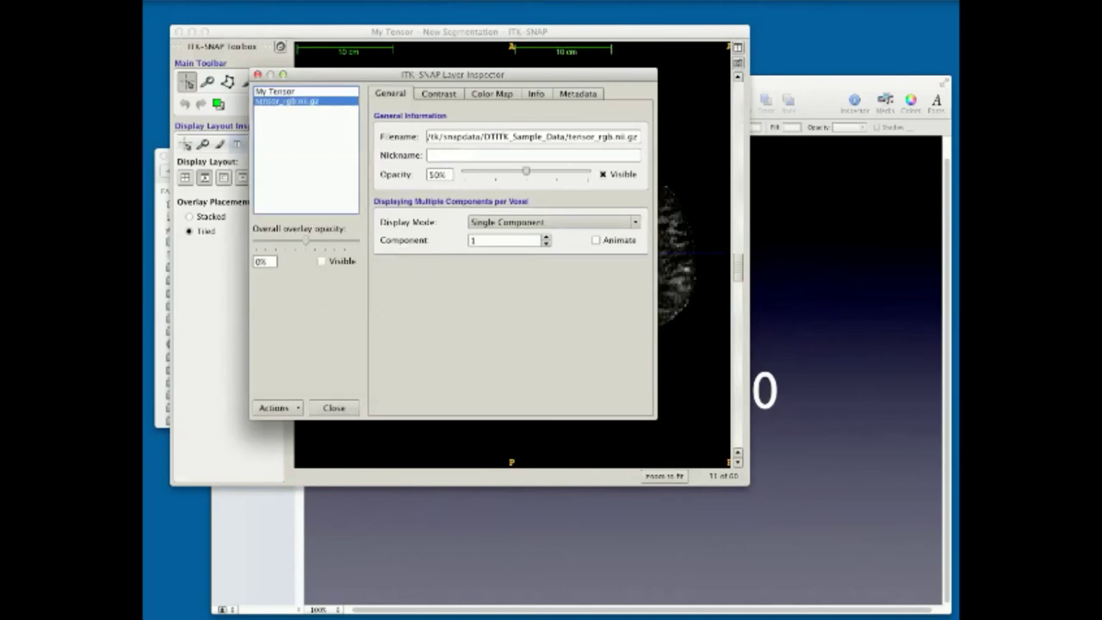
pyautogui.click(553, 222)
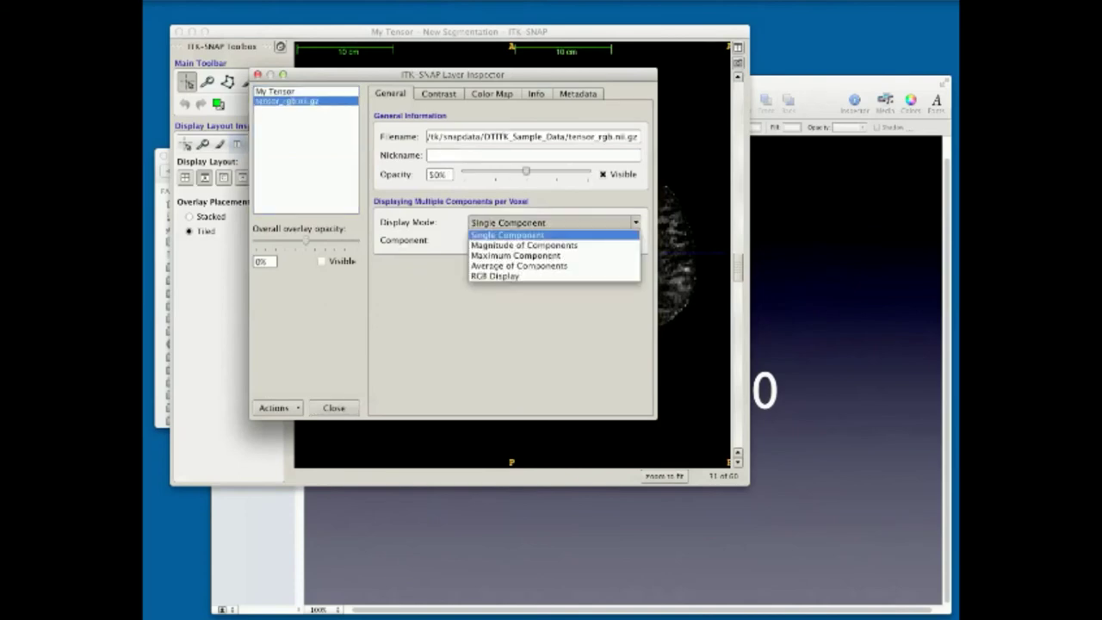
pyautogui.click(516, 277)
pyautogui.click(334, 408)
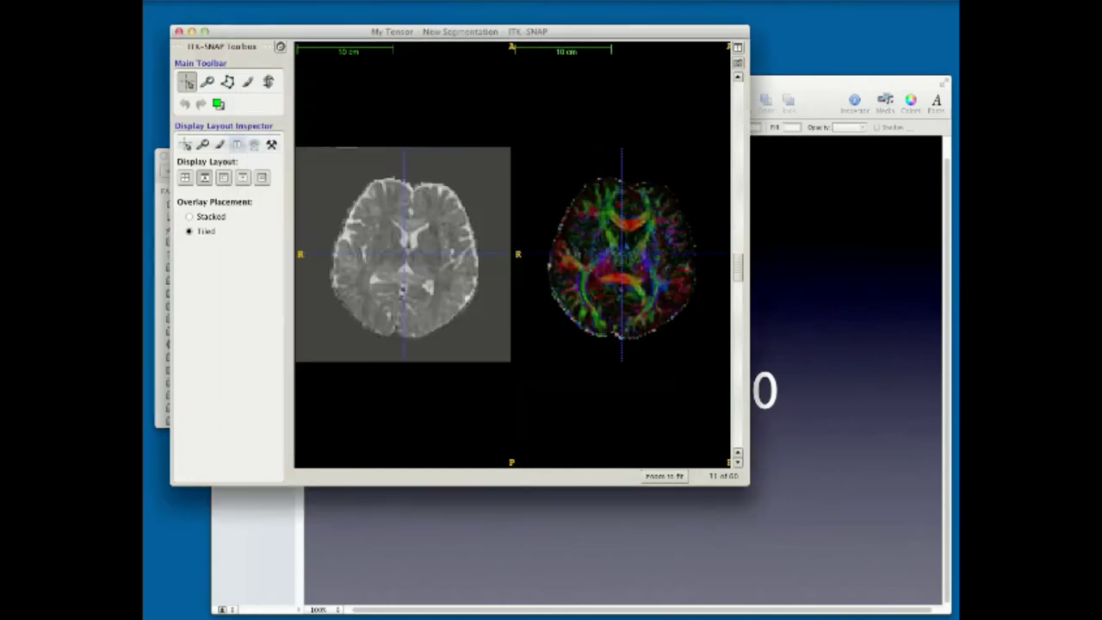
# Browse the axial slices of the tensor and RGB images side by side, moving the linked crosshair within the brain
pyautogui.moveTo(622, 253)
pyautogui.mouseDown()
pyautogui.moveTo(625, 216)
pyautogui.moveTo(626, 242)
pyautogui.mouseUp()
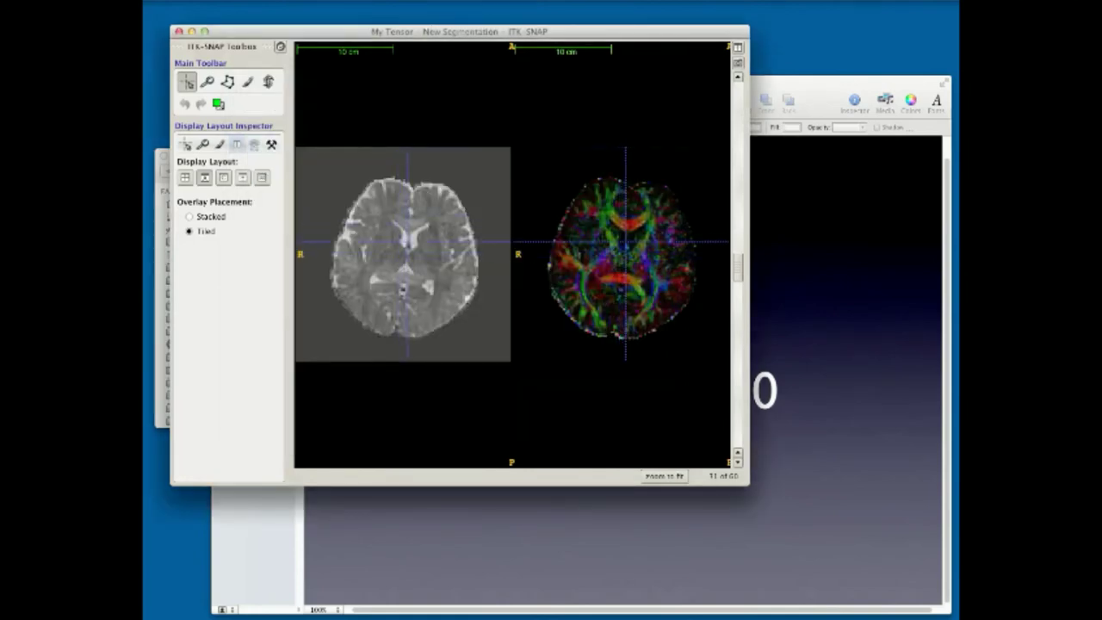
pyautogui.scroll(-4, 625, 241)
pyautogui.scroll(8, 625, 242)
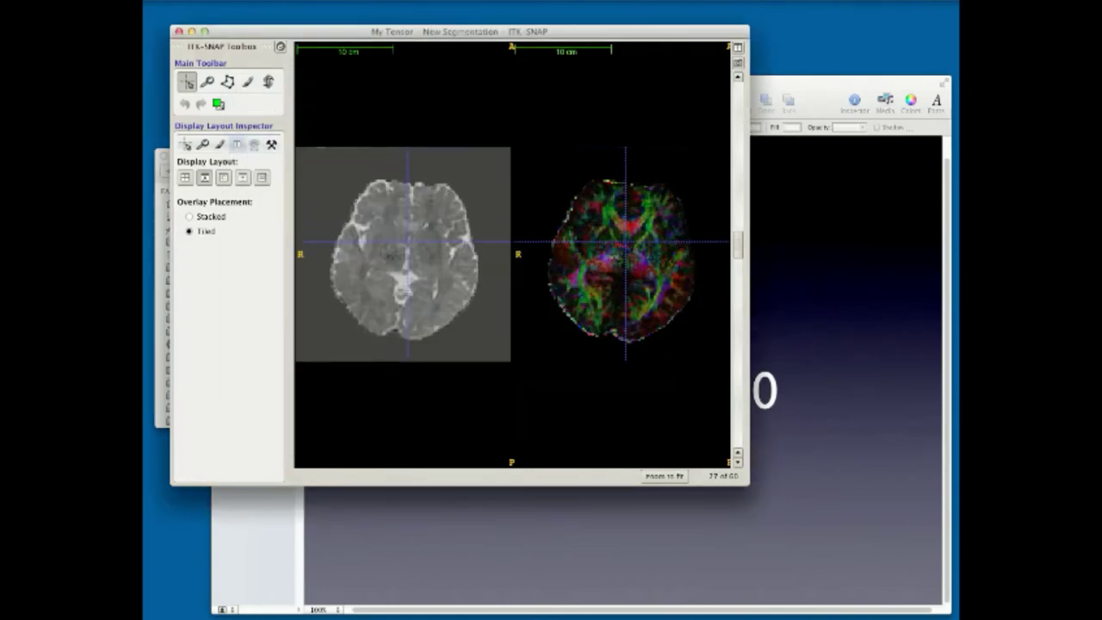
pyautogui.moveTo(625, 242)
pyautogui.mouseDown()
pyautogui.moveTo(576, 245)
pyautogui.moveTo(640, 244)
pyautogui.mouseUp()
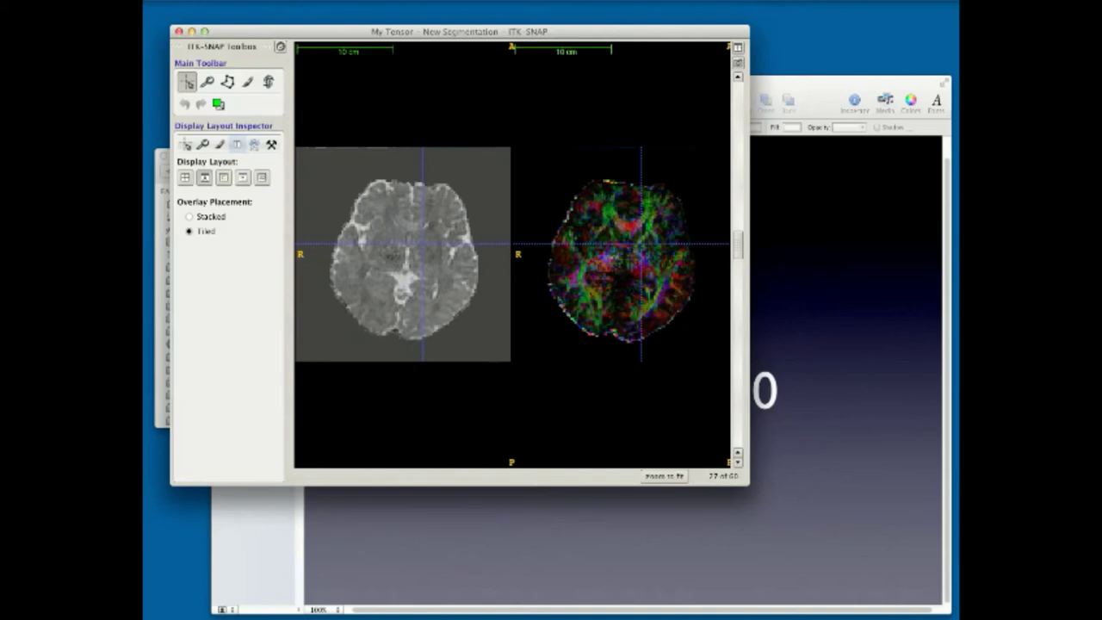
# Switch to the four-view layout and move the crosshair toward the brain's midline in the axial view
pyautogui.click(185, 177)
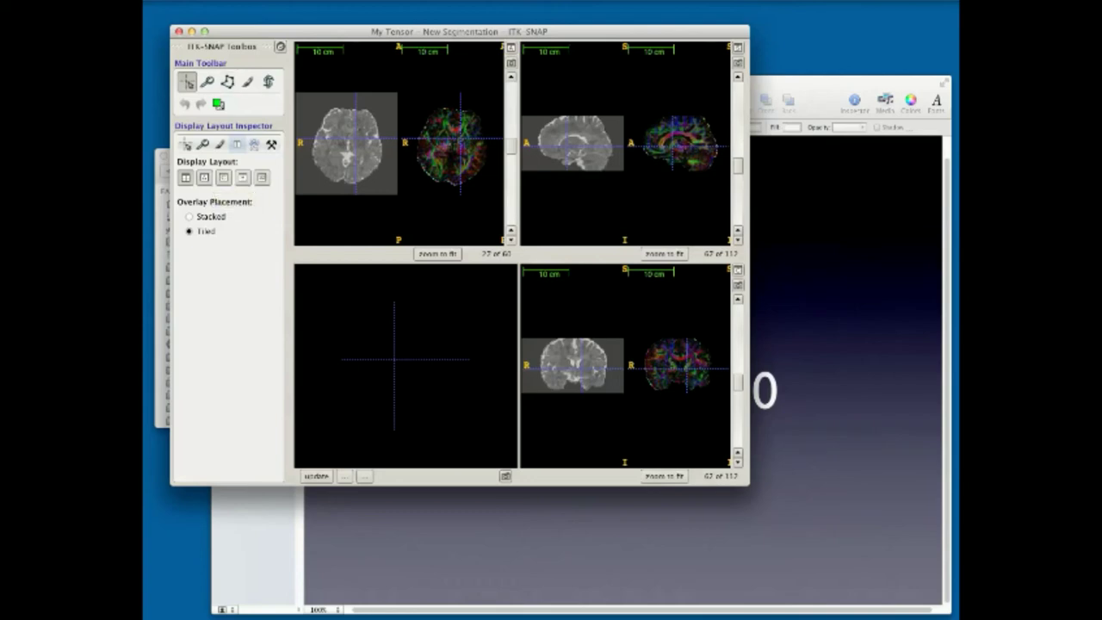
pyautogui.moveTo(461, 138); pyautogui.dragTo(447, 151)
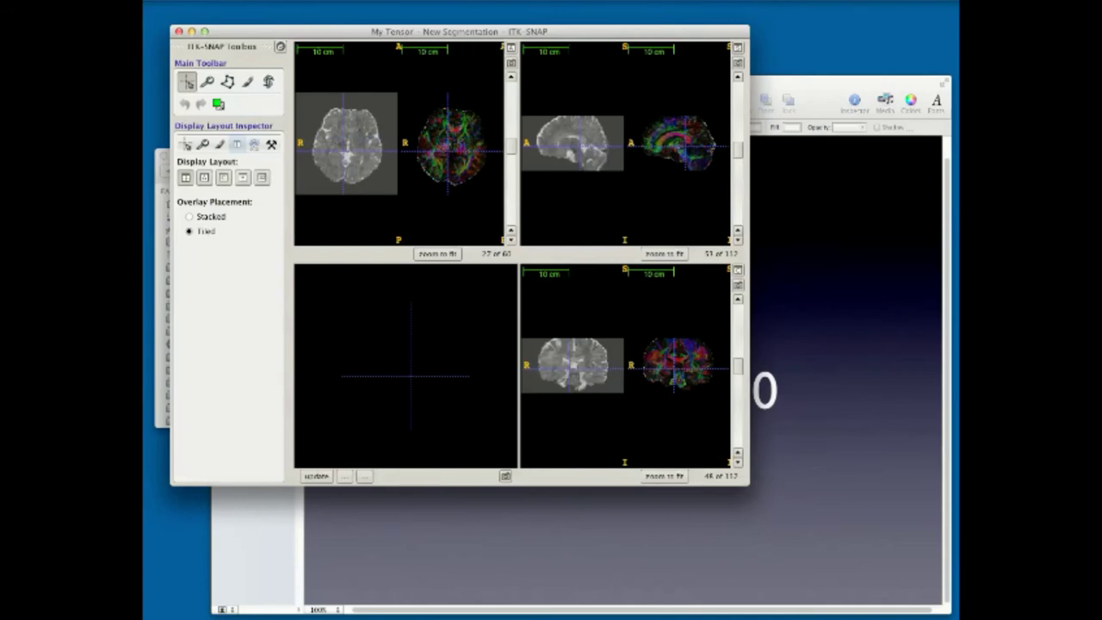
# Quit the tensor session and relaunch the itksnap-3.0.0-preview version of ITK-SNAP by searching the computer for itk
pyautogui.press('super+i')
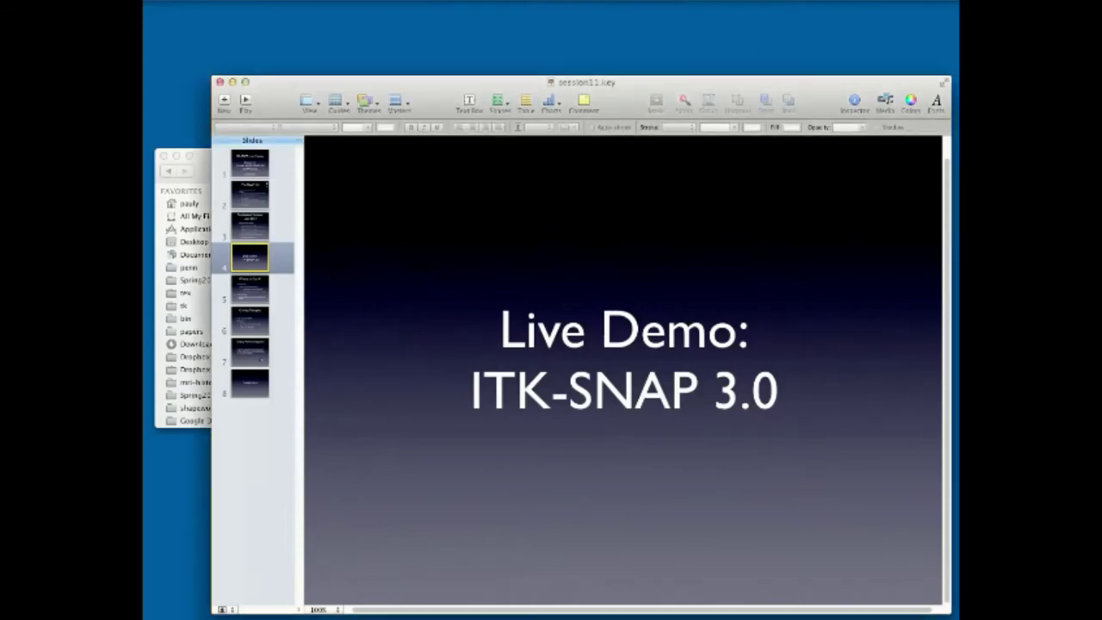
pyautogui.press('super+space')
pyautogui.write('itk')
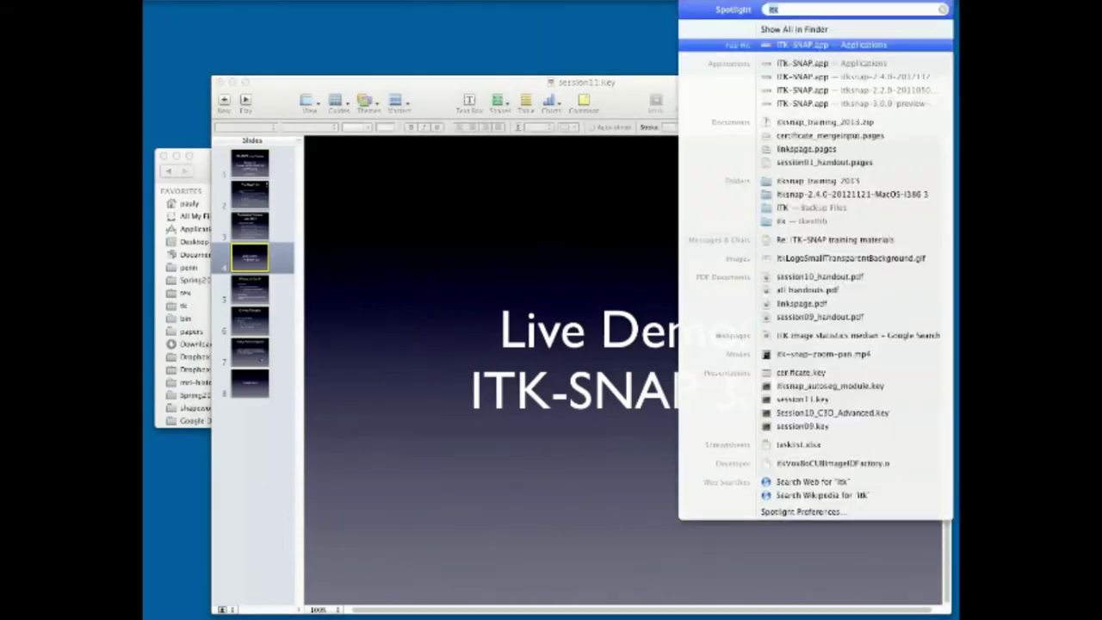
pyautogui.press('Down')
pyautogui.press('Down')
pyautogui.press('Down')
pyautogui.press('Down')
pyautogui.press('Return')
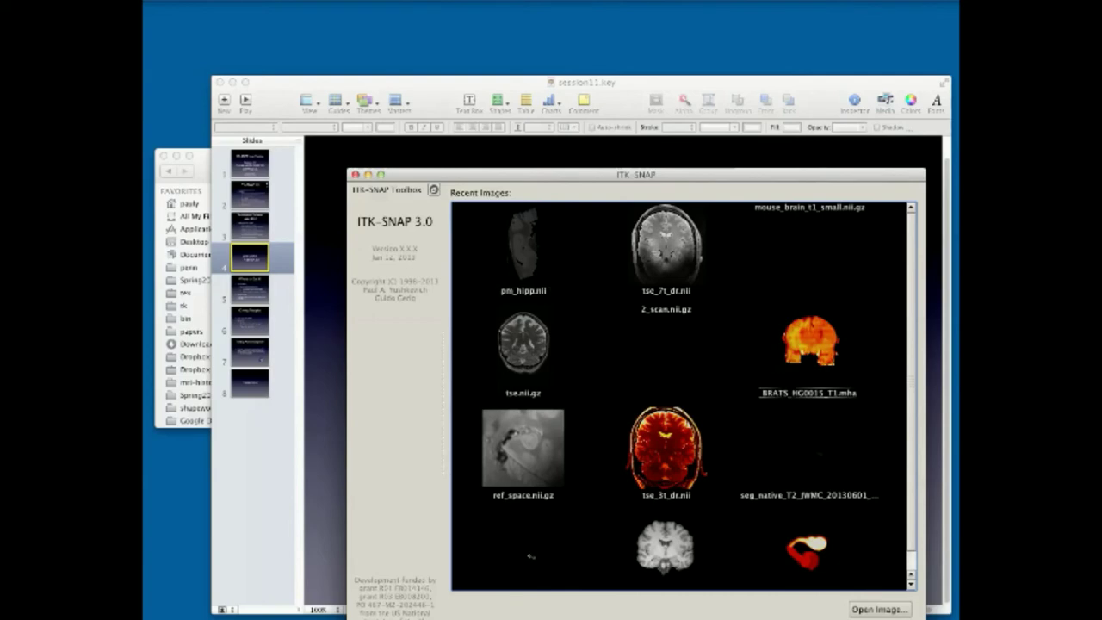
# Open the recent image BRATS_HG0015_T1.mha and browse through its axial slices
pyautogui.click(809, 344)
pyautogui.scroll(4, 809, 345)
pyautogui.scroll(-4, 809, 344)
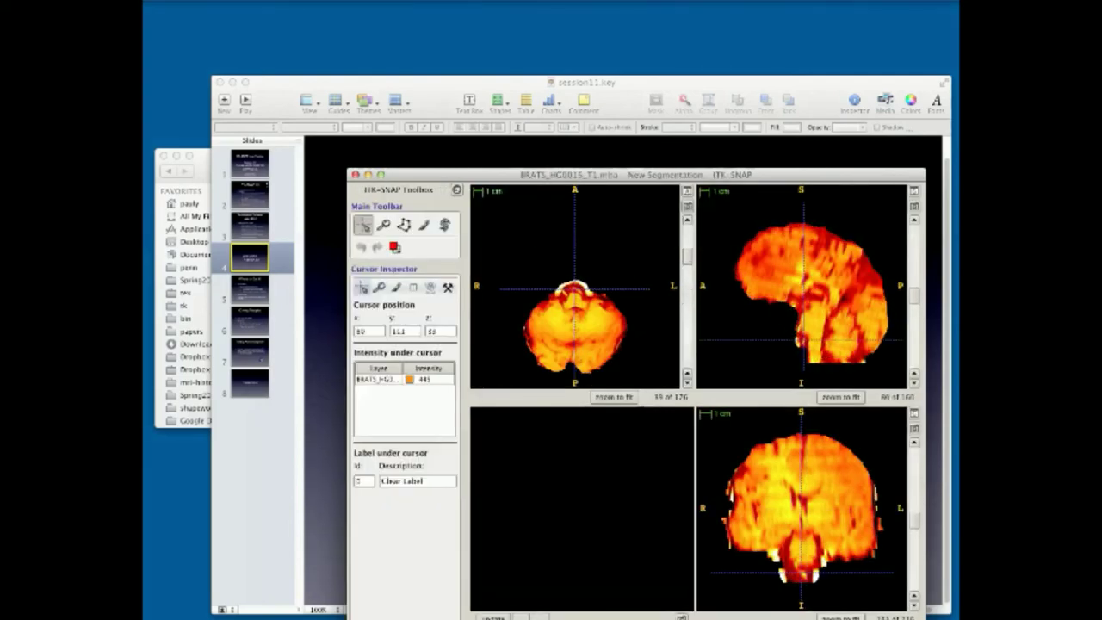
pyautogui.scroll(-5, 575, 288)
pyautogui.scroll(15, 575, 288)
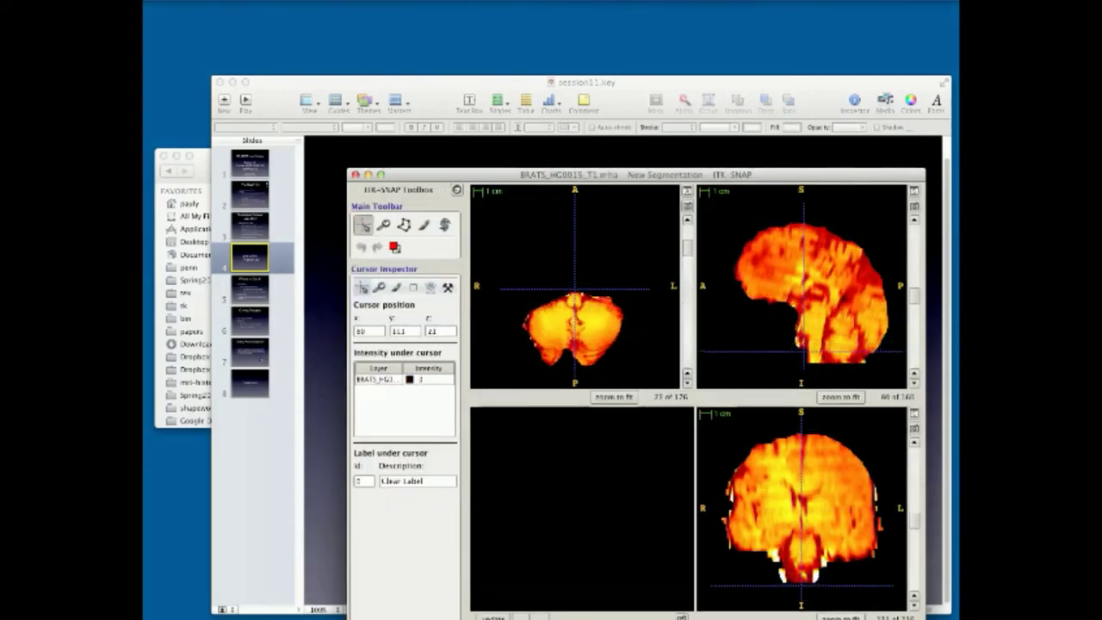
# Add the previously used BRATS_HG0015_T1C.mha as an overlay on the T1 image
pyautogui.click(377, 1)
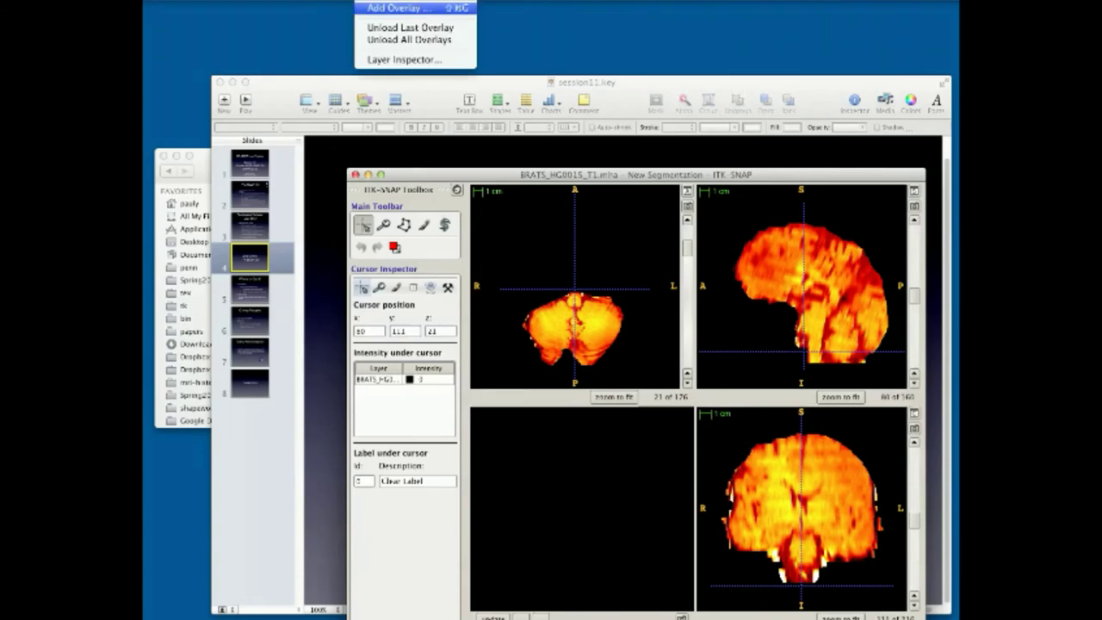
pyautogui.click(398, 7)
pyautogui.click(757, 351)
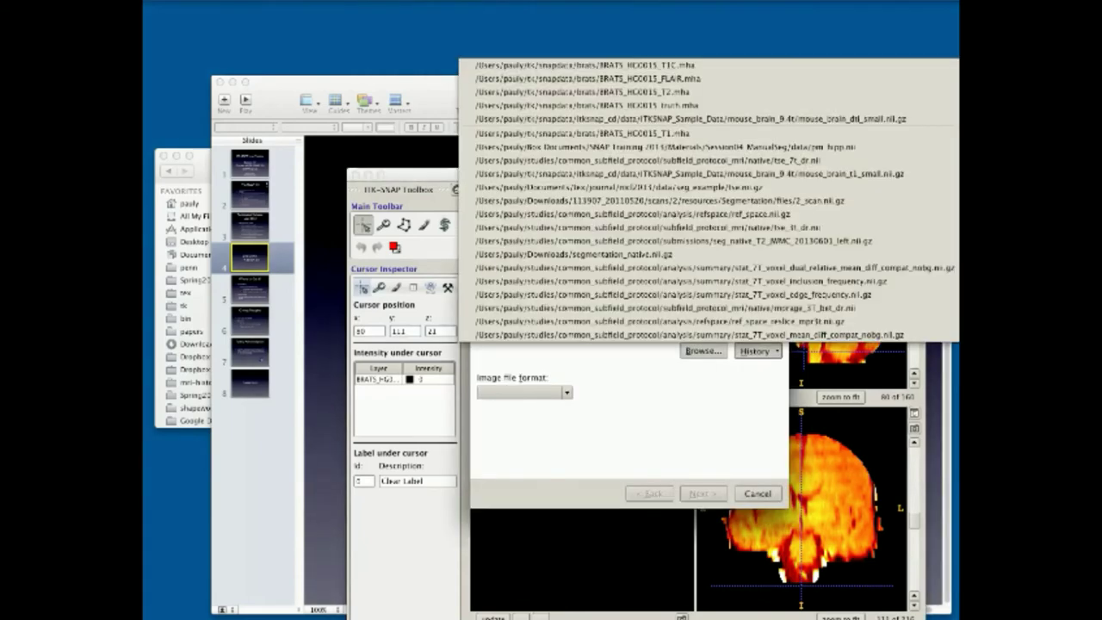
pyautogui.click(671, 65)
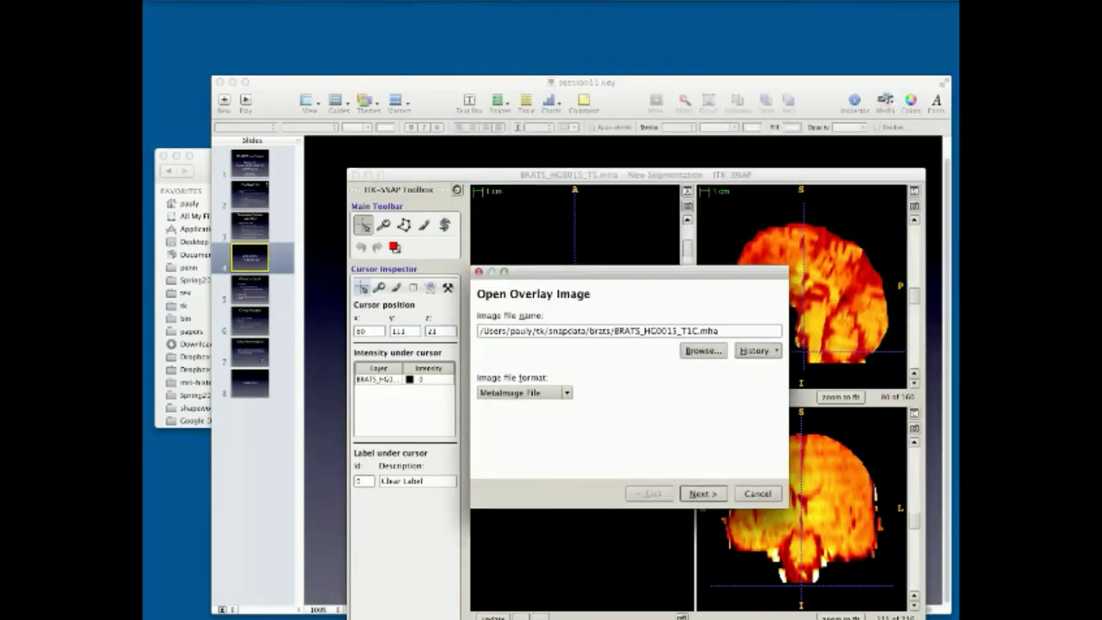
pyautogui.click(703, 493)
pyautogui.click(703, 493)
# Add the previously used BRATS_HG0015_FLAIR.mha as a second overlay on the T1 image
pyautogui.click(375, 0)
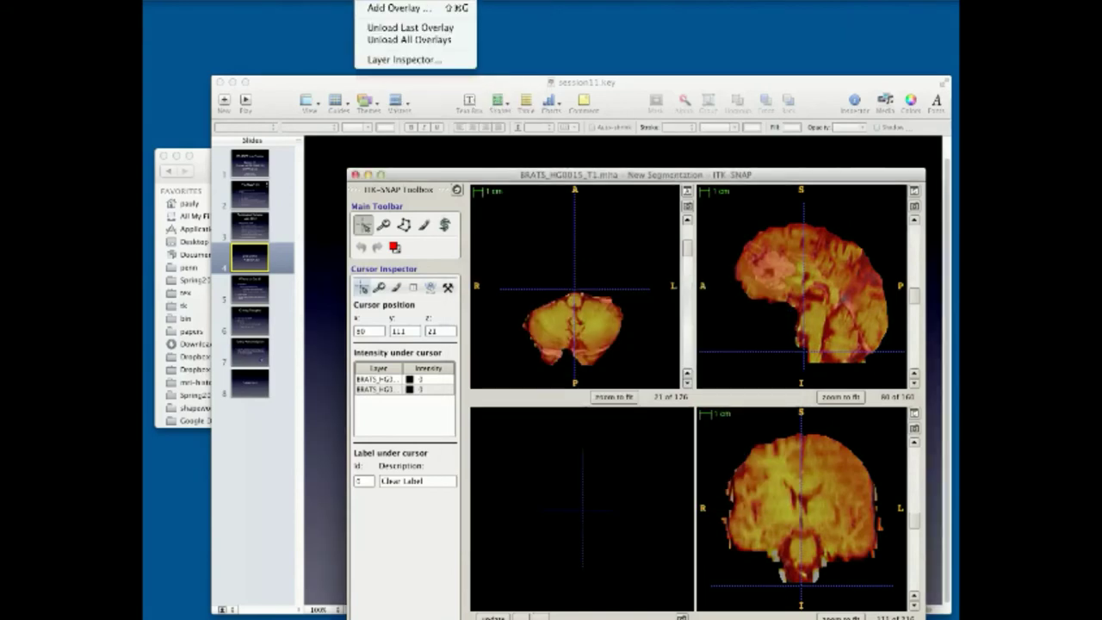
pyautogui.click(398, 7)
pyautogui.click(757, 351)
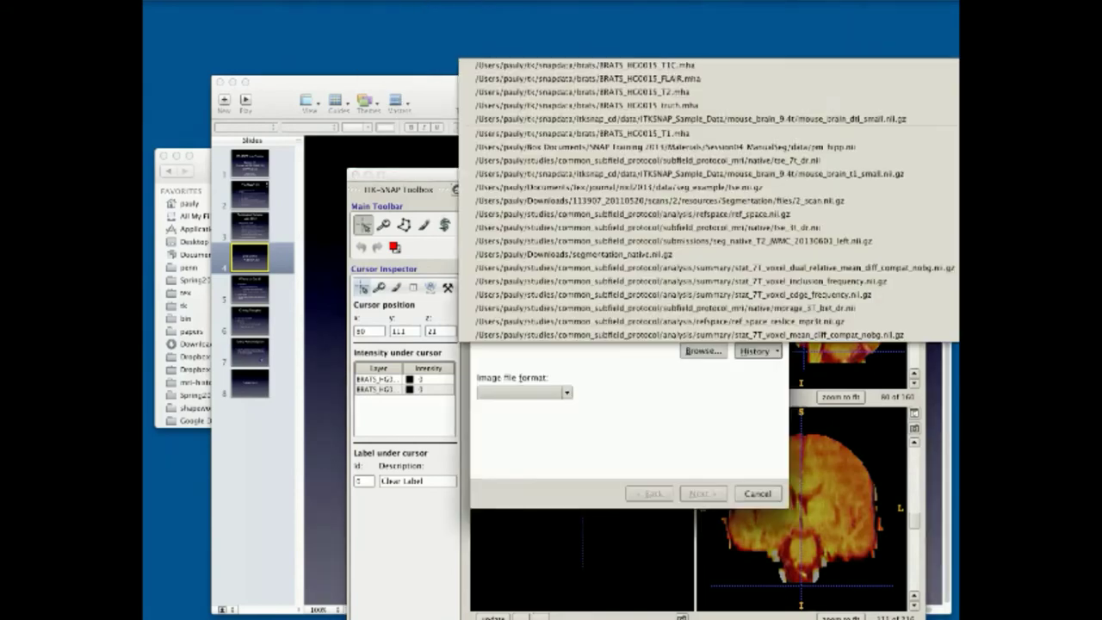
pyautogui.press('Up')
pyautogui.press('Return')
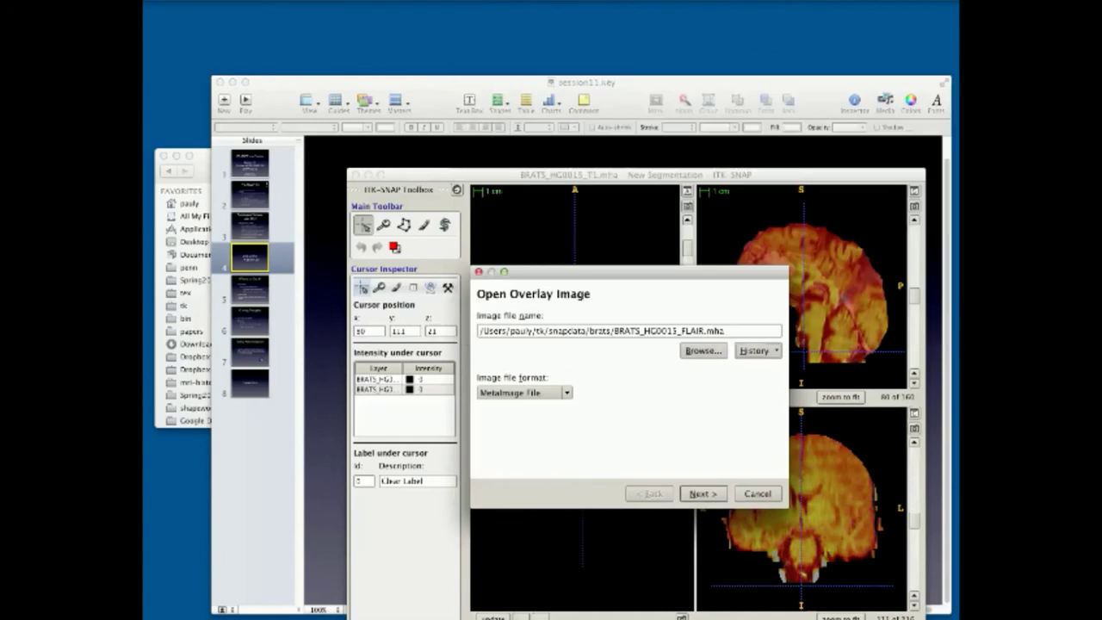
pyautogui.click(703, 493)
pyautogui.click(703, 493)
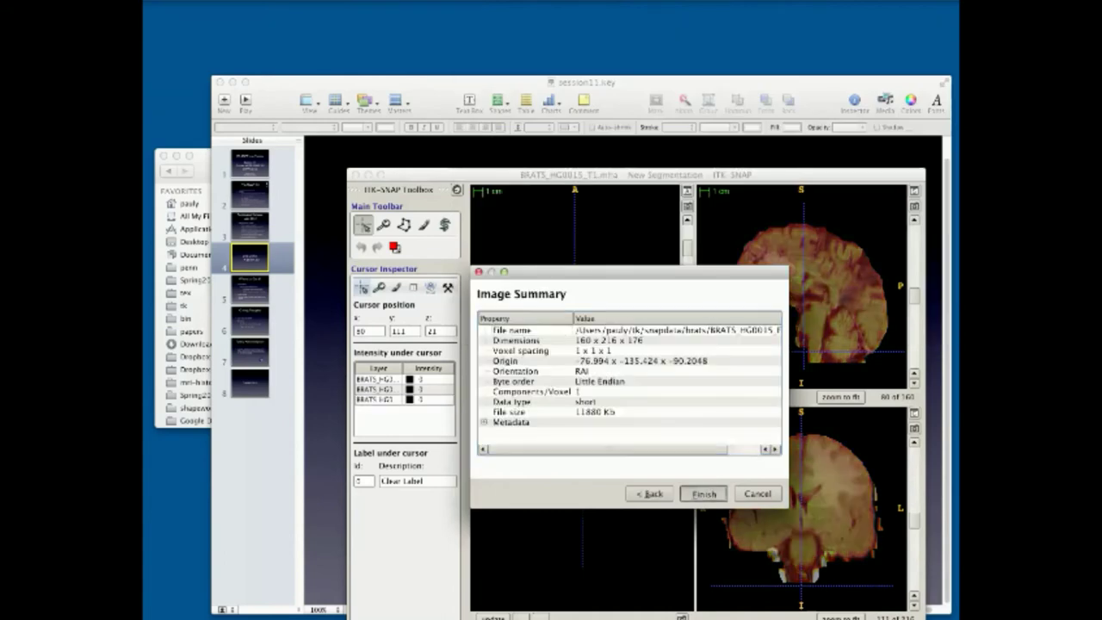
# Add the previously used BRATS_HG0015_T2.mha as a third overlay and switch the overlay placement to Tiled
pyautogui.click(375, 1)
pyautogui.click(396, 7)
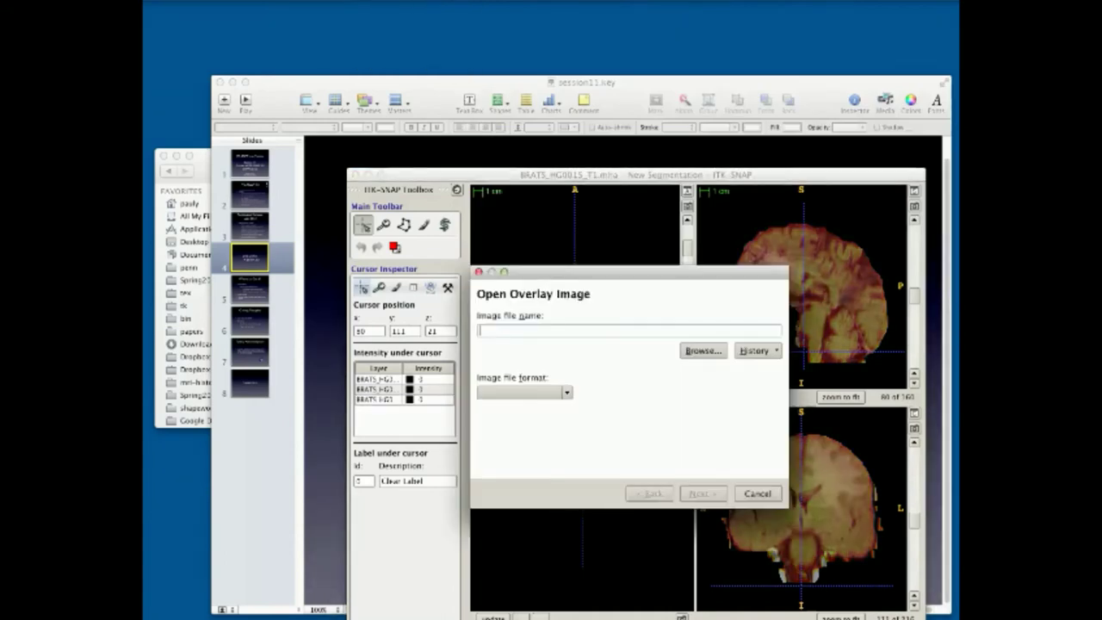
pyautogui.click(757, 350)
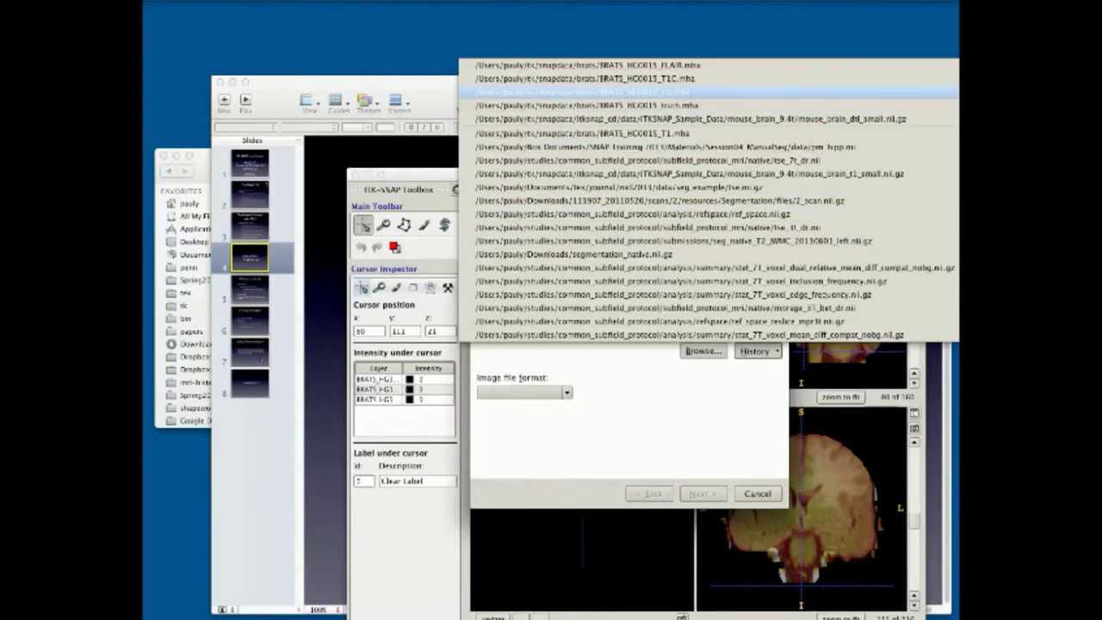
pyautogui.click(672, 92)
pyautogui.press('Return')
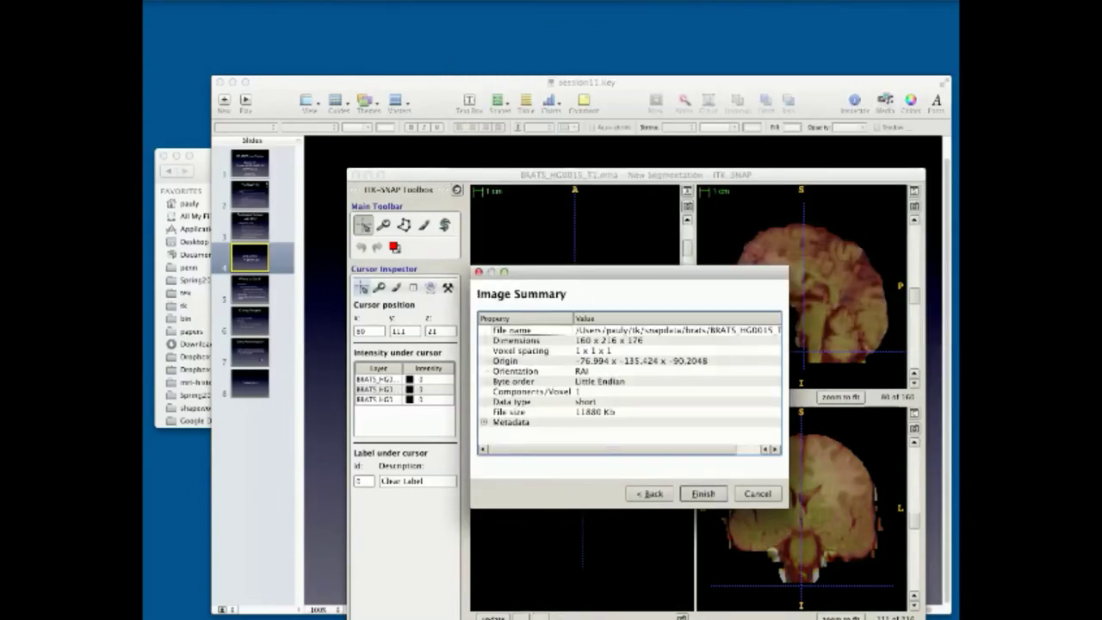
pyautogui.press('Return')
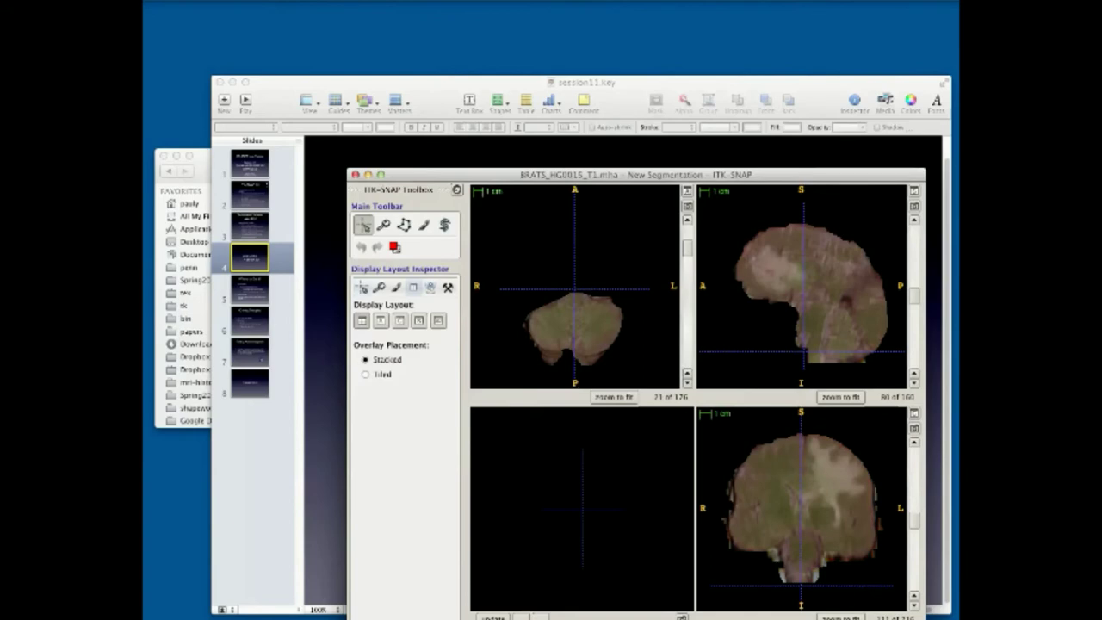
pyautogui.click(365, 374)
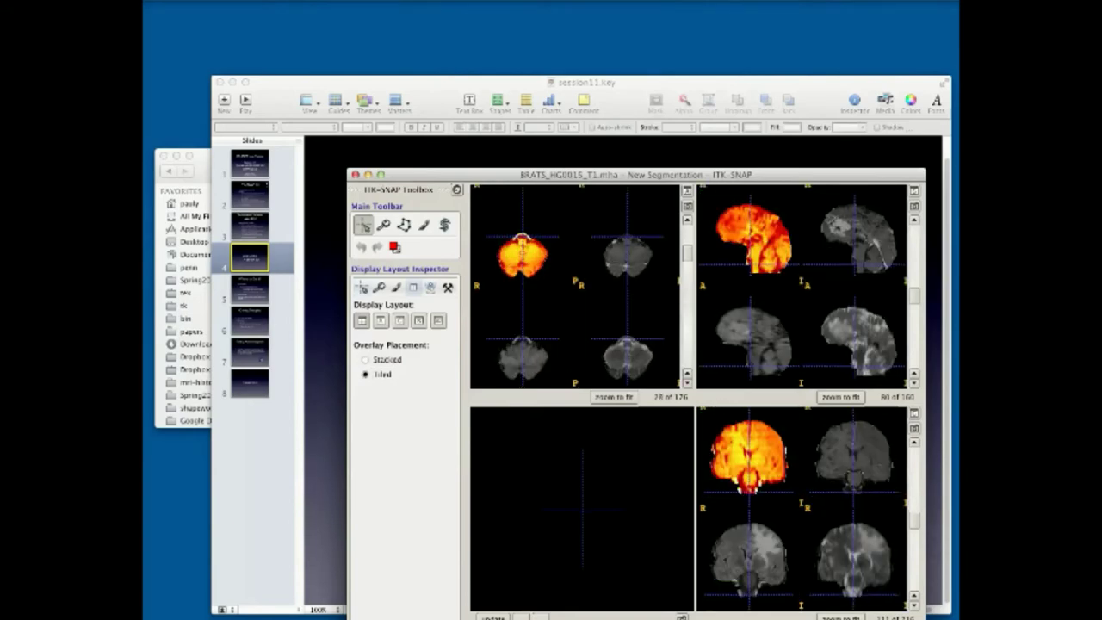
pyautogui.scroll(-10, 575, 286)
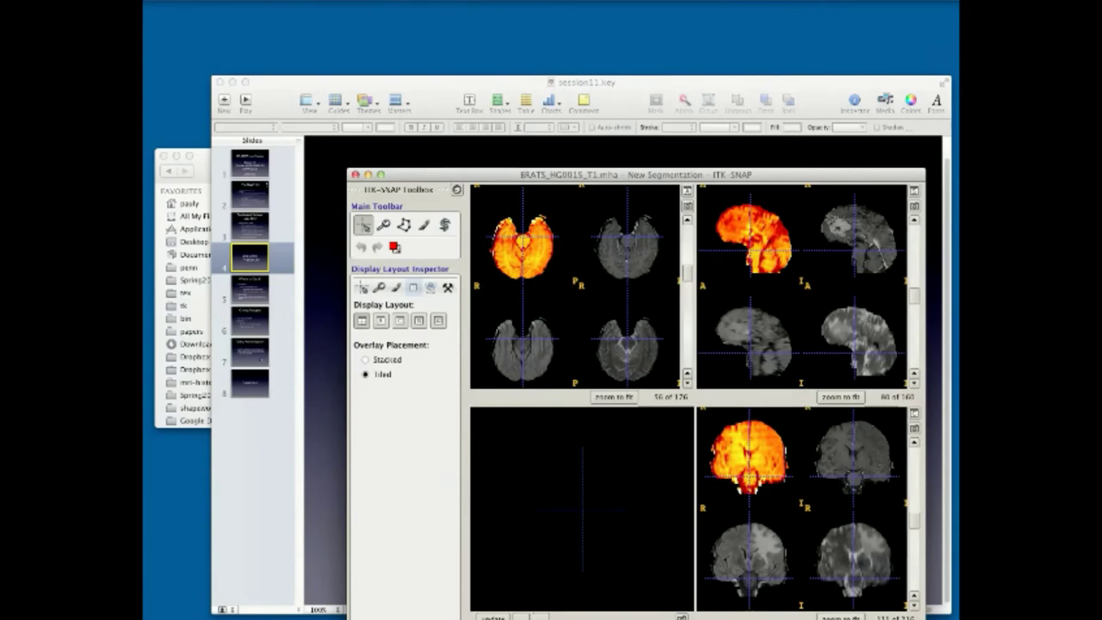
# Set the colormap of BRATS_HG0015_T1.mha to Grayscale in the Layer Inspector and check its contrast settings
pyautogui.press('super+l')
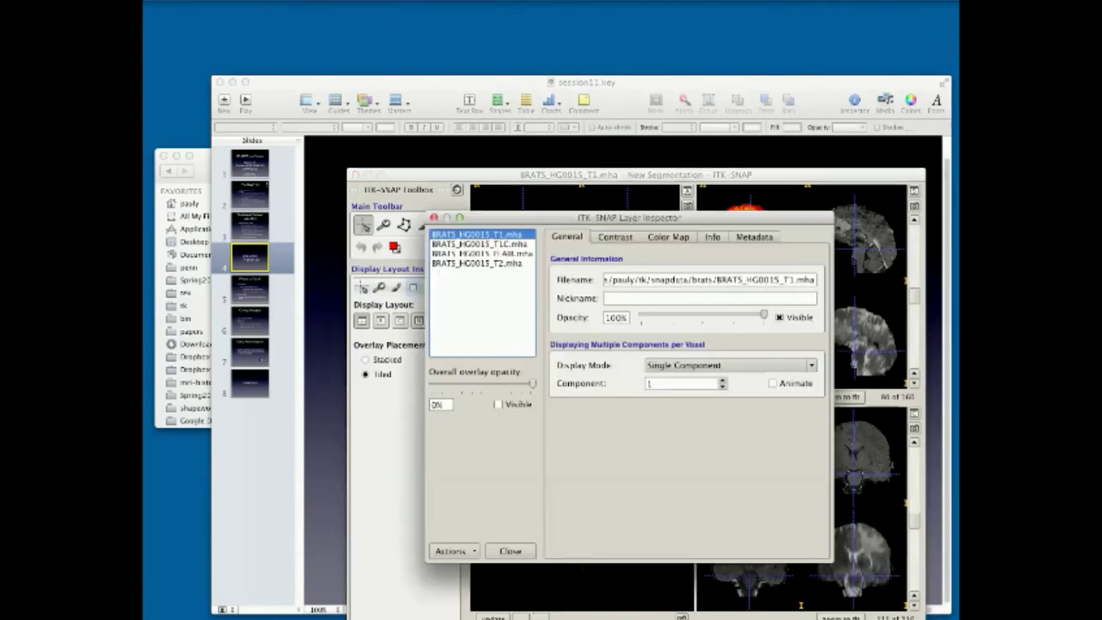
pyautogui.click(667, 237)
pyautogui.click(663, 291)
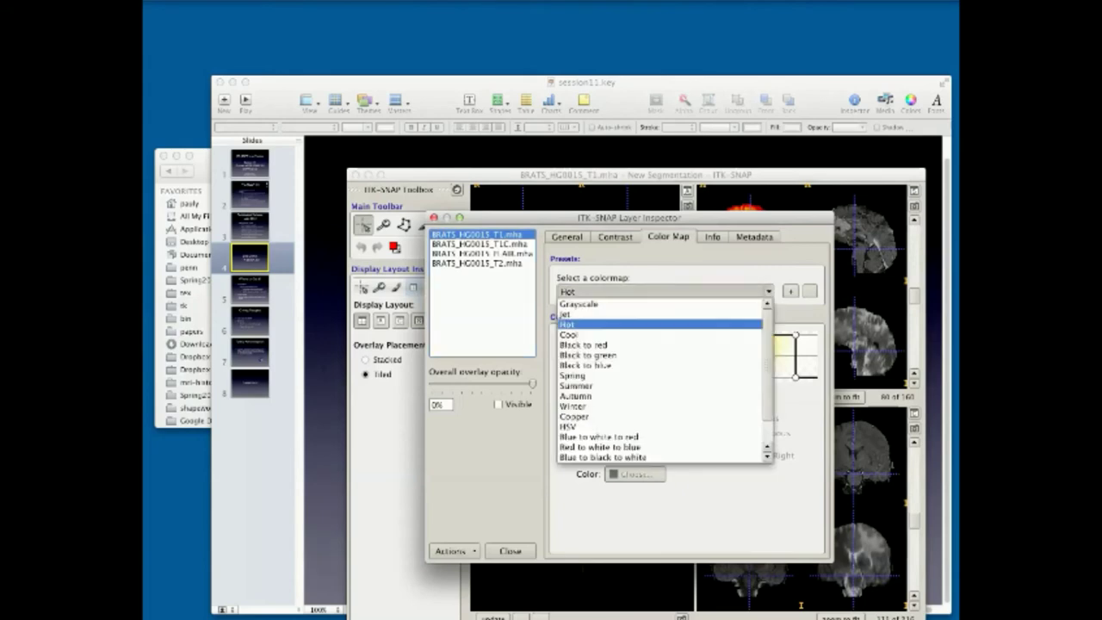
pyautogui.click(659, 303)
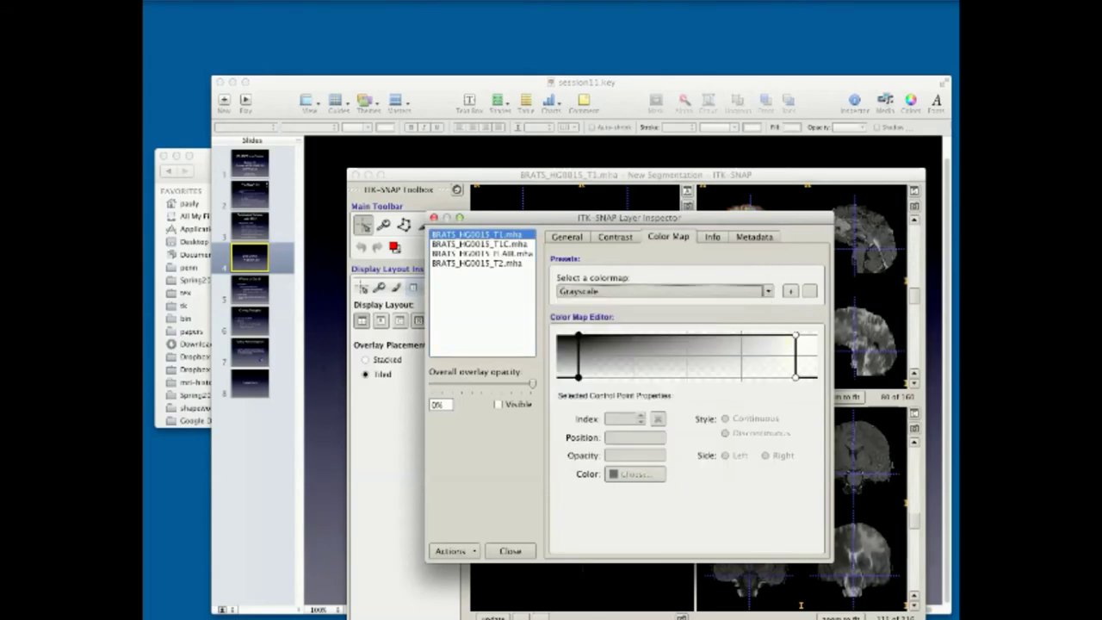
pyautogui.click(615, 237)
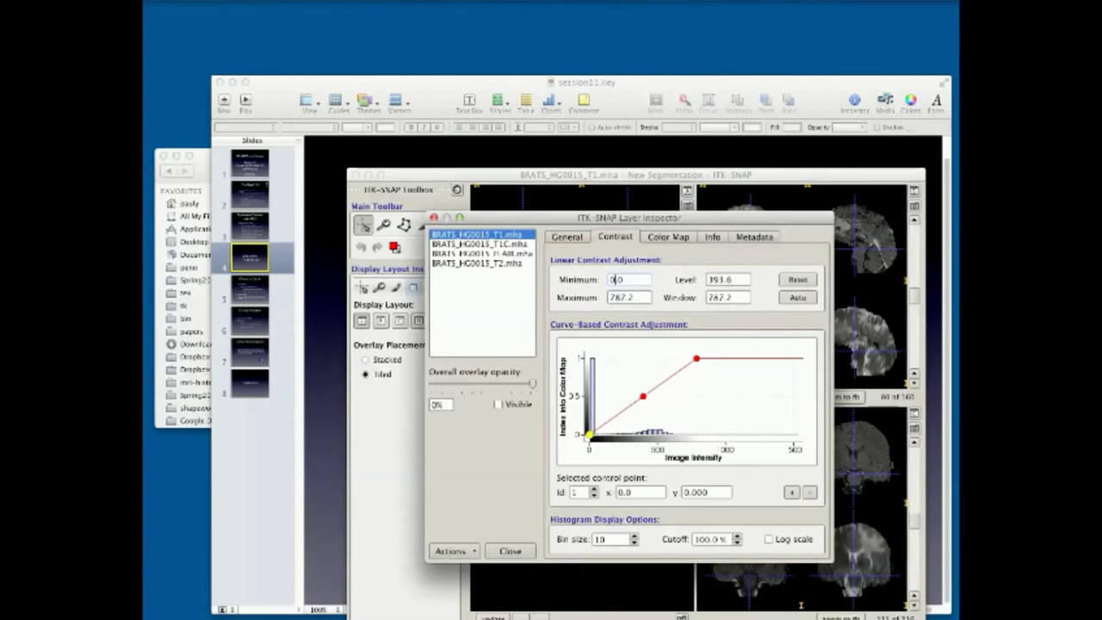
pyautogui.click(511, 550)
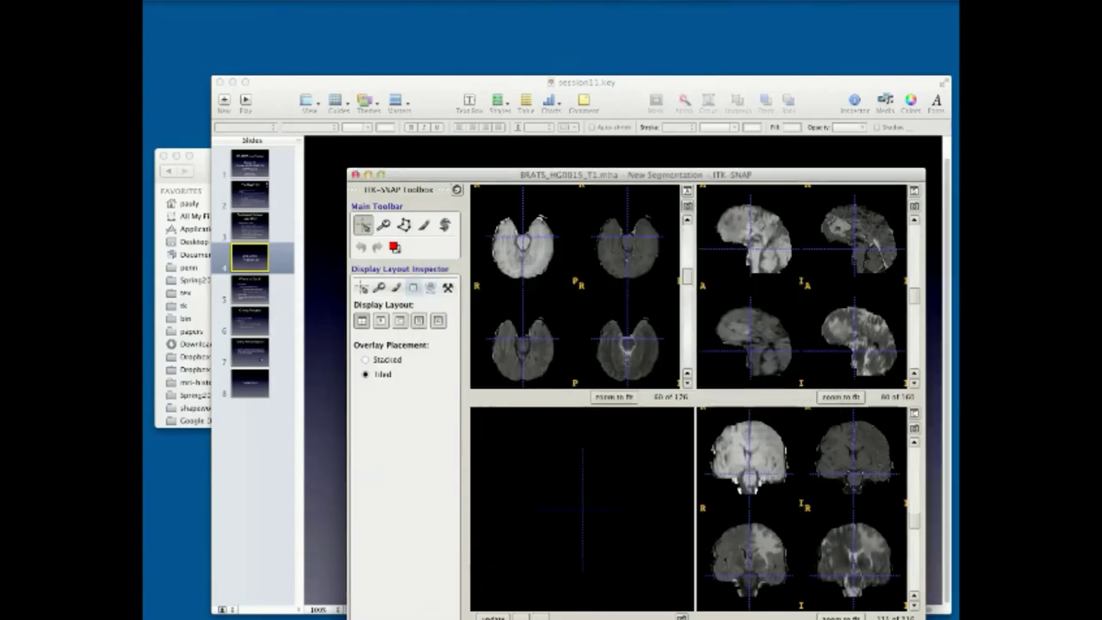
# Start 3D active contour segmentation on the default region of interest and browse the slices of the cropped T1 image
pyautogui.click(444, 224)
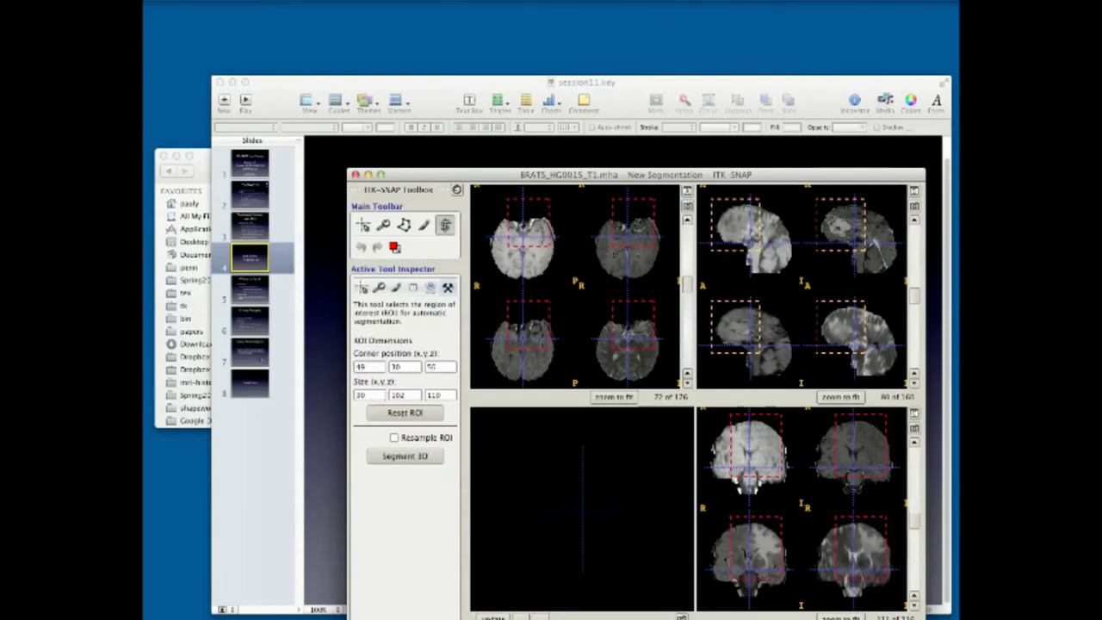
pyautogui.scroll(-3, 801, 287)
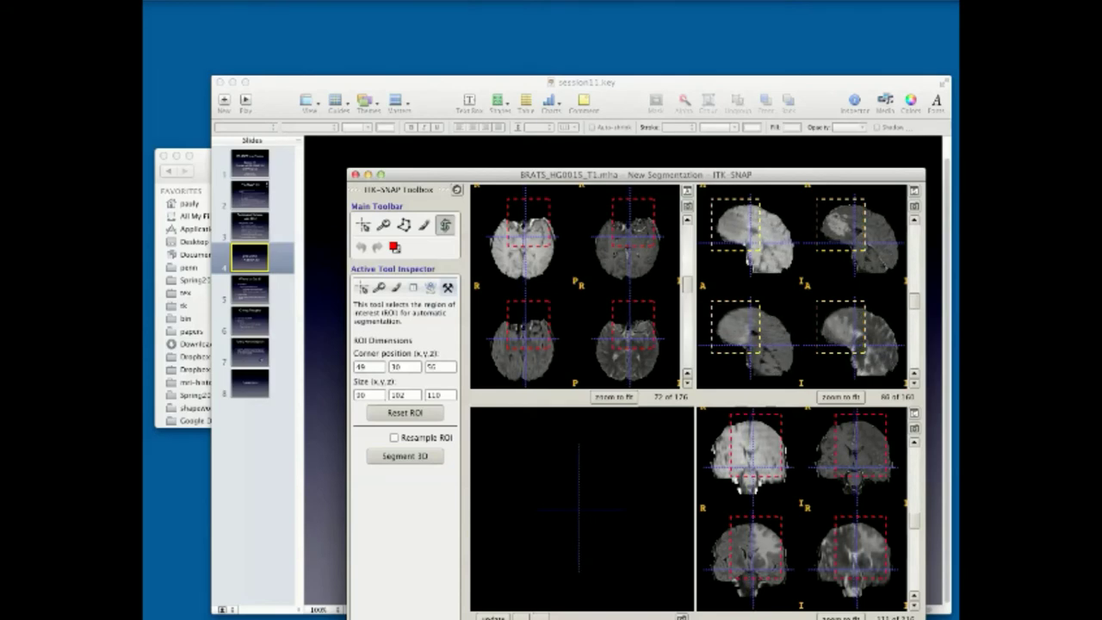
pyautogui.scroll(-2, 800, 283)
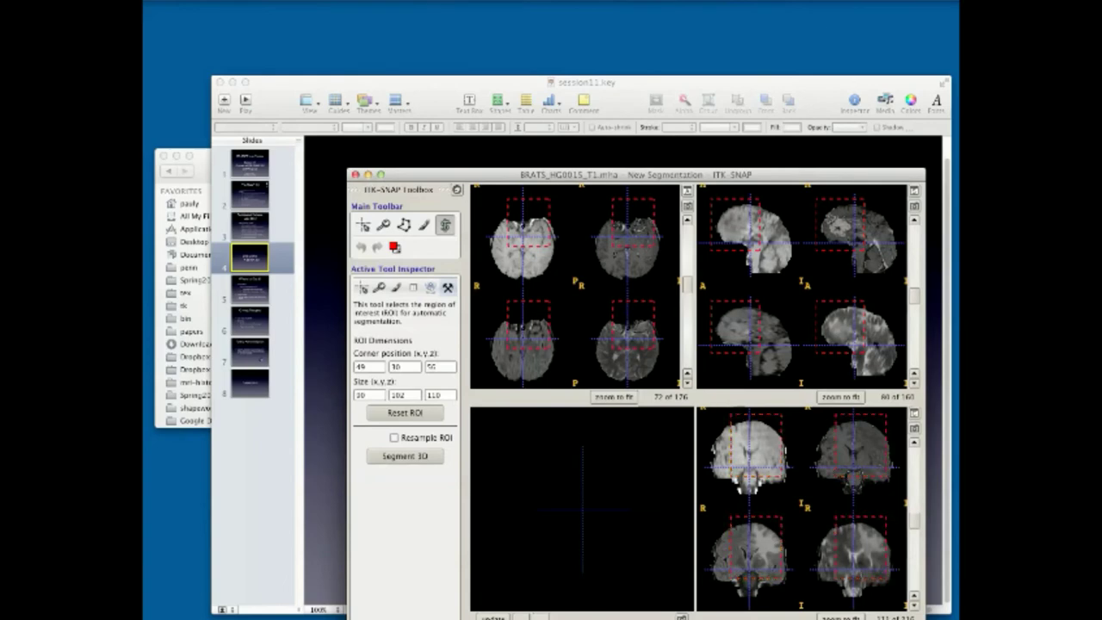
pyautogui.click(404, 456)
pyautogui.scroll(8, 565, 285)
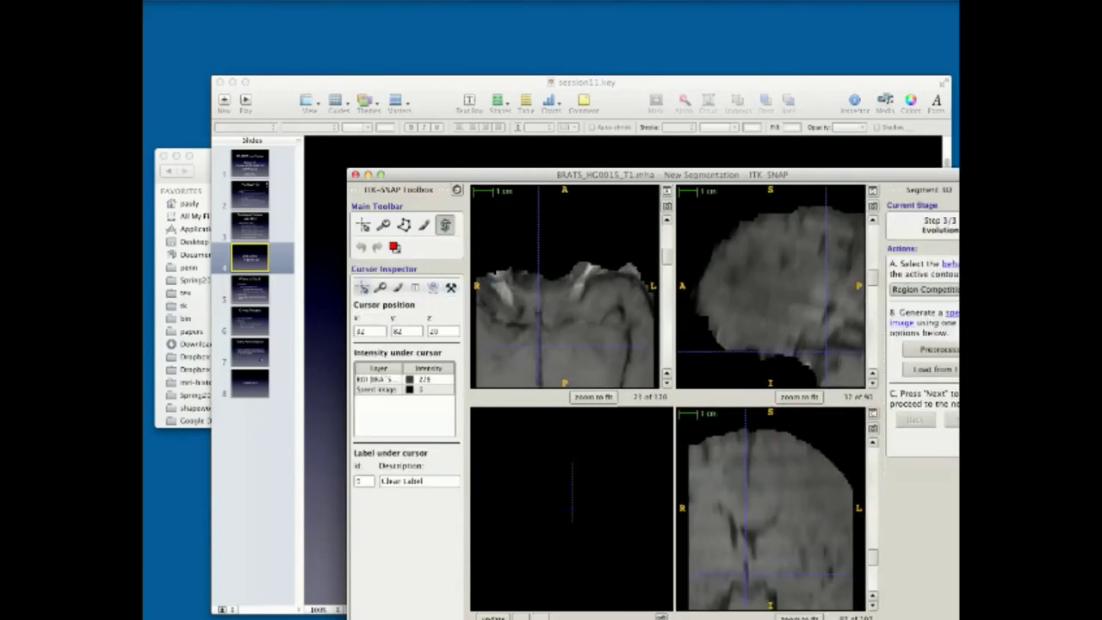
pyautogui.scroll(13, 565, 286)
pyautogui.scroll(13, 770, 285)
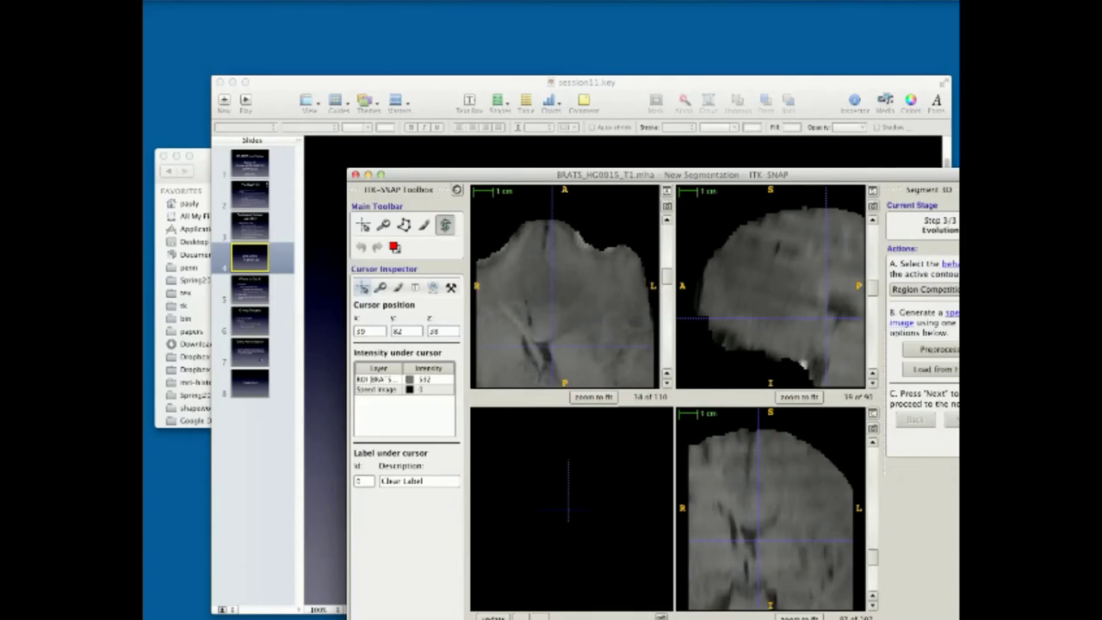
pyautogui.scroll(2, 770, 288)
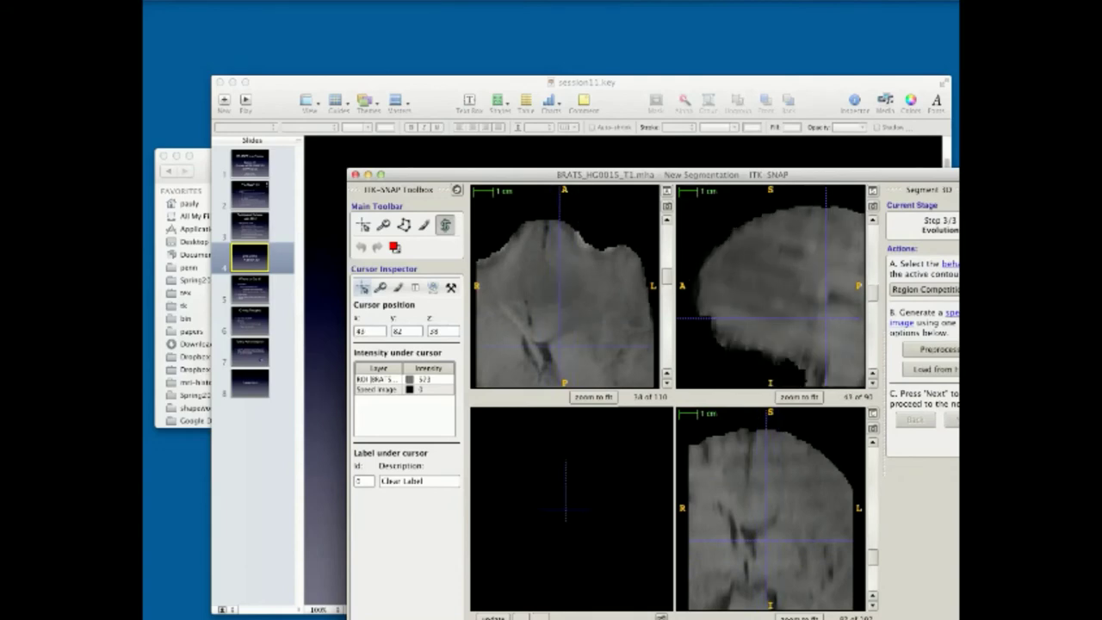
pyautogui.moveTo(766, 175); pyautogui.dragTo(649, 120)
pyautogui.scroll(10, 654, 232)
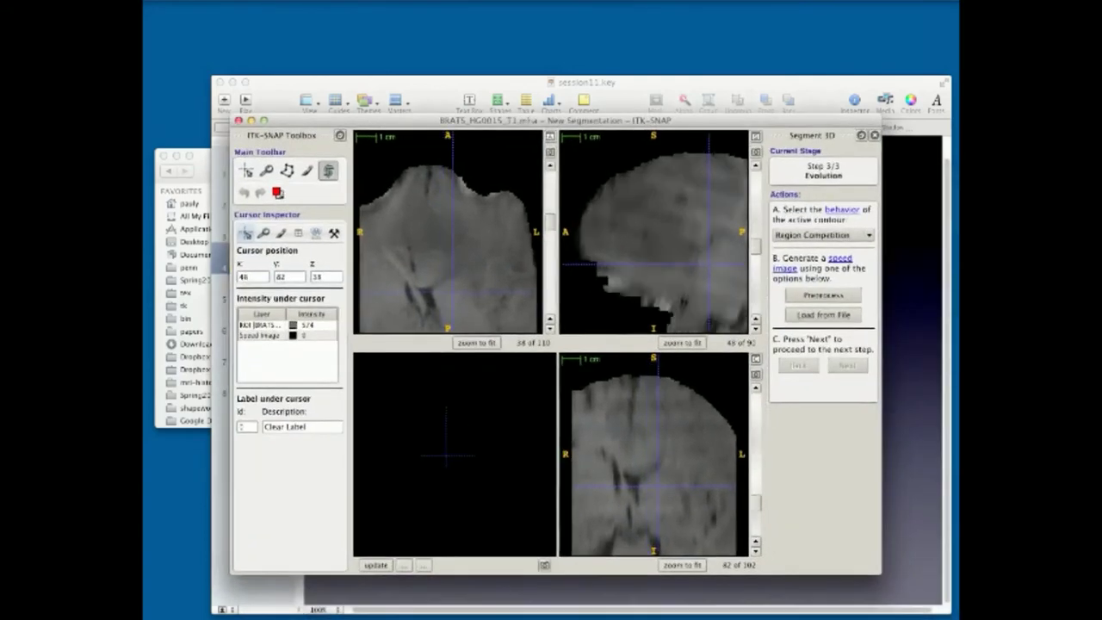
pyautogui.scroll(-5, 654, 233)
# Examine the Clustering and Thresholding options for generating the speed image, and close the preprocessing dialog without applying anything
pyautogui.click(823, 294)
pyautogui.click(487, 186)
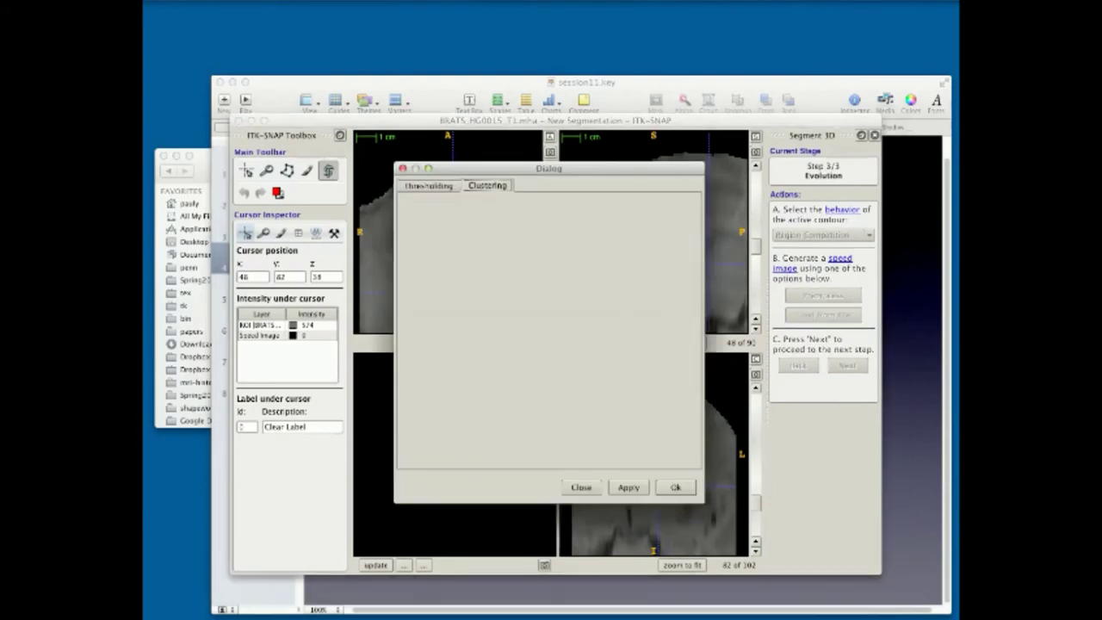
pyautogui.click(428, 186)
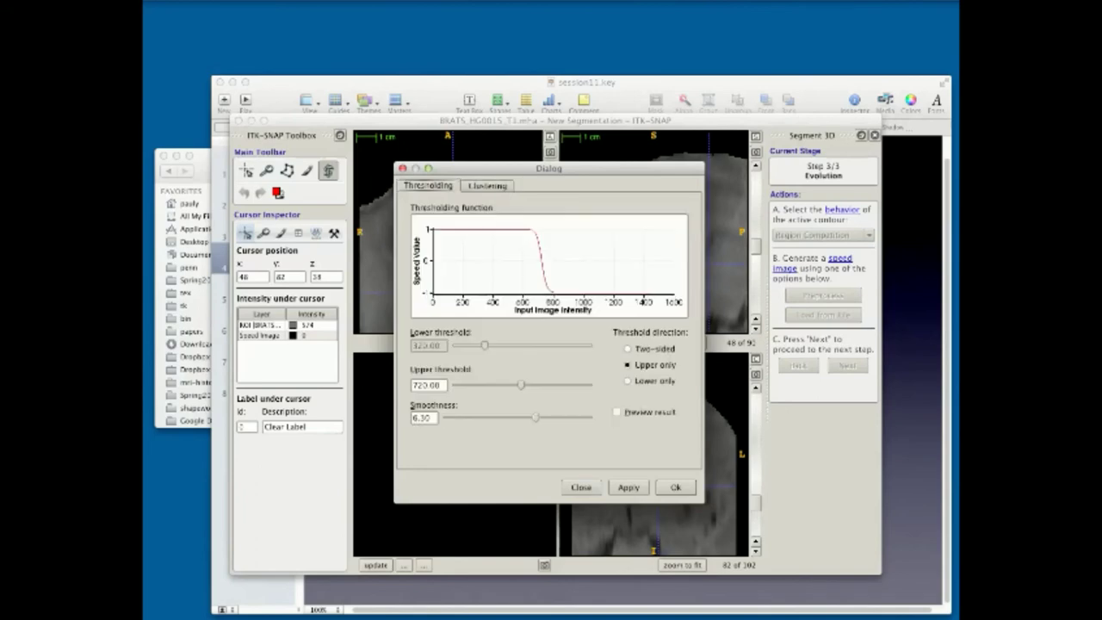
pyautogui.click(402, 169)
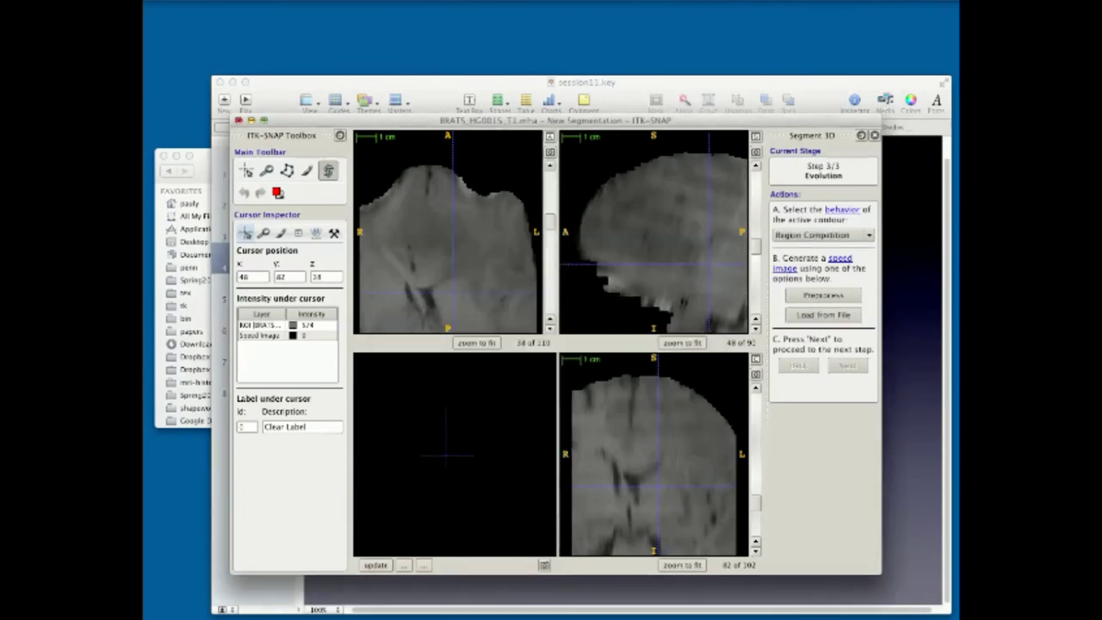
# Quit the current ITK-SNAP session and launch the InsightSNAP build from the tk/qtsnap/xc64dbg folder in Finder
pyautogui.click(194, 1)
pyautogui.click(225, 73)
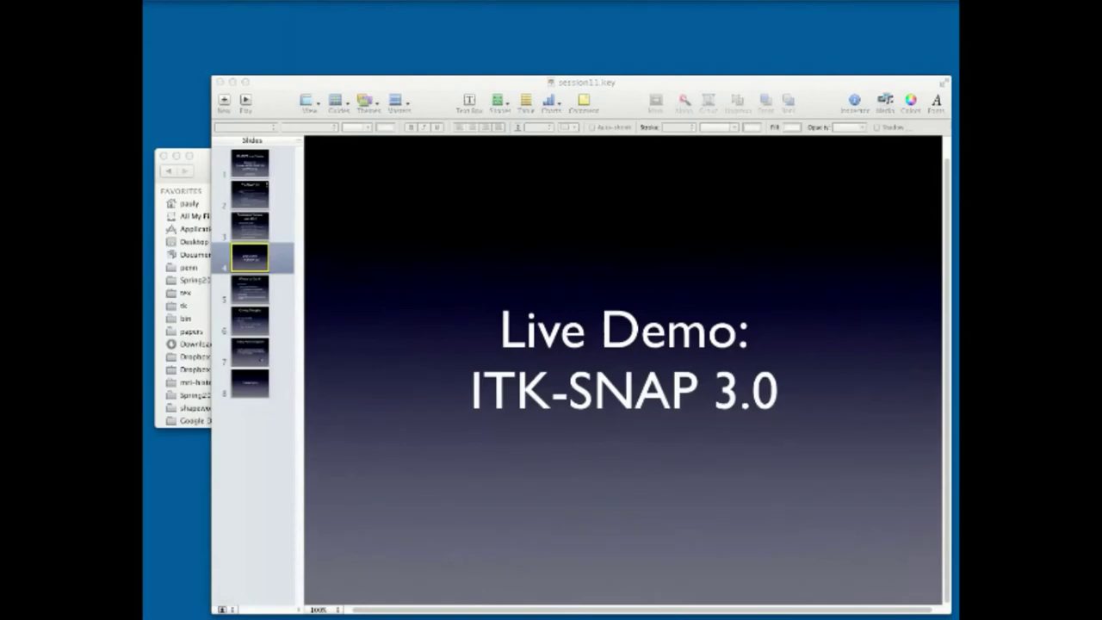
pyautogui.press('super+Tab')
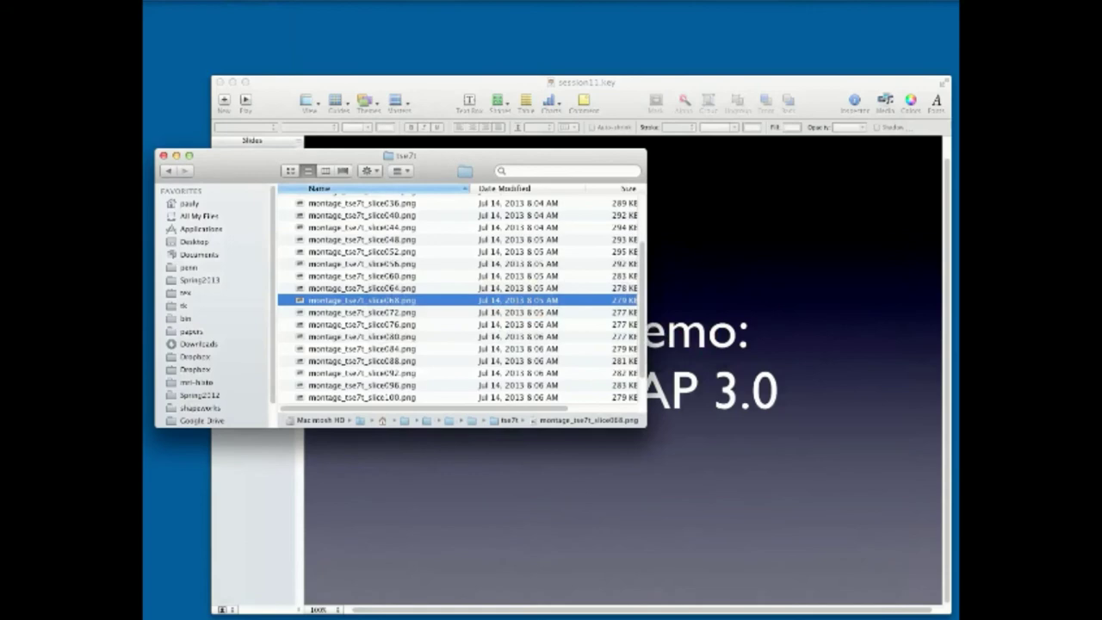
pyautogui.click(184, 306)
pyautogui.scroll(-5, 340, 297)
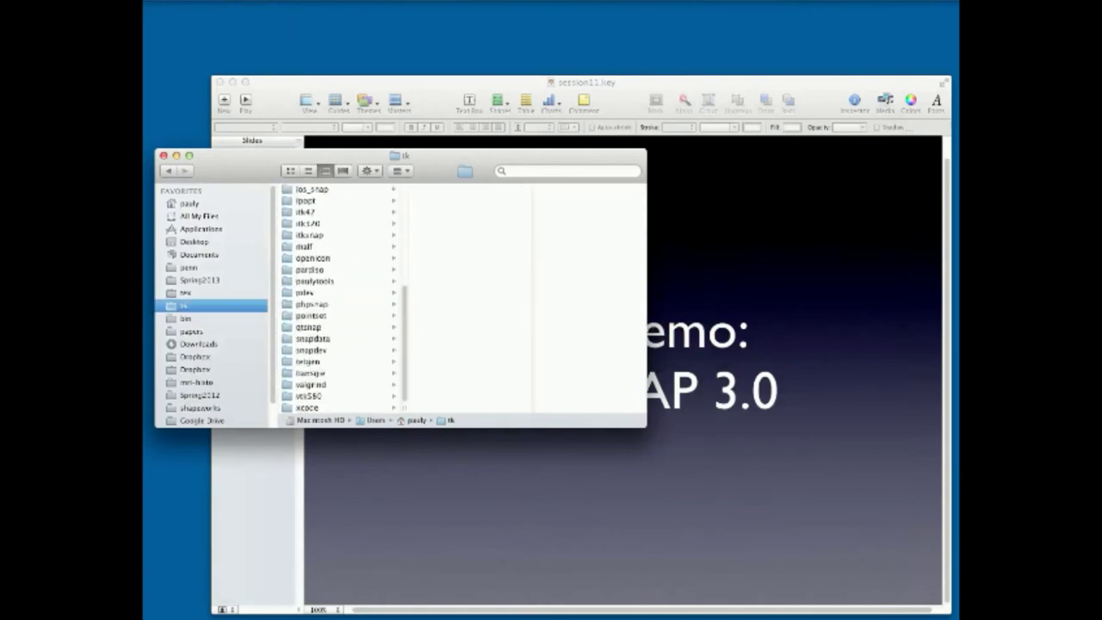
pyautogui.click(309, 327)
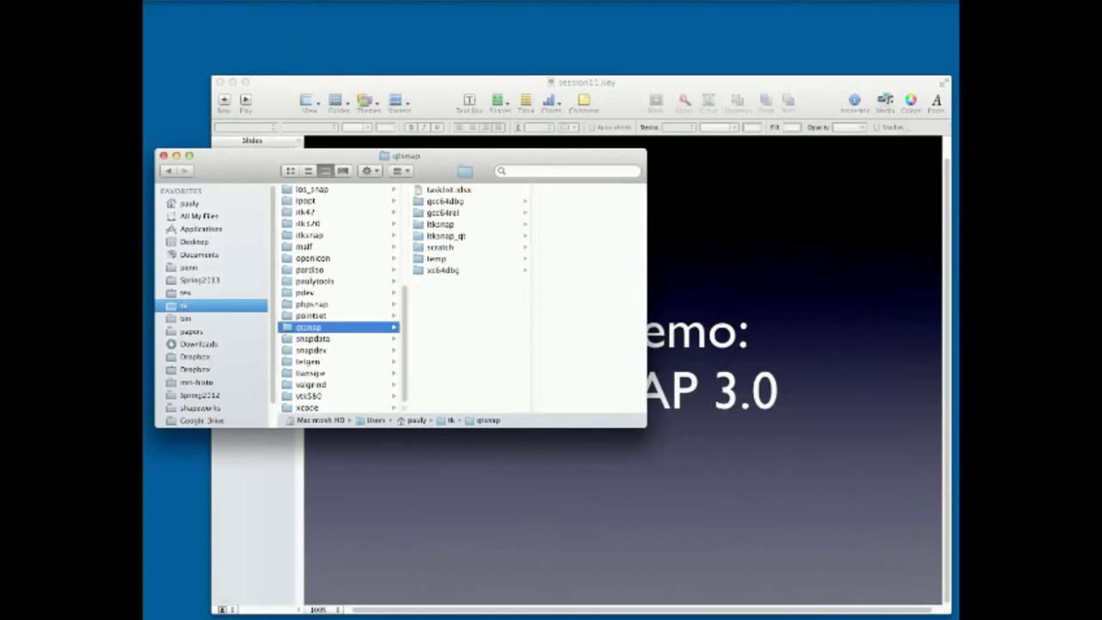
pyautogui.click(444, 270)
pyautogui.scroll(-5, 577, 293)
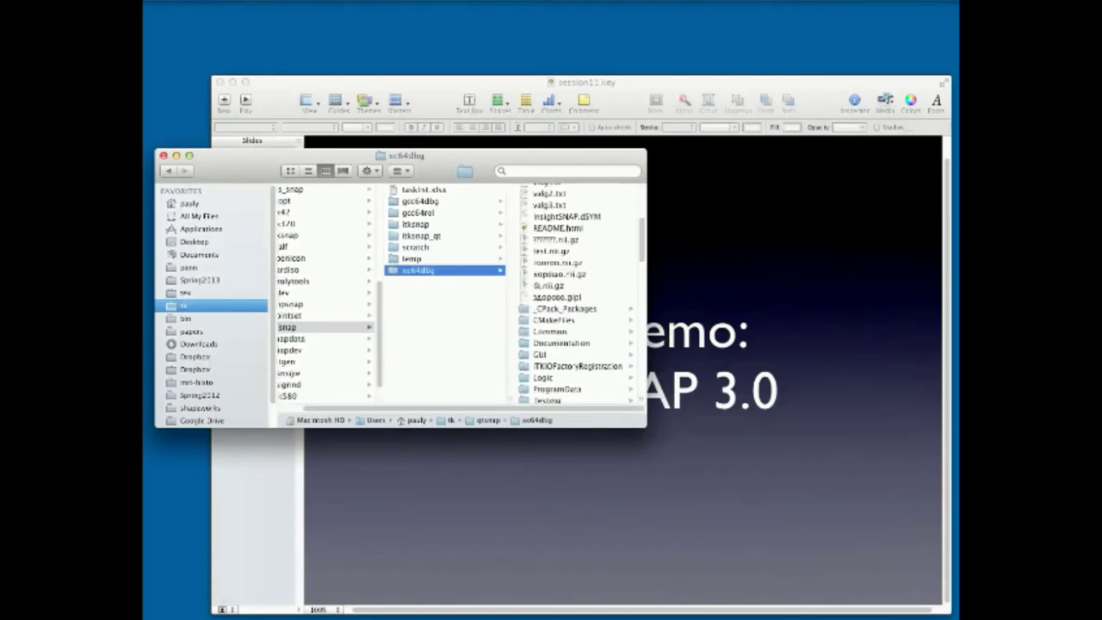
pyautogui.scroll(5, 577, 293)
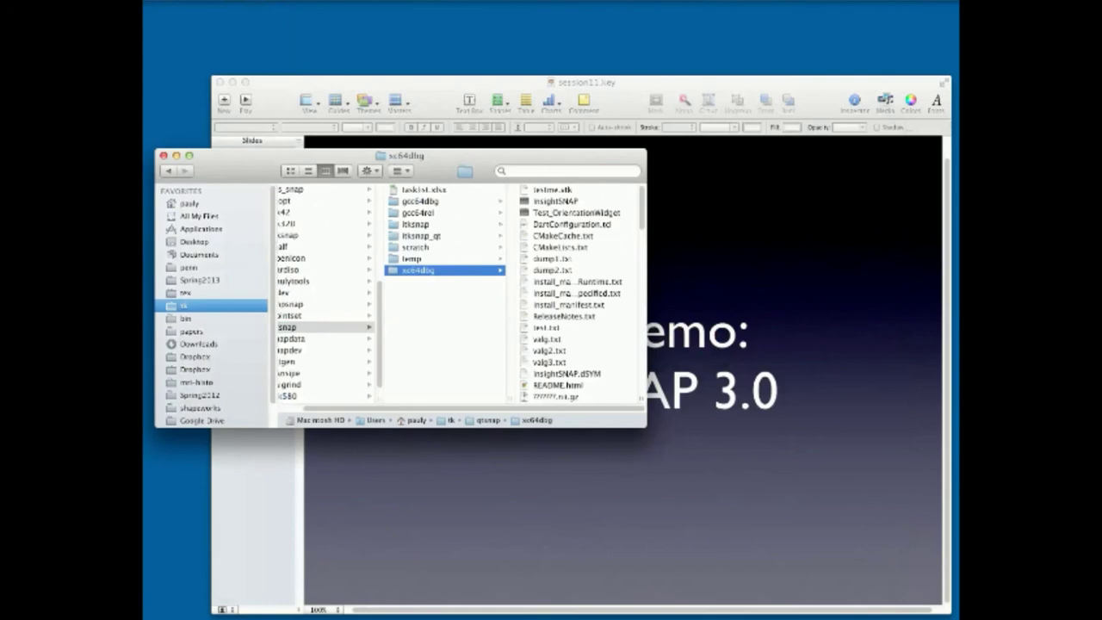
pyautogui.doubleClick(555, 202)
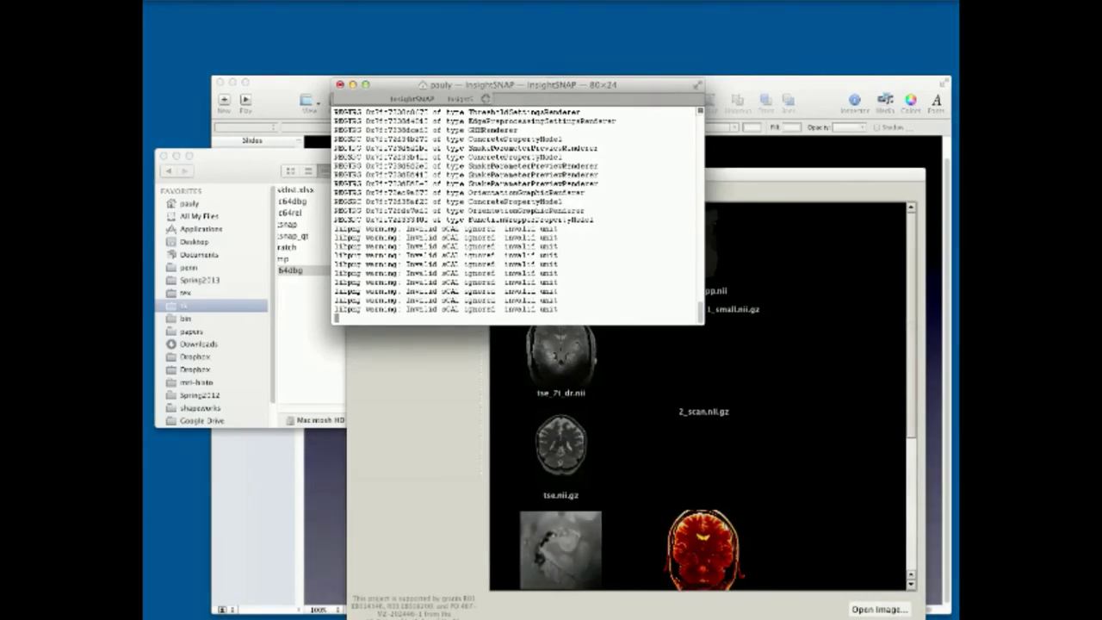
# Minimize the terminal window and open the recent image BRATS_HG0015_T1.mha, placing the cursor near the brain's midline
pyautogui.moveTo(516, 86); pyautogui.dragTo(467, 92)
pyautogui.click(304, 92)
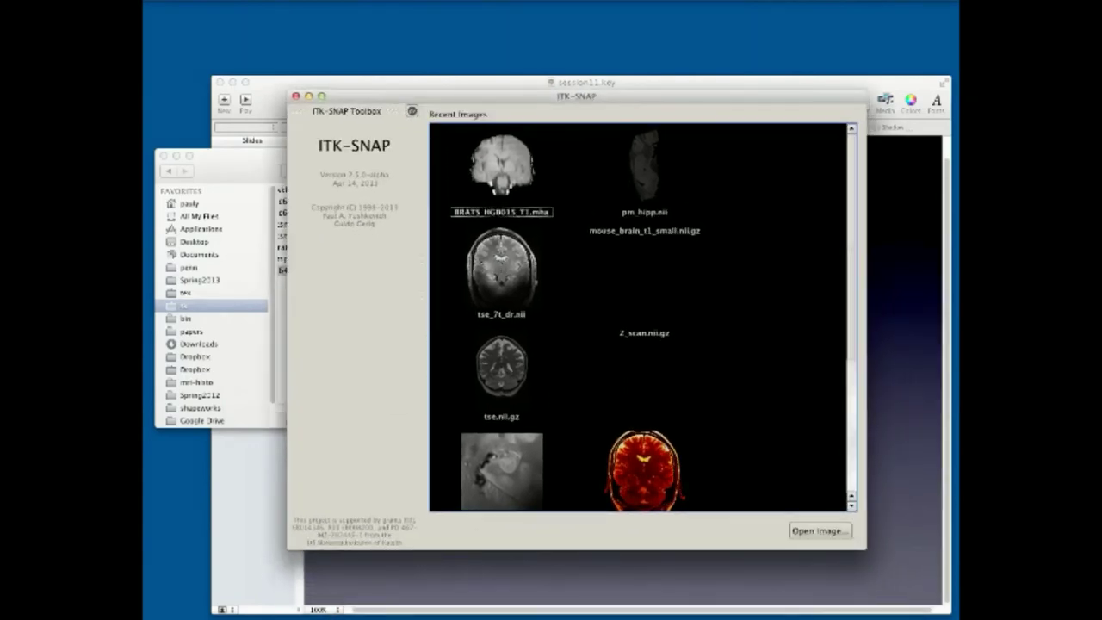
pyautogui.press('Return')
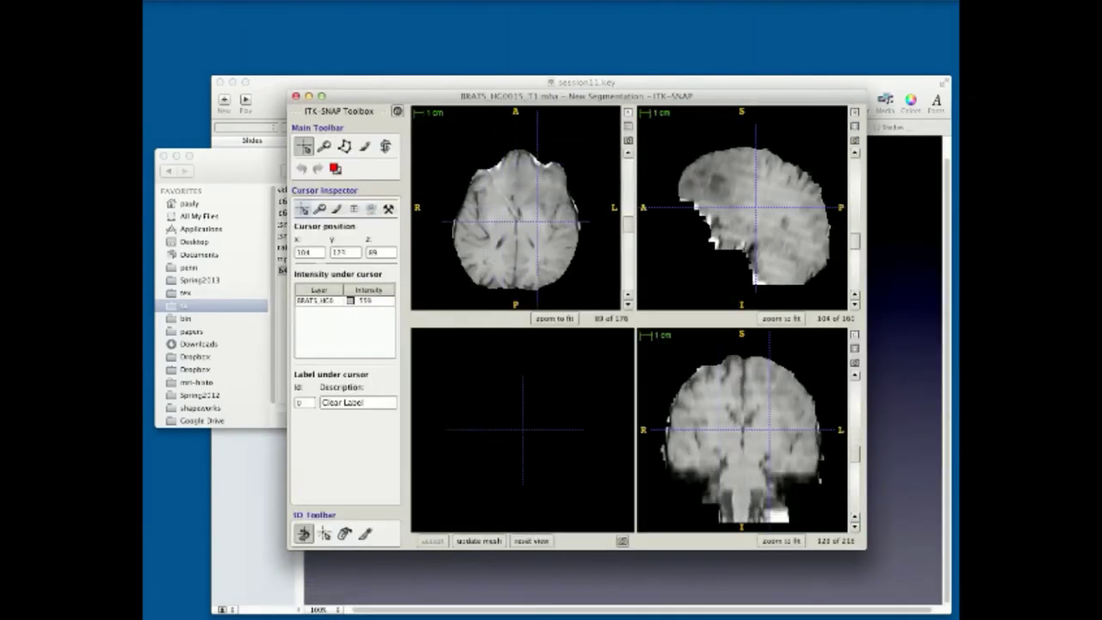
pyautogui.moveTo(537, 221); pyautogui.dragTo(514, 226)
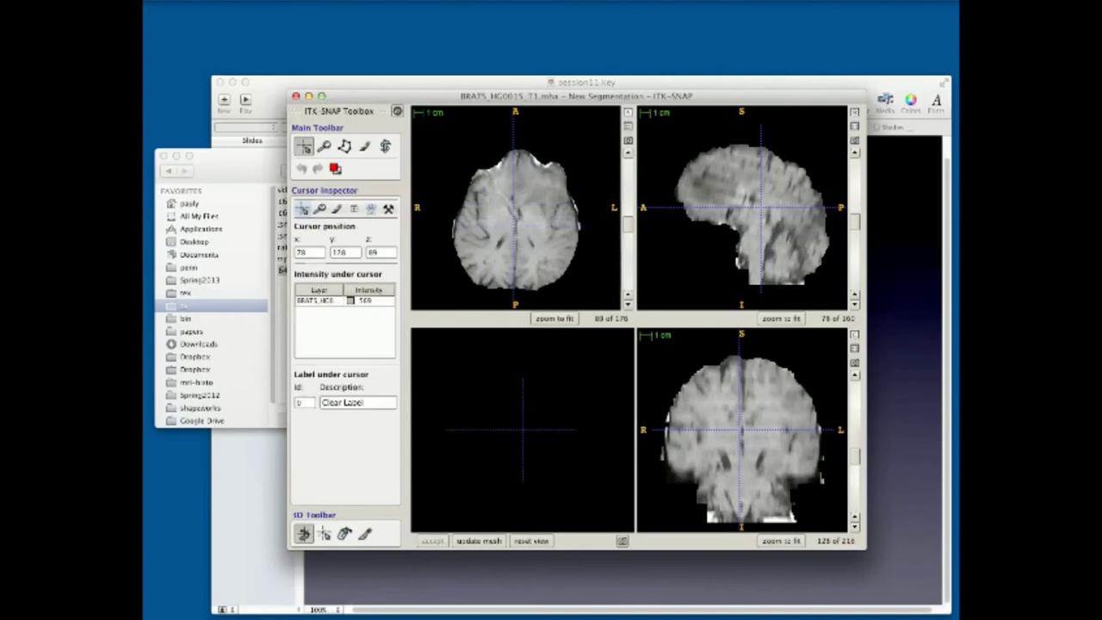
# Add BRATS_HG0015_T2.mha and BRATS_HG0015_FLAIR.mha as overlays, with the overlay placement set to Tile
pyautogui.click(306, 1)
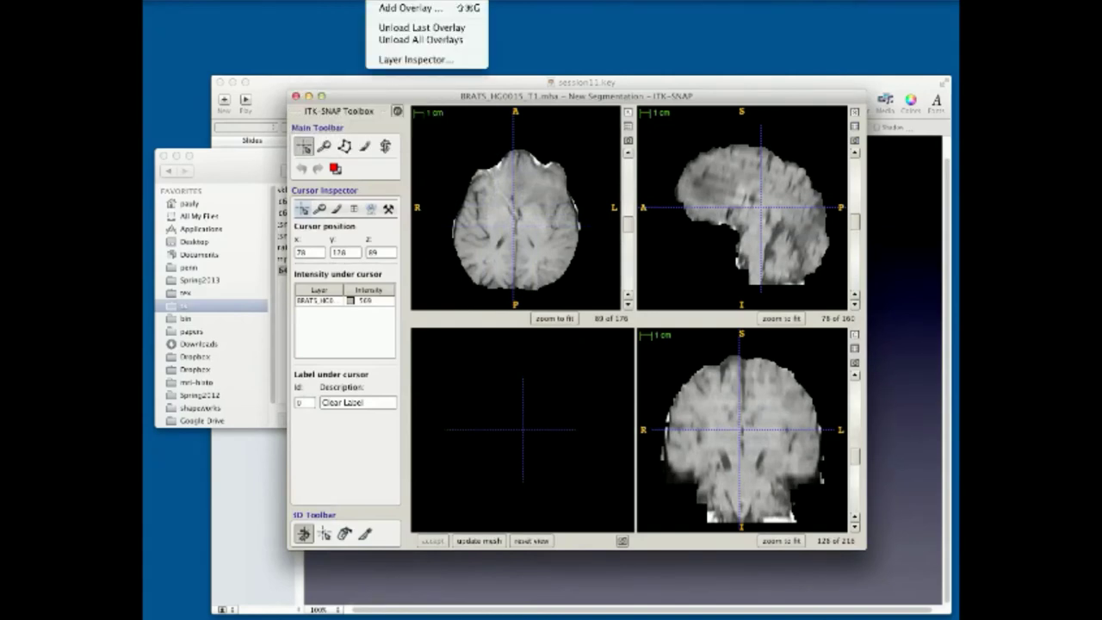
pyautogui.click(410, 8)
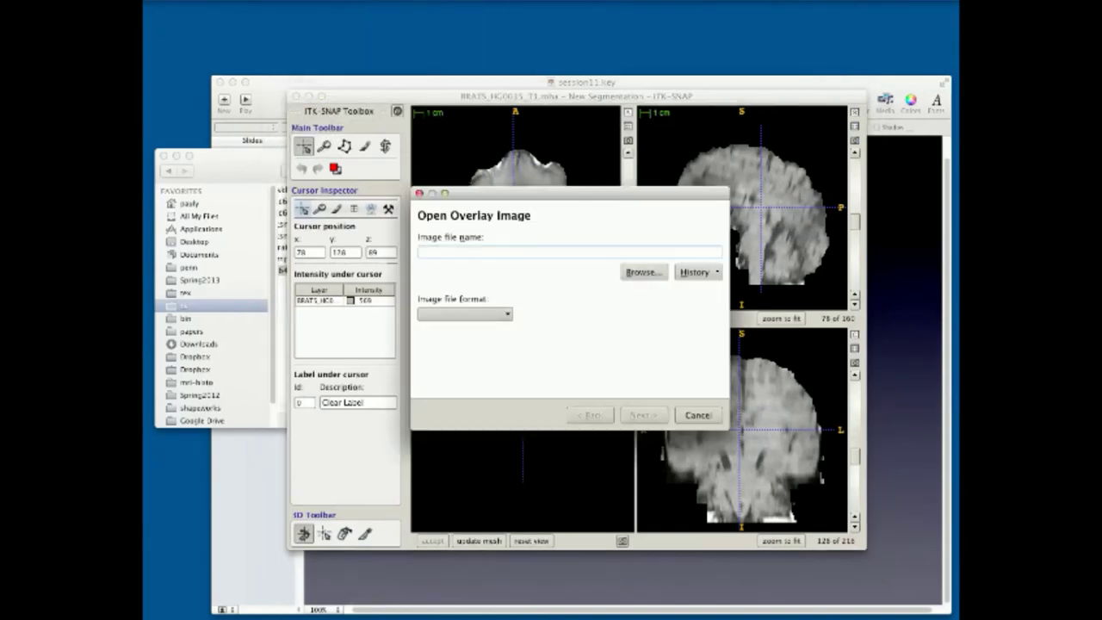
pyautogui.click(698, 272)
pyautogui.click(686, 288)
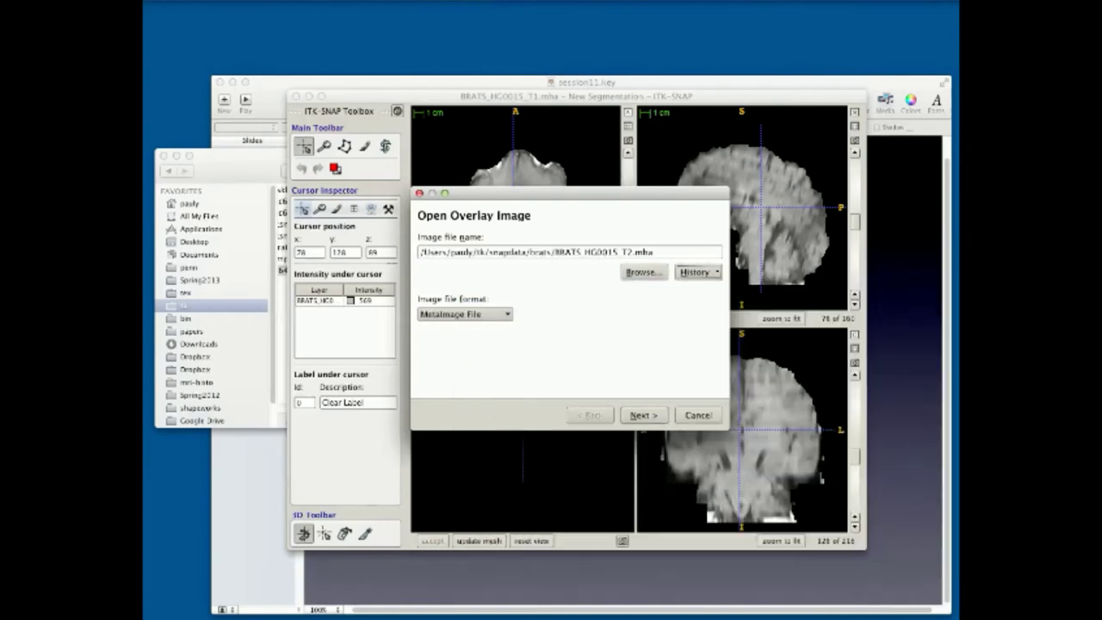
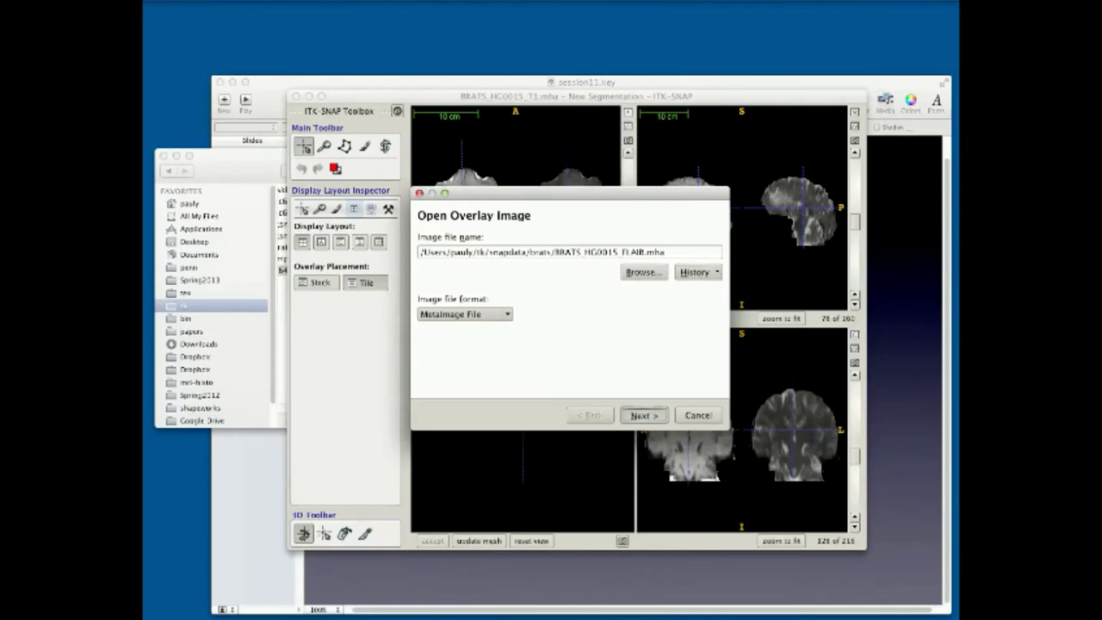
pyautogui.click(644, 415)
# Move the axial view up to slice 104 and add BRATS_HG0015_T1C.mha as a further tiled overlay from the image history
pyautogui.scroll(11, 517, 207)
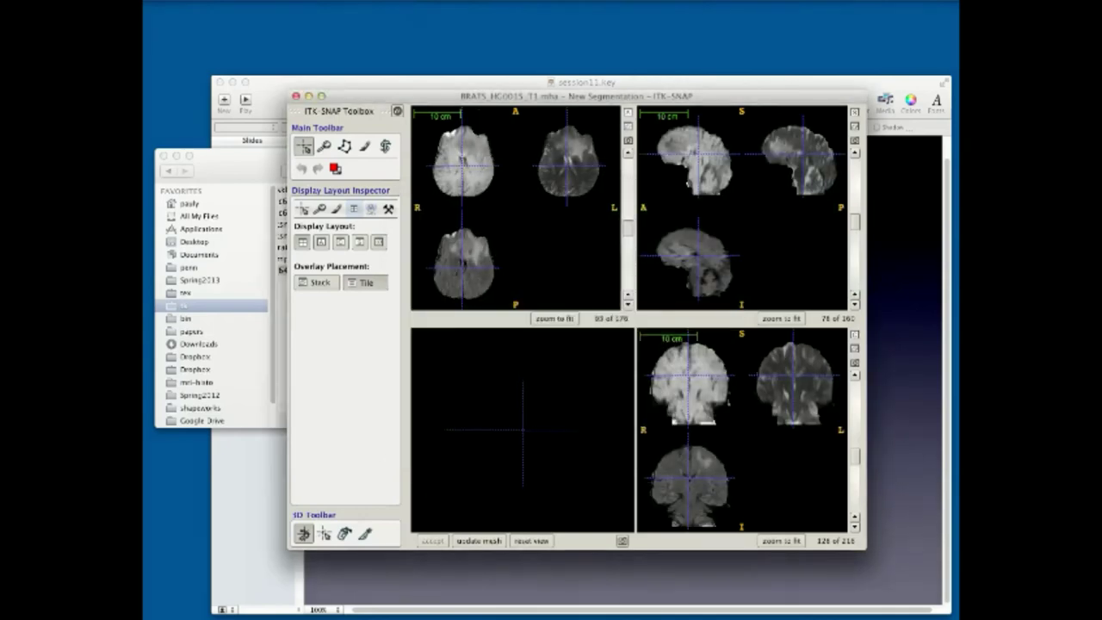
pyautogui.press('Up')
pyautogui.press('Up')
pyautogui.press('Up')
pyautogui.press('Up')
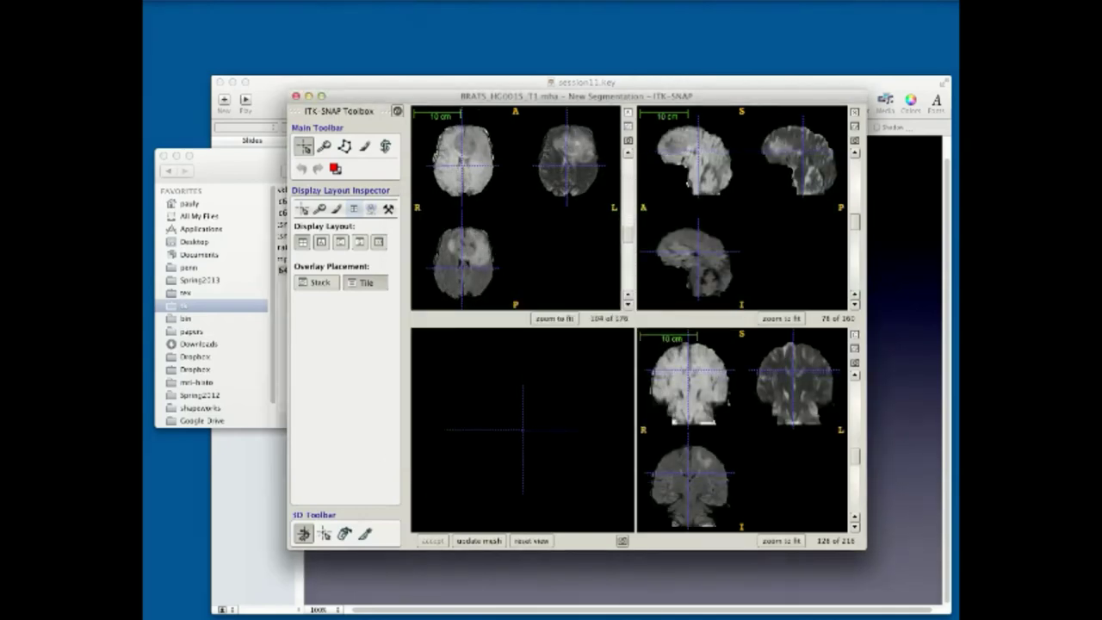
pyautogui.click(387, 0)
pyautogui.click(404, 7)
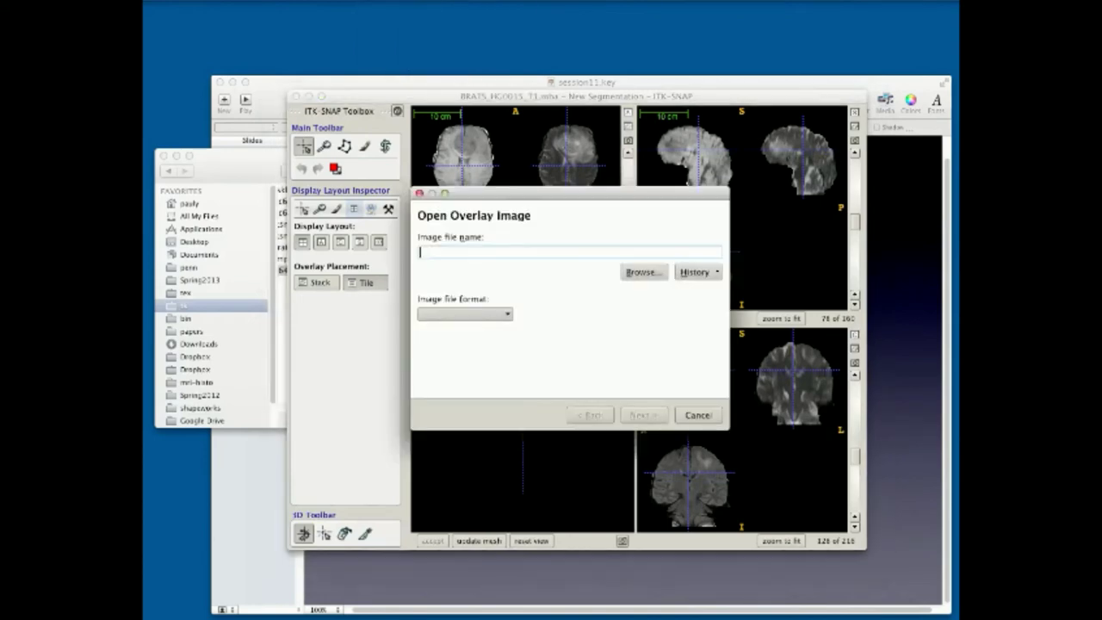
pyautogui.click(697, 272)
pyautogui.click(585, 314)
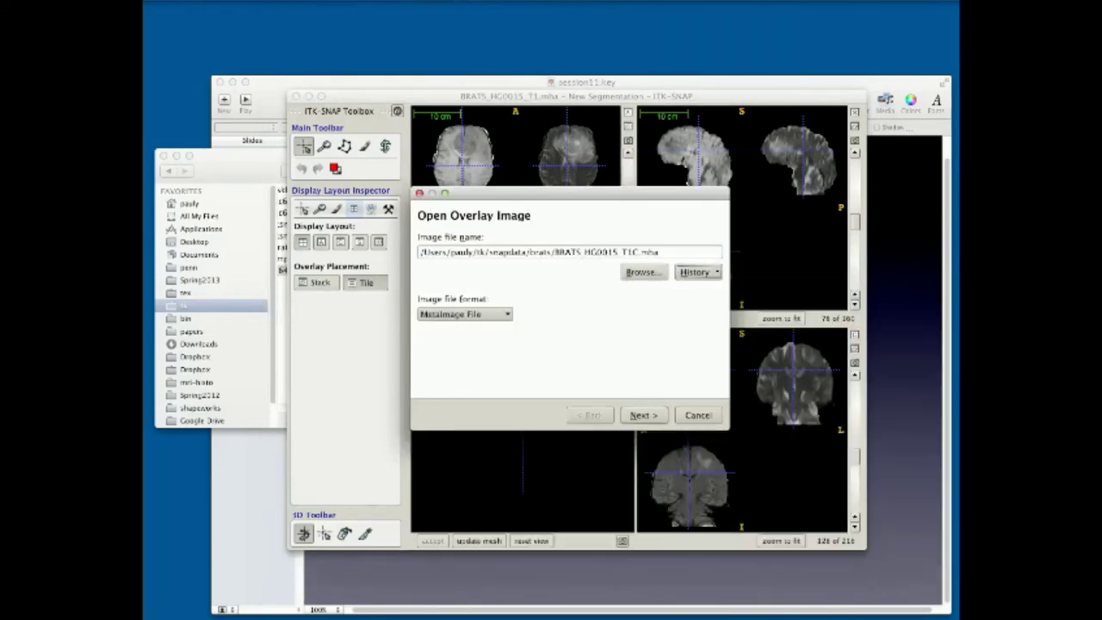
pyautogui.click(646, 414)
pyautogui.click(644, 414)
# Start 3D segmentation on the default region of interest and place the cursor inside the bright tumor in the T1C axial view
pyautogui.click(385, 146)
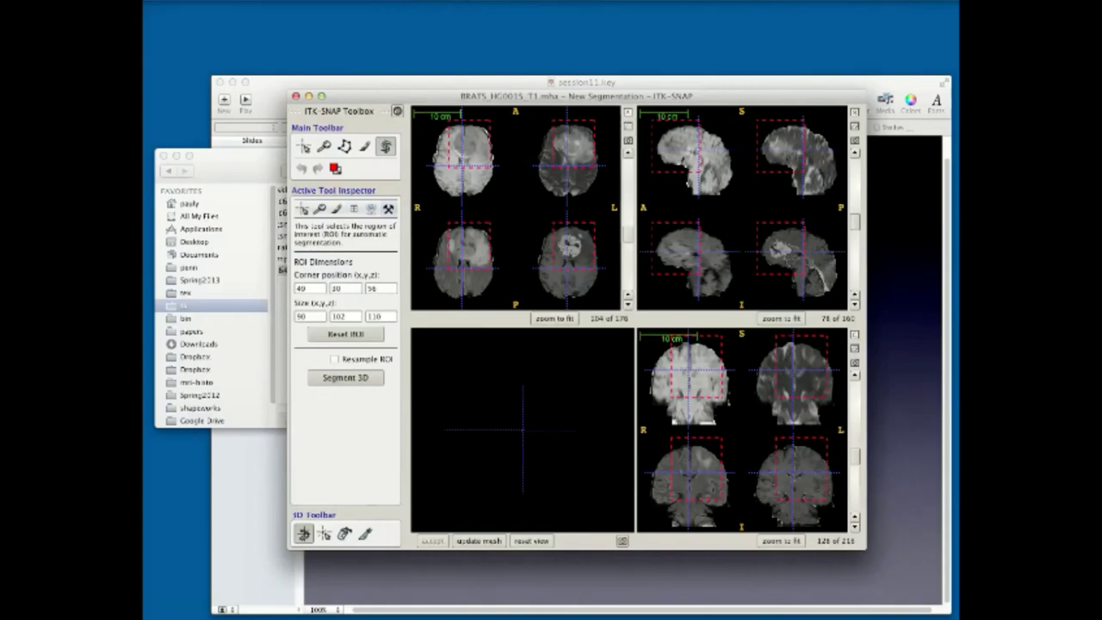
pyautogui.click(345, 377)
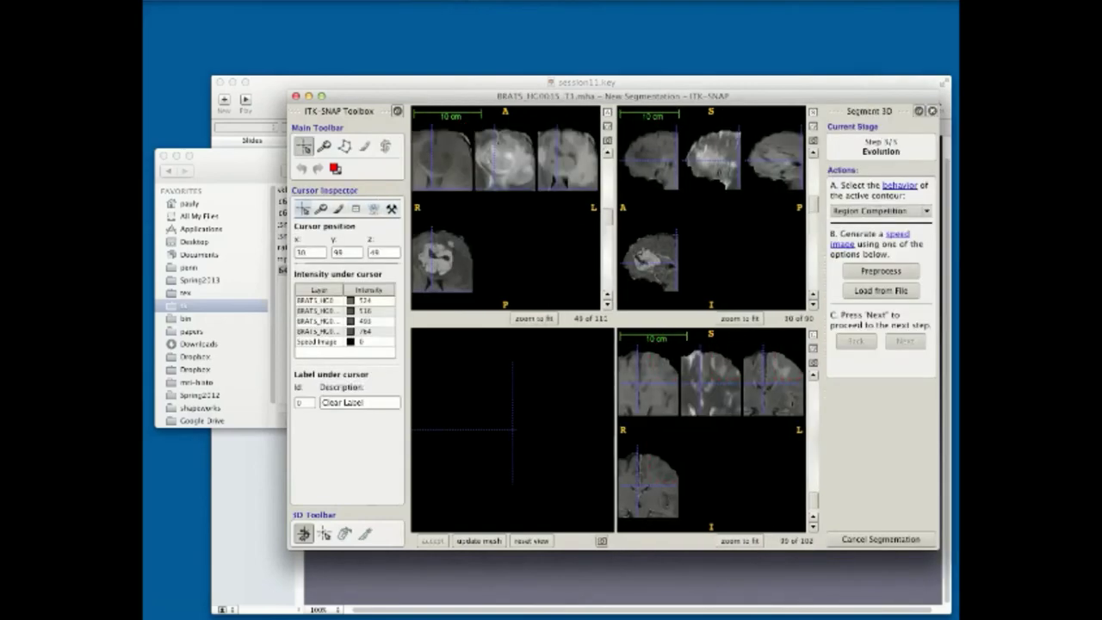
pyautogui.moveTo(432, 290); pyautogui.dragTo(436, 262)
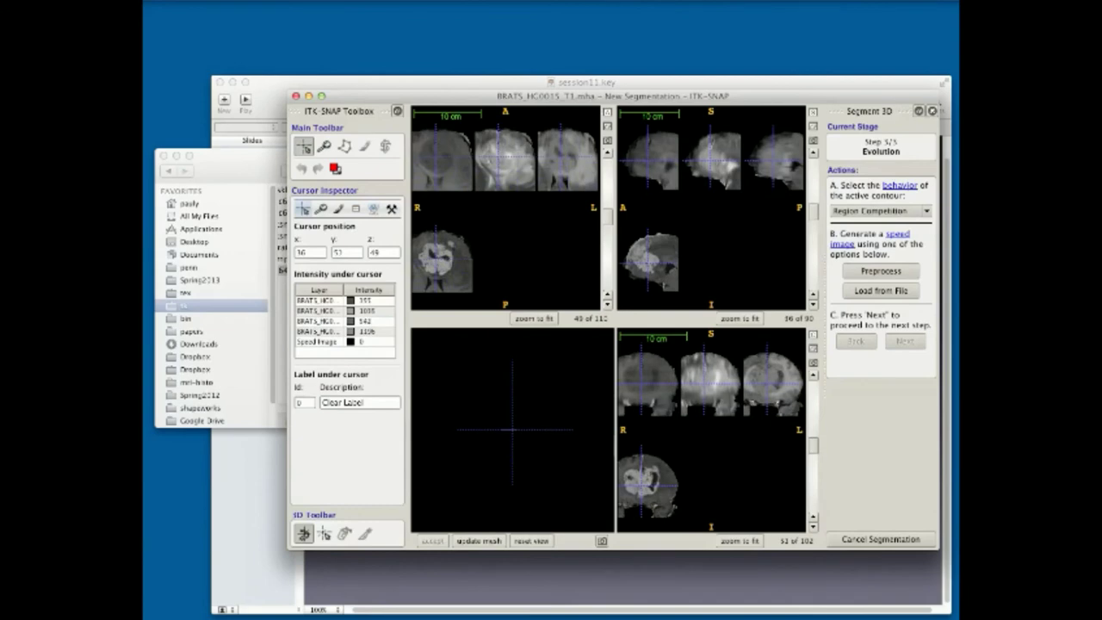
# Open speed image preprocessing, move its dialog clear of the axial view, and preview thresholding on different modalities, including BRATS_HG0015_T2.mha
pyautogui.click(880, 270)
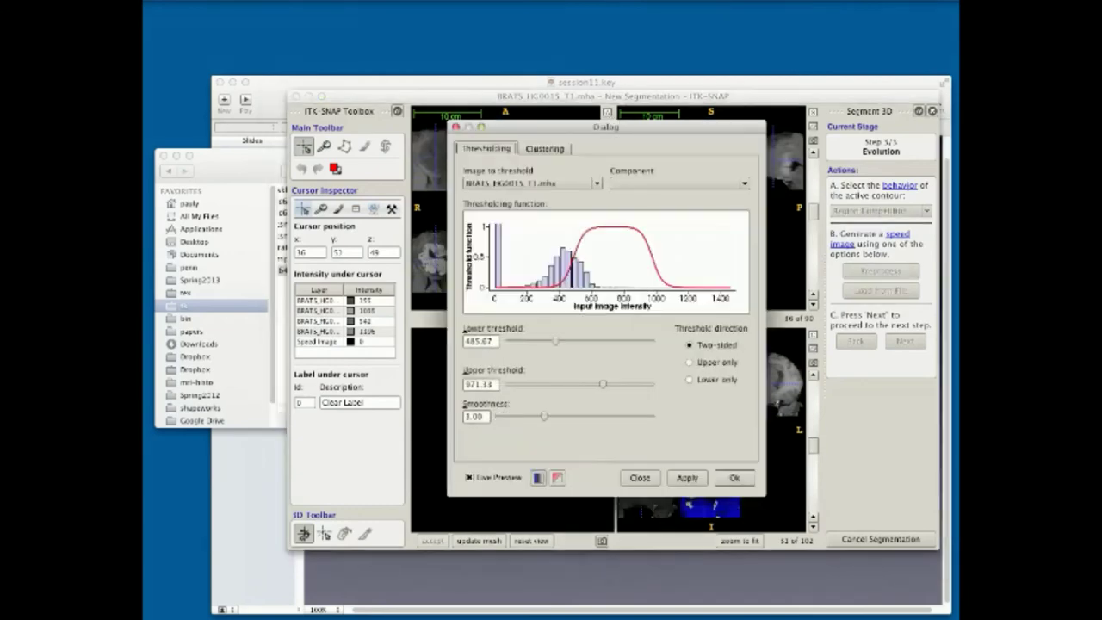
pyautogui.moveTo(560, 126); pyautogui.dragTo(701, 214)
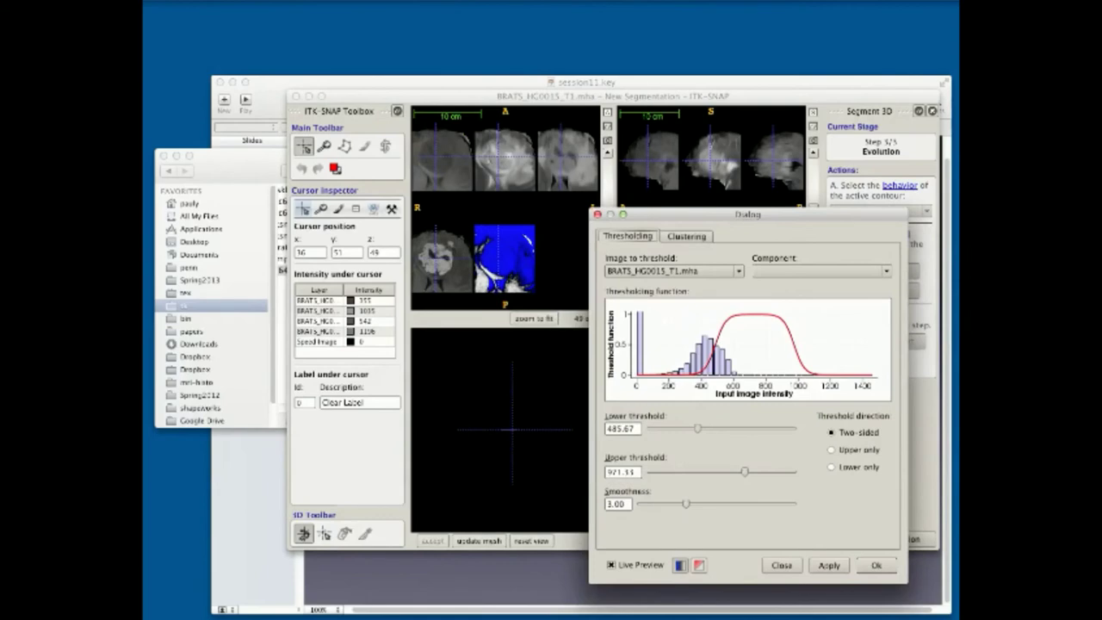
pyautogui.click(689, 271)
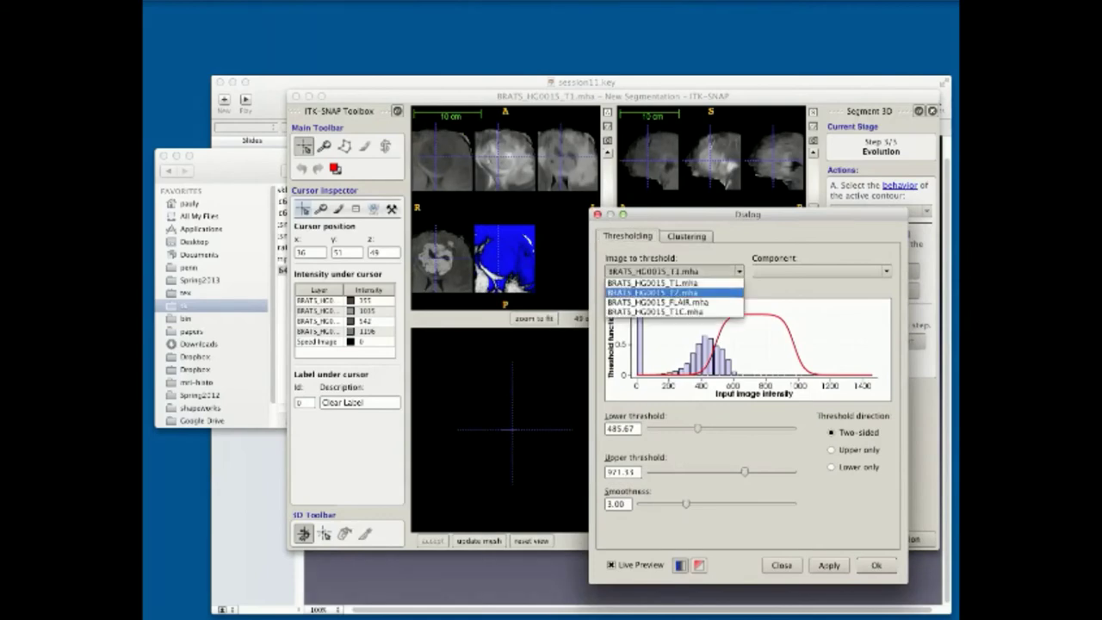
pyautogui.click(680, 292)
pyautogui.click(688, 271)
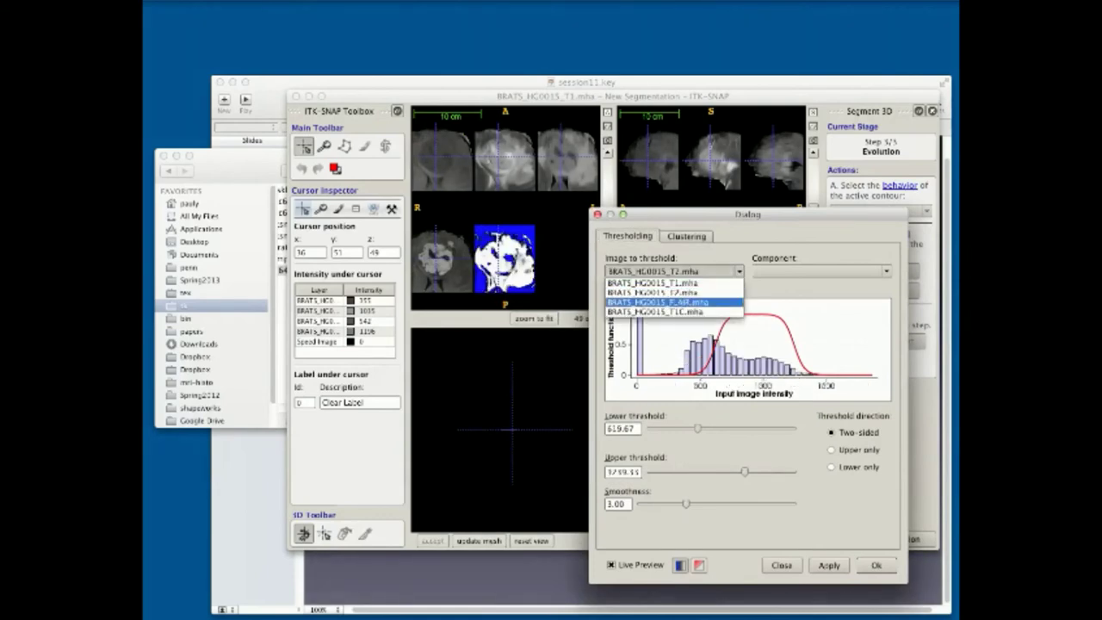
pyautogui.click(652, 282)
# Switch to Clustering with 4 clusters, reinitialize them several times, and run ten iterations of the cluster fitting
pyautogui.click(686, 236)
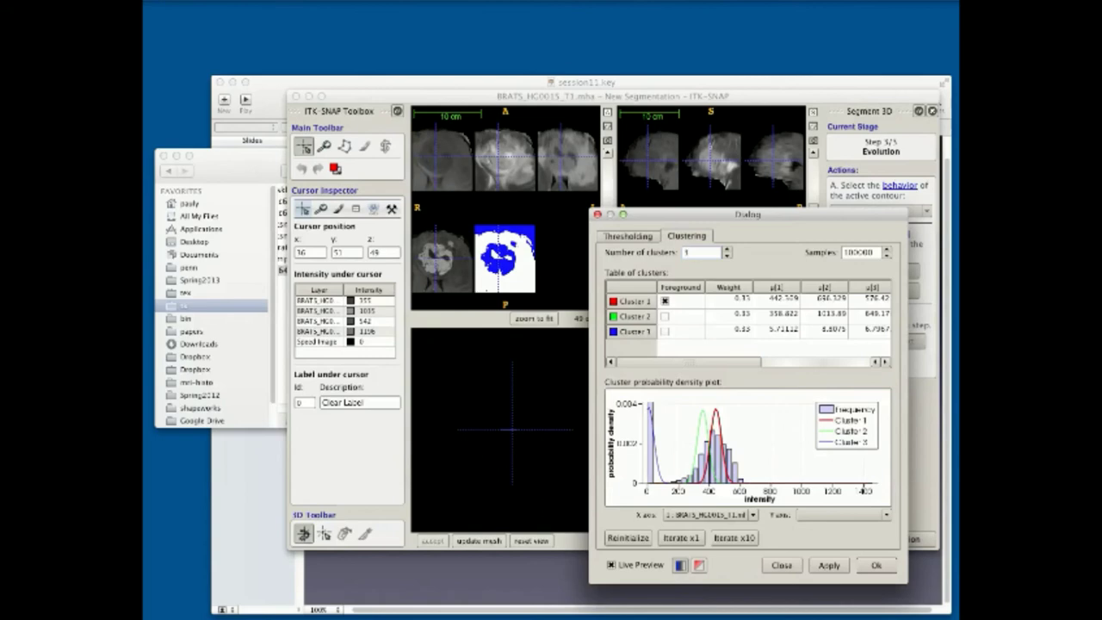
pyautogui.write('4')
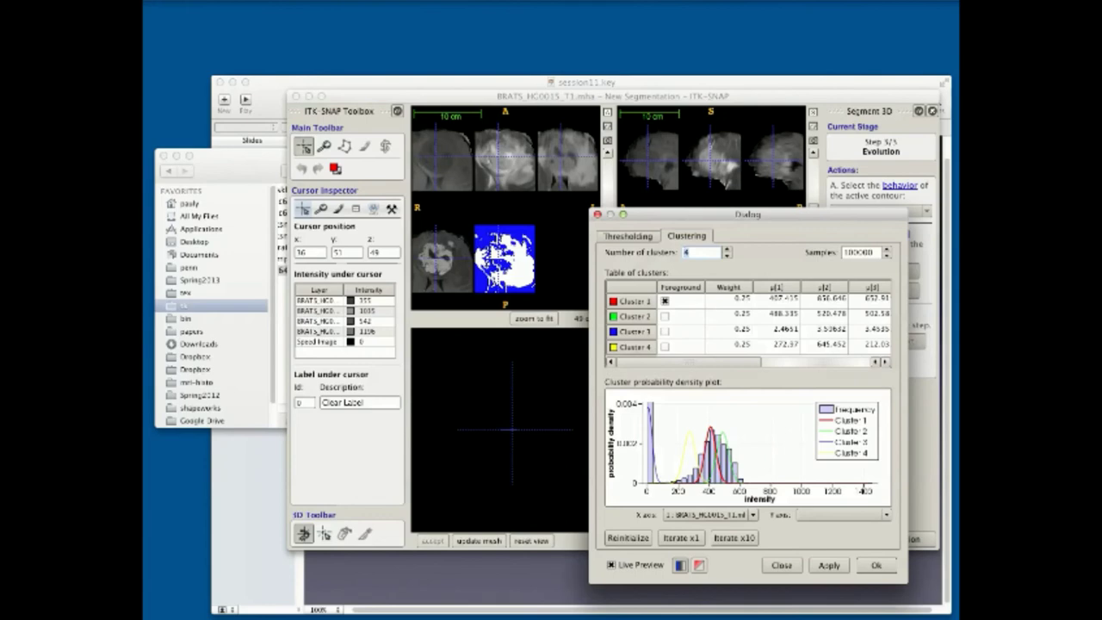
pyautogui.click(627, 538)
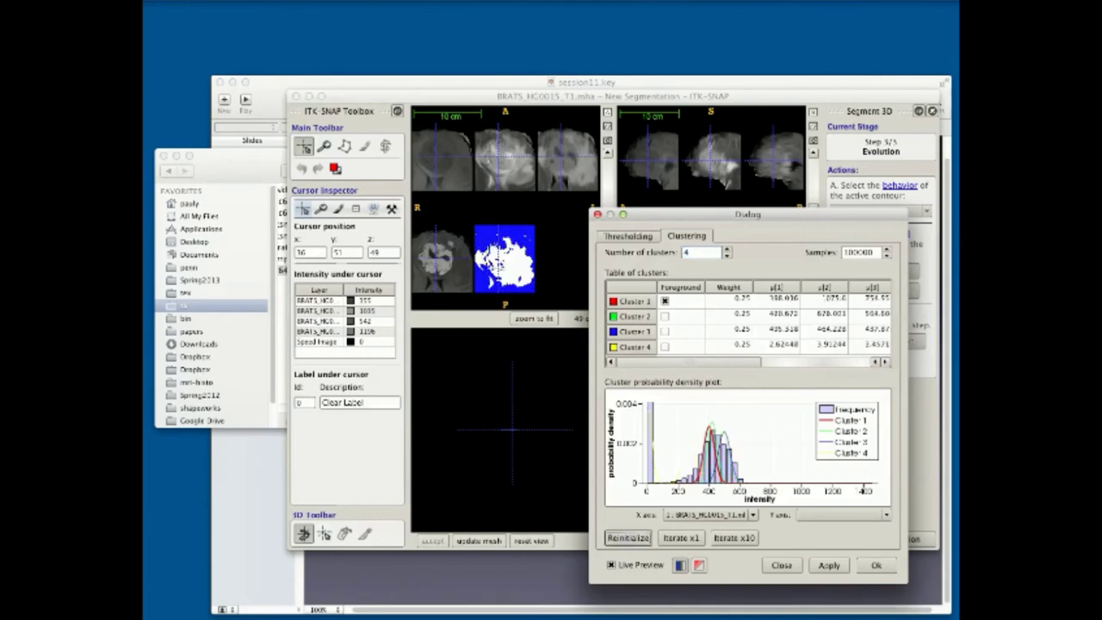
pyautogui.click(628, 538)
pyautogui.click(627, 538)
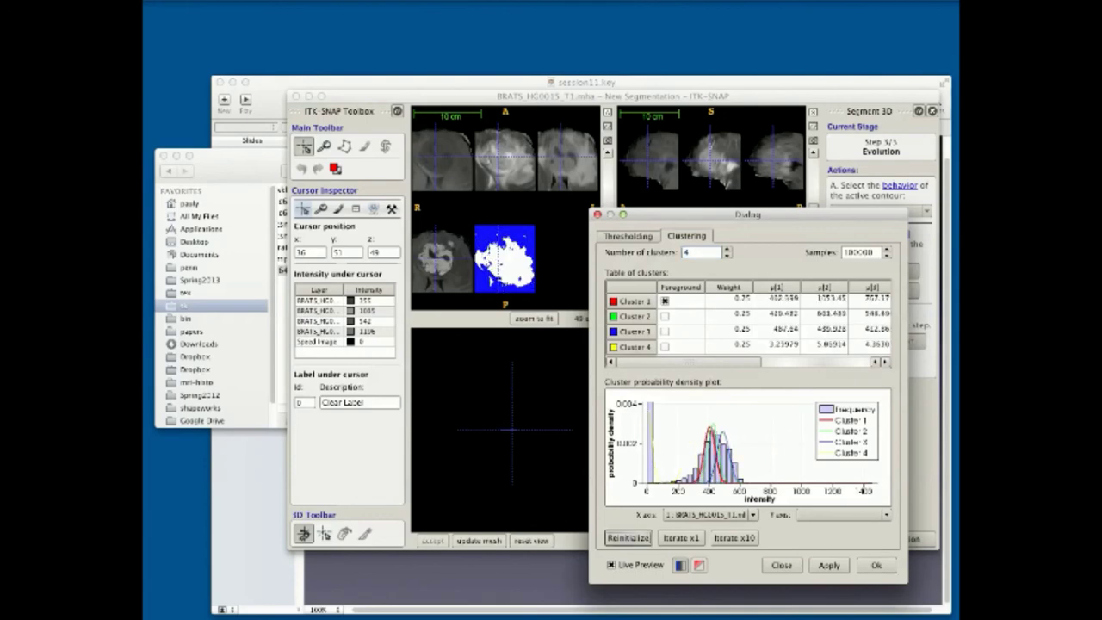
pyautogui.click(734, 538)
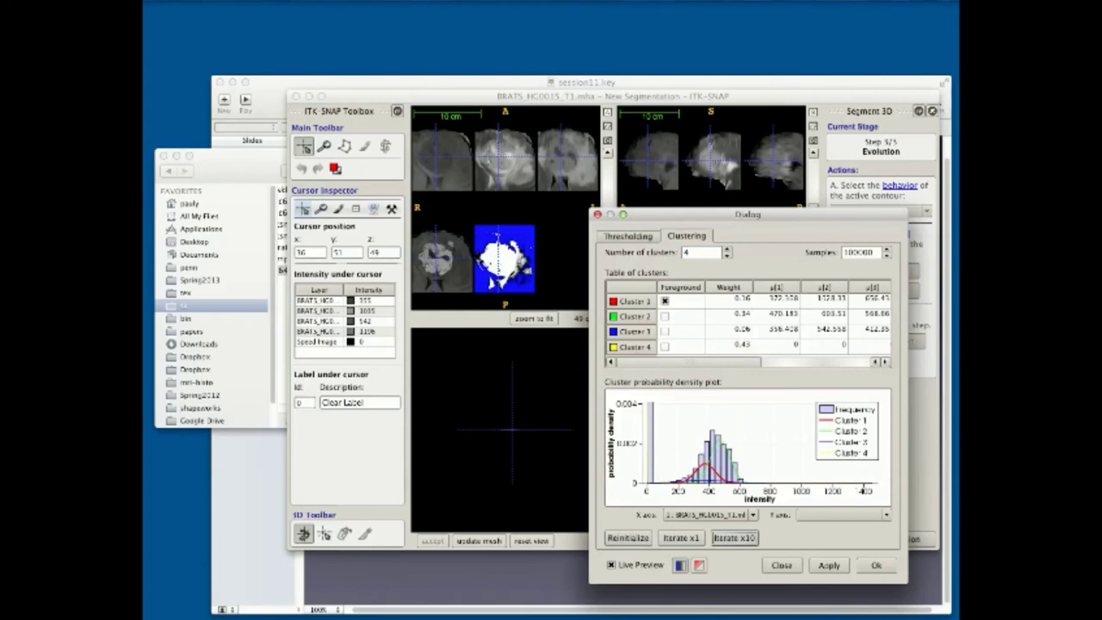
# Examine the cluster probability density plot for the T2, FLAIR and T1C images, ending with T2 on the X axis
pyautogui.click(751, 515)
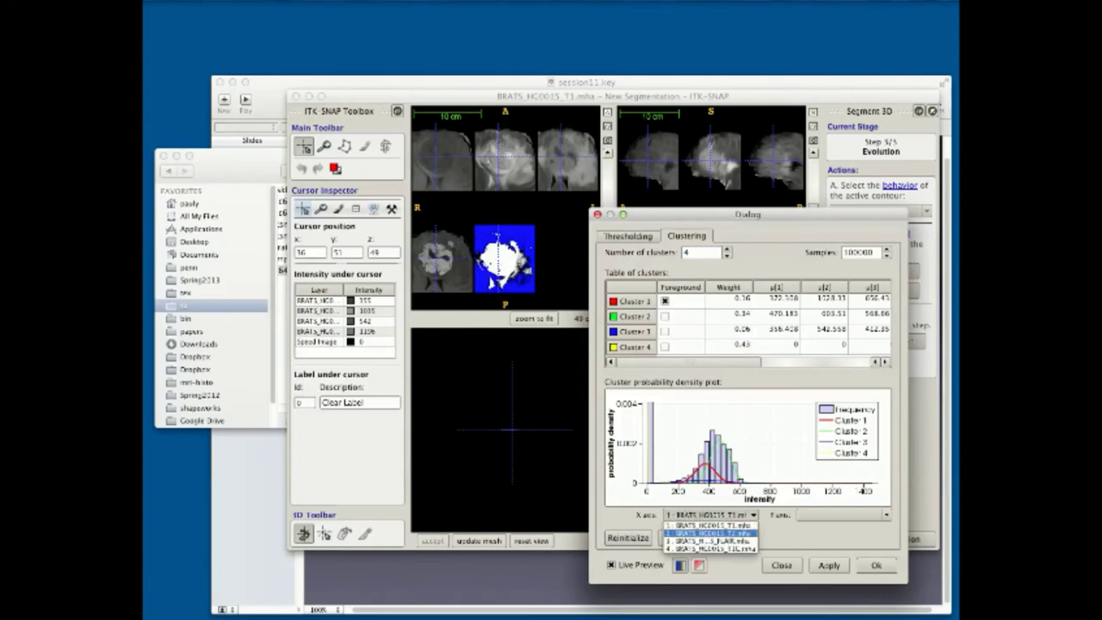
pyautogui.click(710, 533)
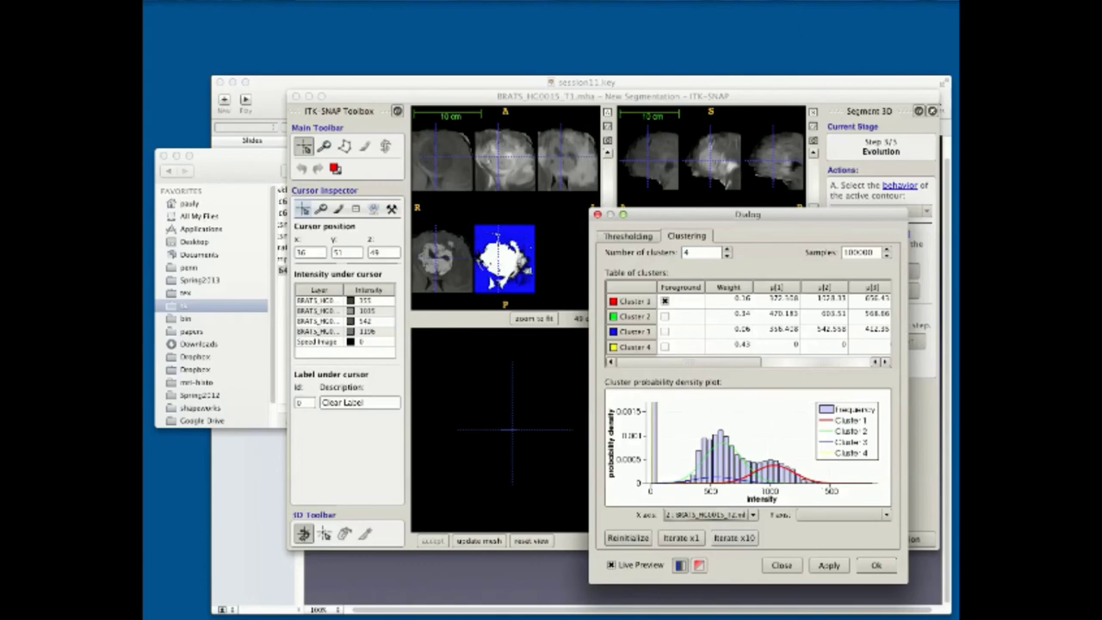
pyautogui.click(710, 514)
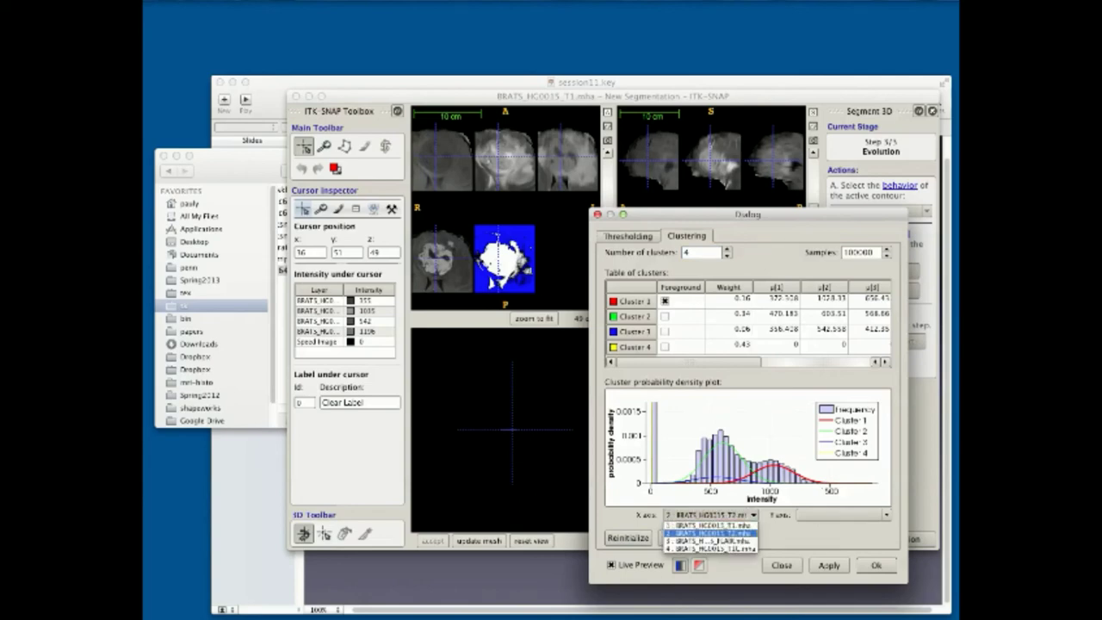
pyautogui.click(710, 544)
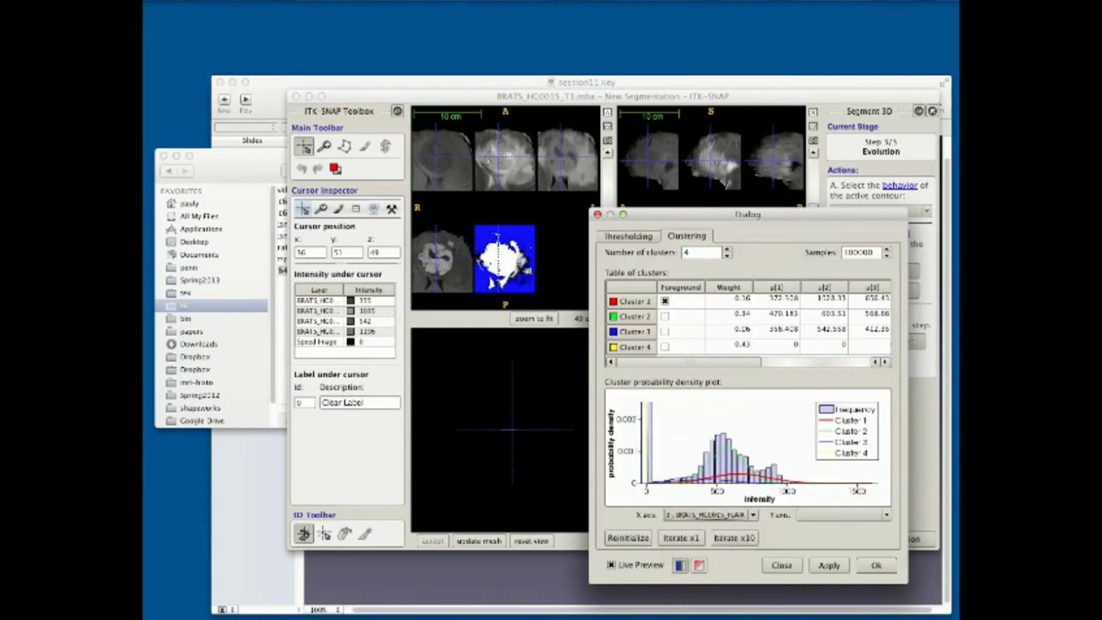
pyautogui.click(710, 514)
pyautogui.click(710, 553)
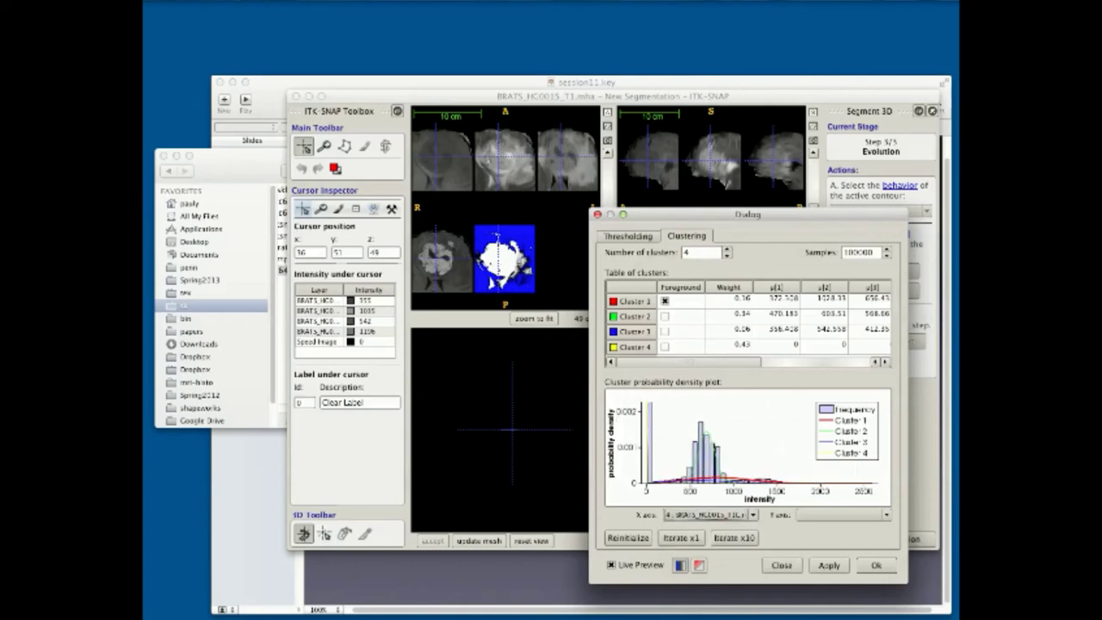
pyautogui.click(710, 514)
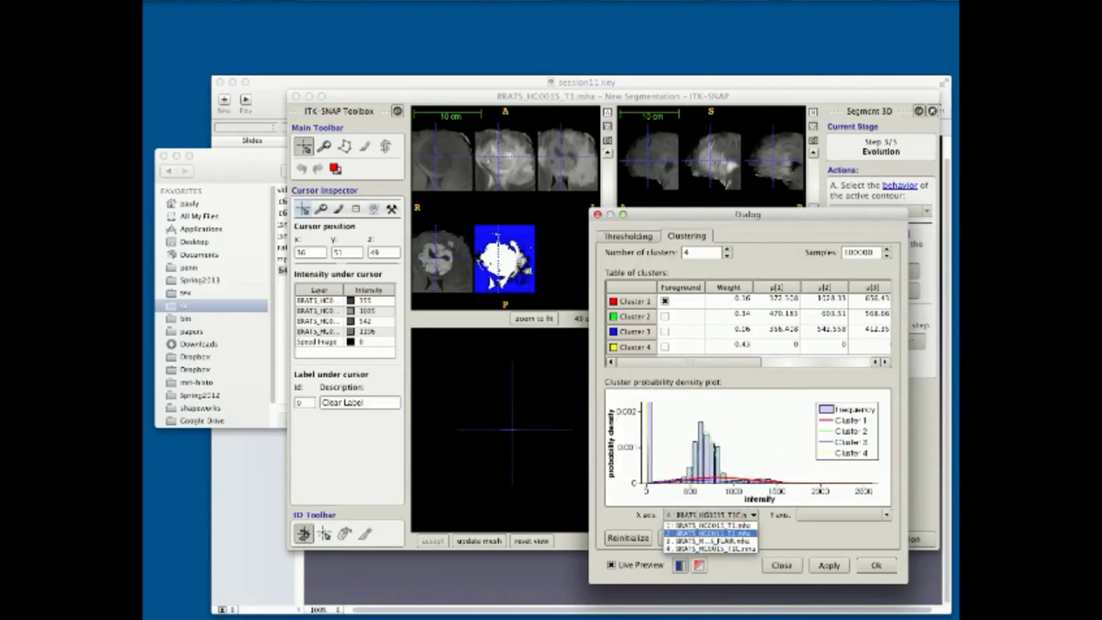
pyautogui.click(710, 535)
pyautogui.click(710, 514)
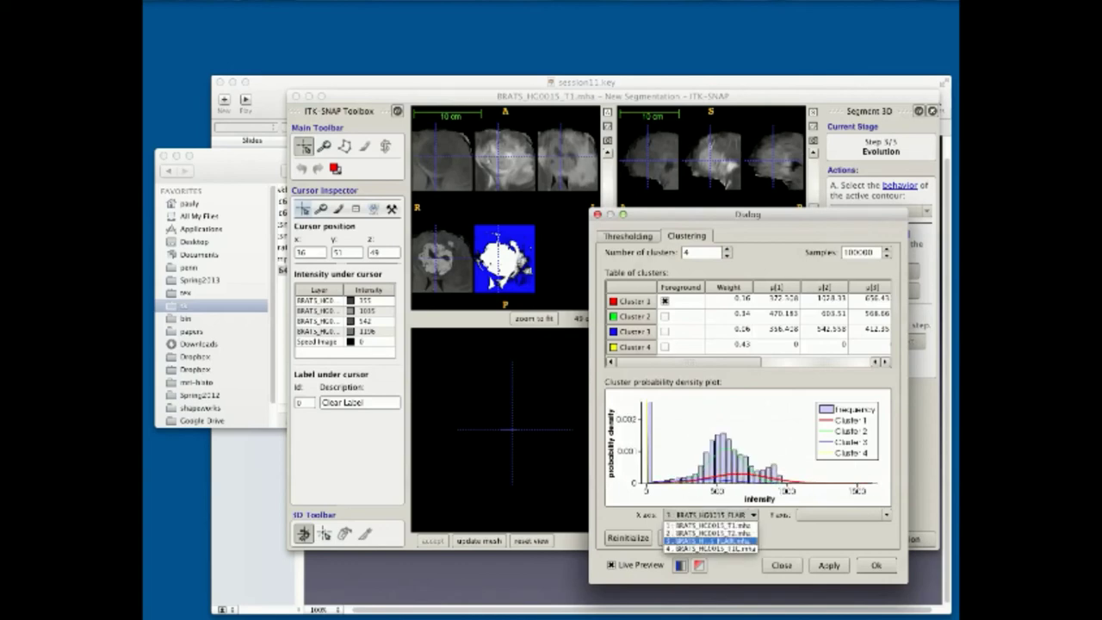
pyautogui.click(710, 523)
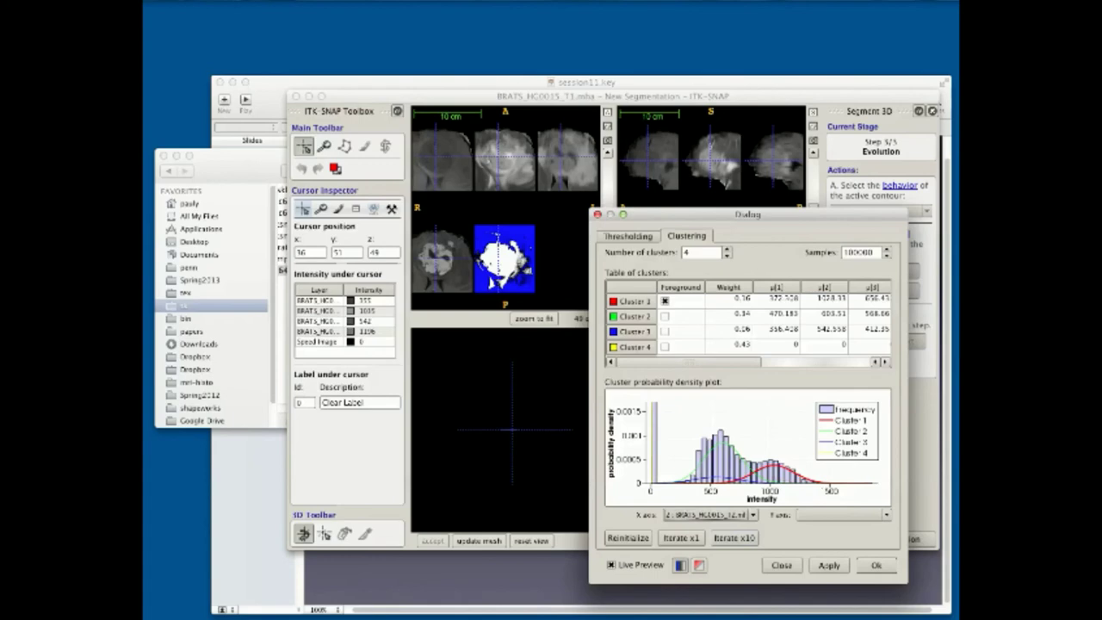
# Preview Clusters 2, 3 and 4 as the foreground in the speed image, and restore Cluster 1 as the foreground
pyautogui.click(664, 317)
pyautogui.click(664, 330)
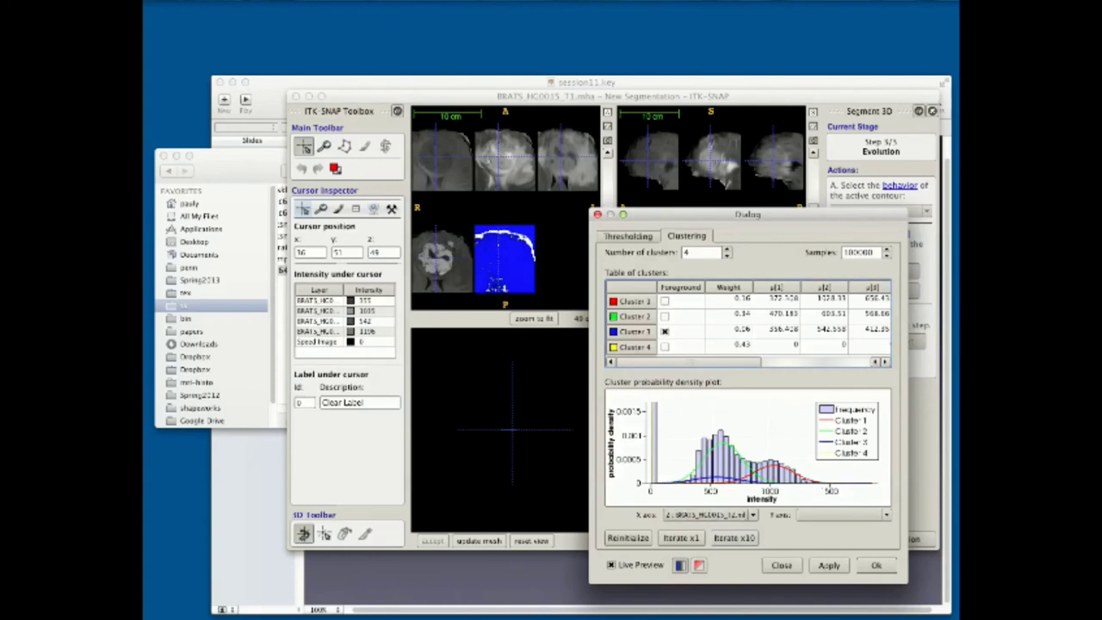
pyautogui.click(664, 346)
pyautogui.click(664, 331)
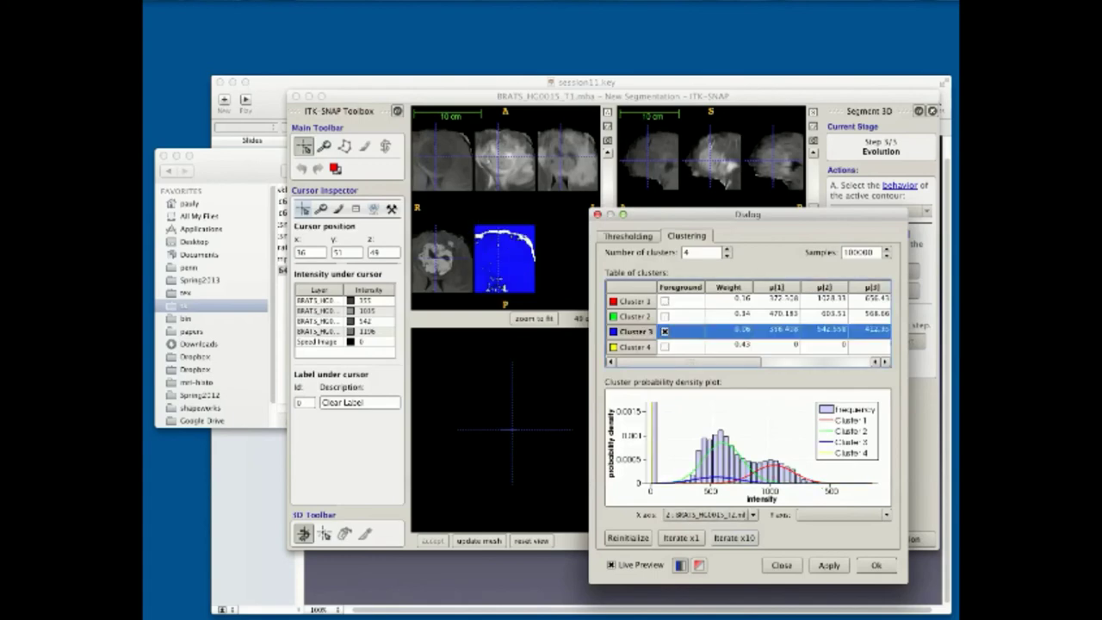
pyautogui.click(664, 301)
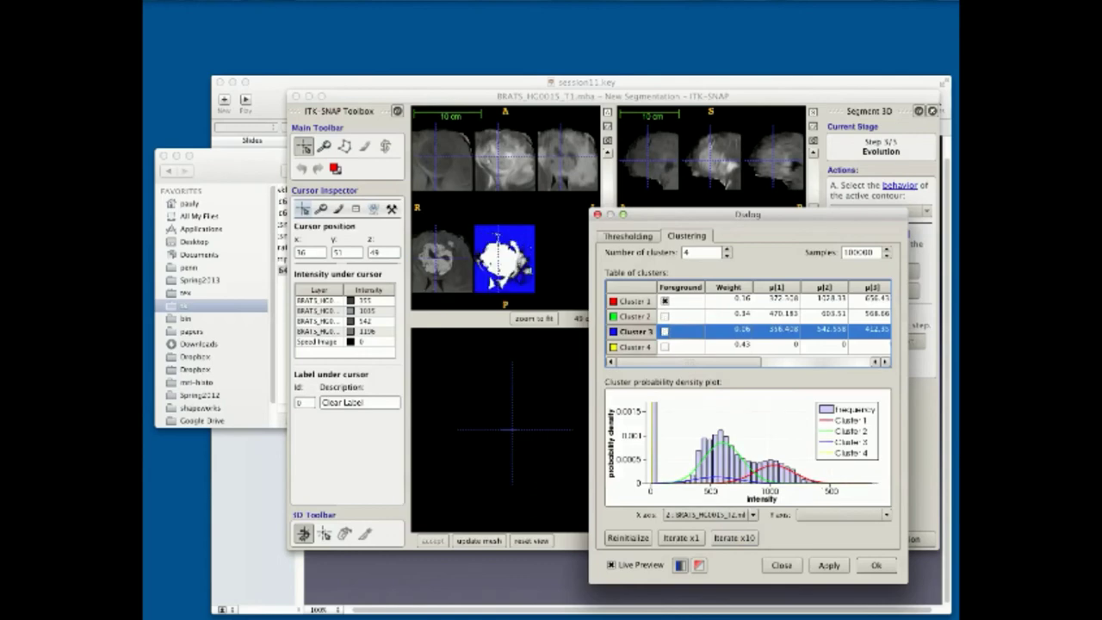
# Enlarge the axial view, browse slices to inspect the Cluster 1 speed image beside the modalities, and bring the preprocessing dialog back to the front
pyautogui.scroll(9, 526, 267)
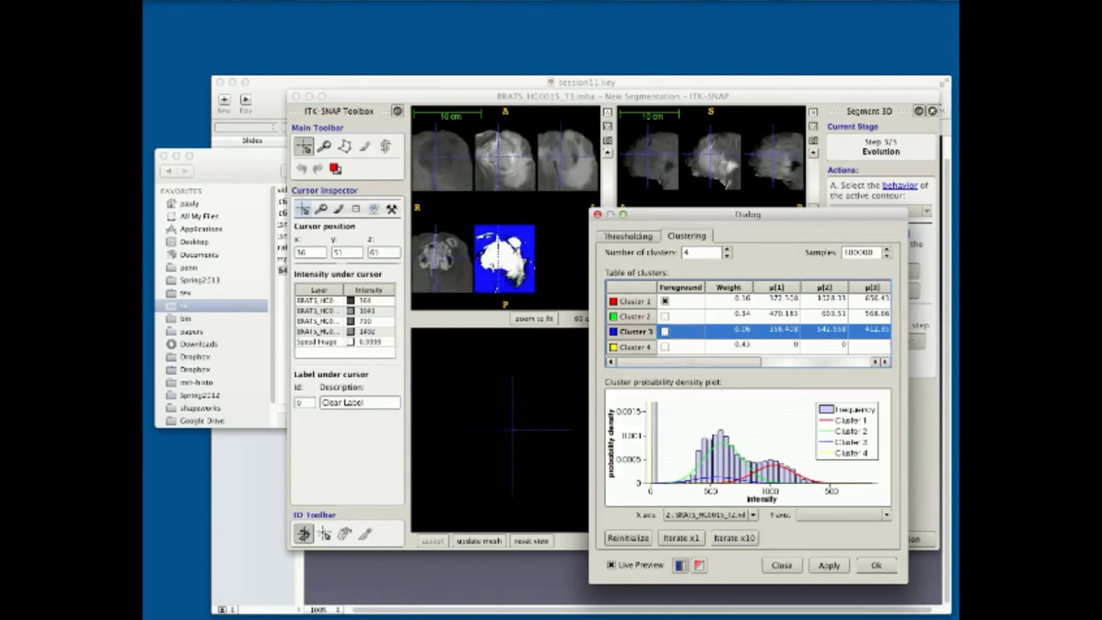
pyautogui.press('Up')
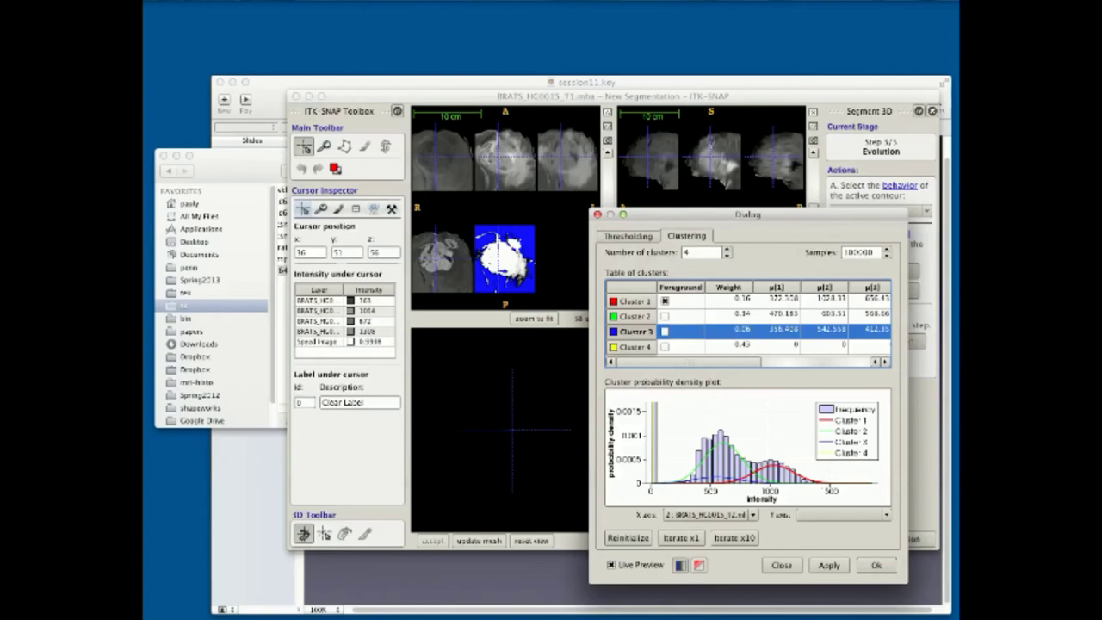
pyautogui.click(607, 126)
pyautogui.scroll(-5, 608, 318)
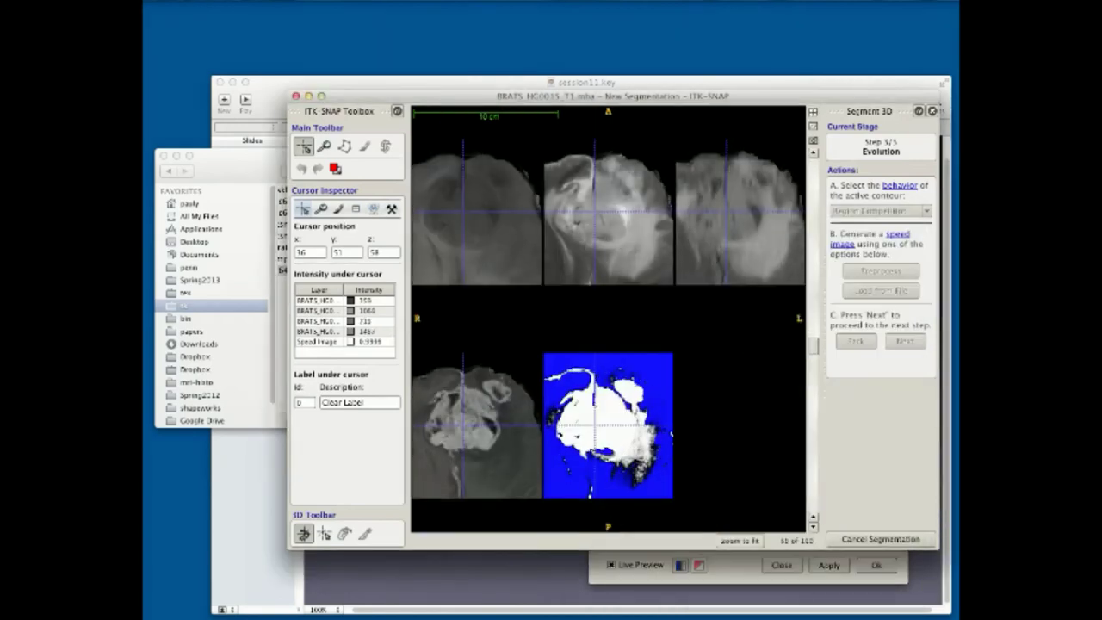
pyautogui.scroll(2, 608, 318)
pyautogui.click(737, 568)
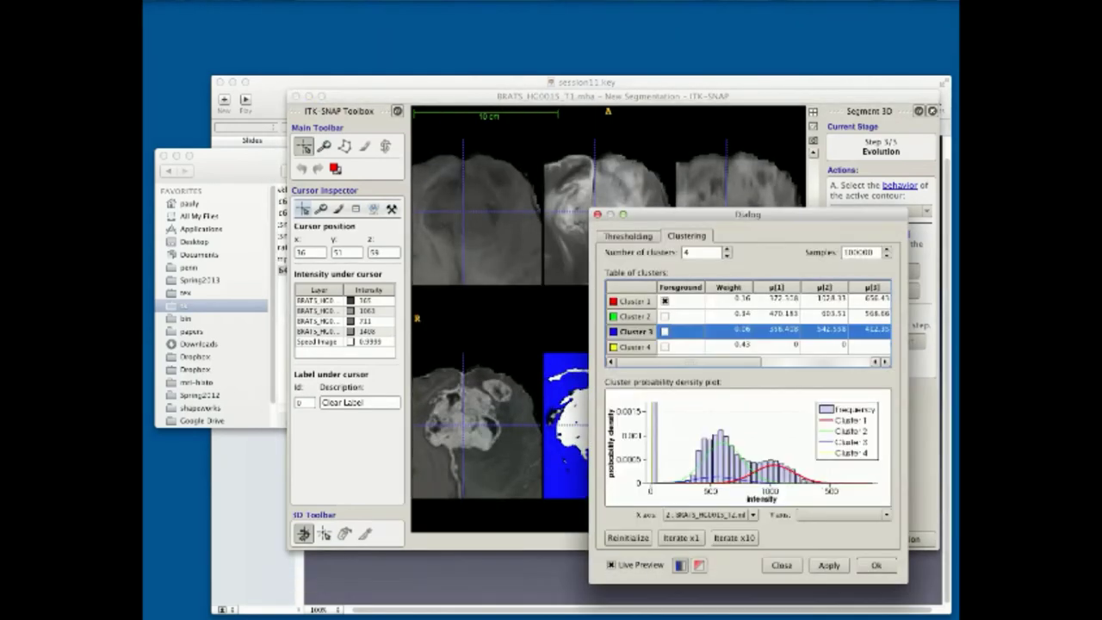
# Raise the number of clusters to 5, make Cluster 2 the foreground, and run ten iterations of the cluster fitting
pyautogui.click(727, 249)
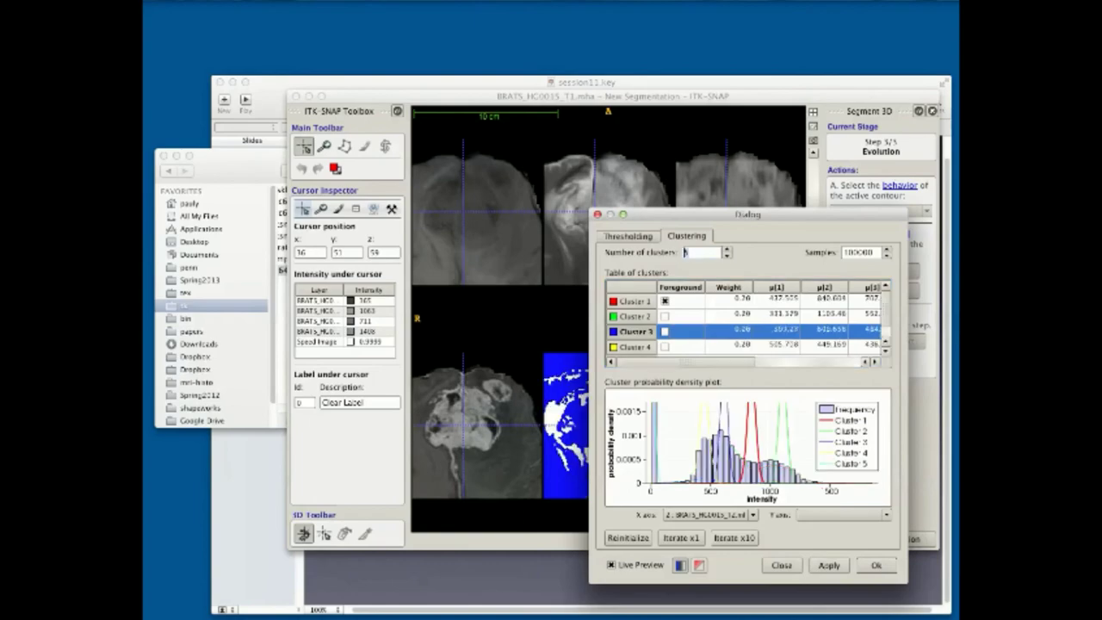
pyautogui.moveTo(728, 214); pyautogui.dragTo(741, 243)
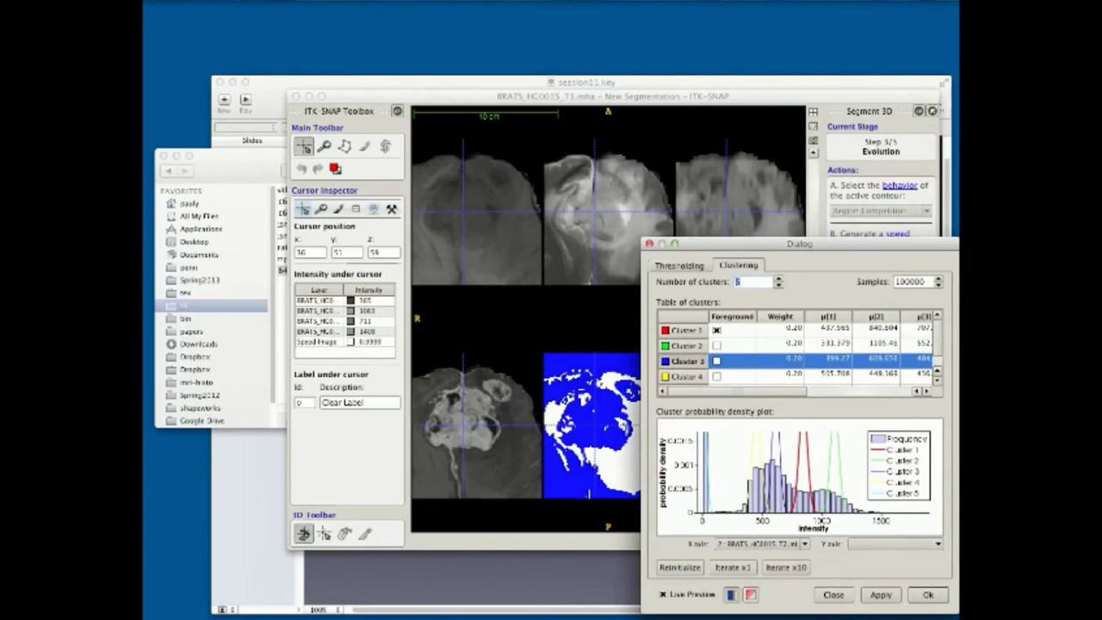
pyautogui.click(716, 346)
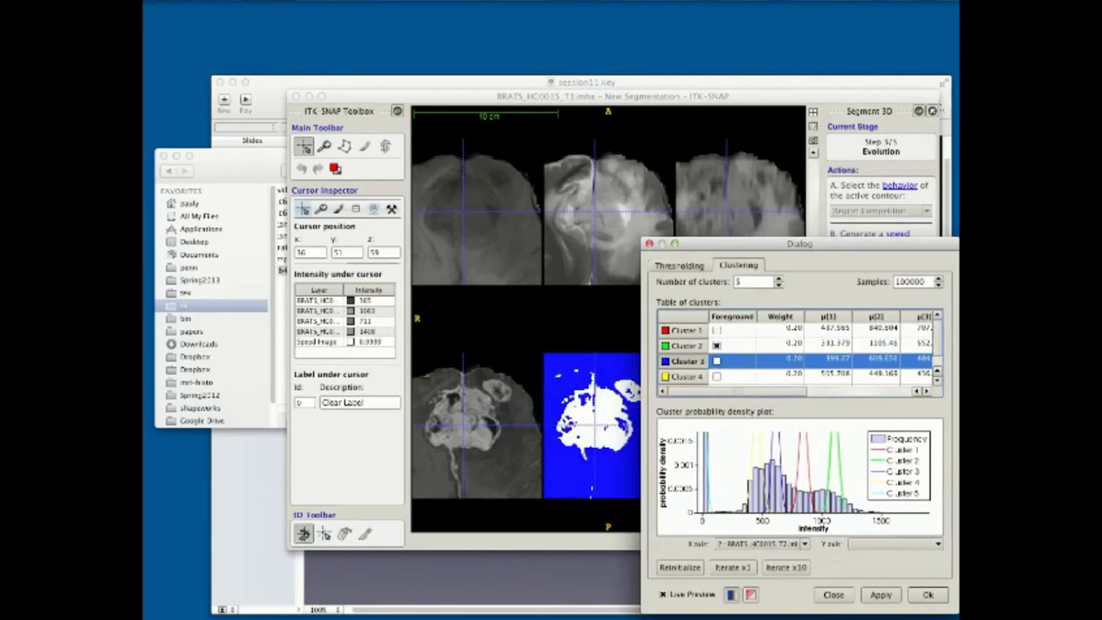
pyautogui.click(785, 567)
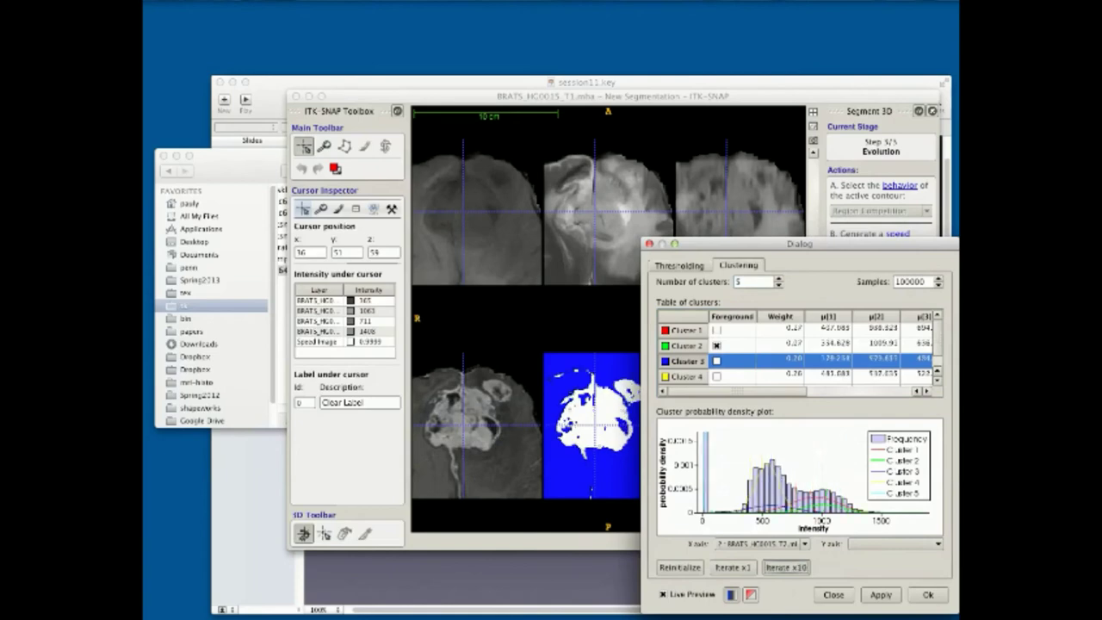
# Check the Cluster 2 speed image on neighbouring axial slices and accept the preprocessing result
pyautogui.scroll(3, 593, 319)
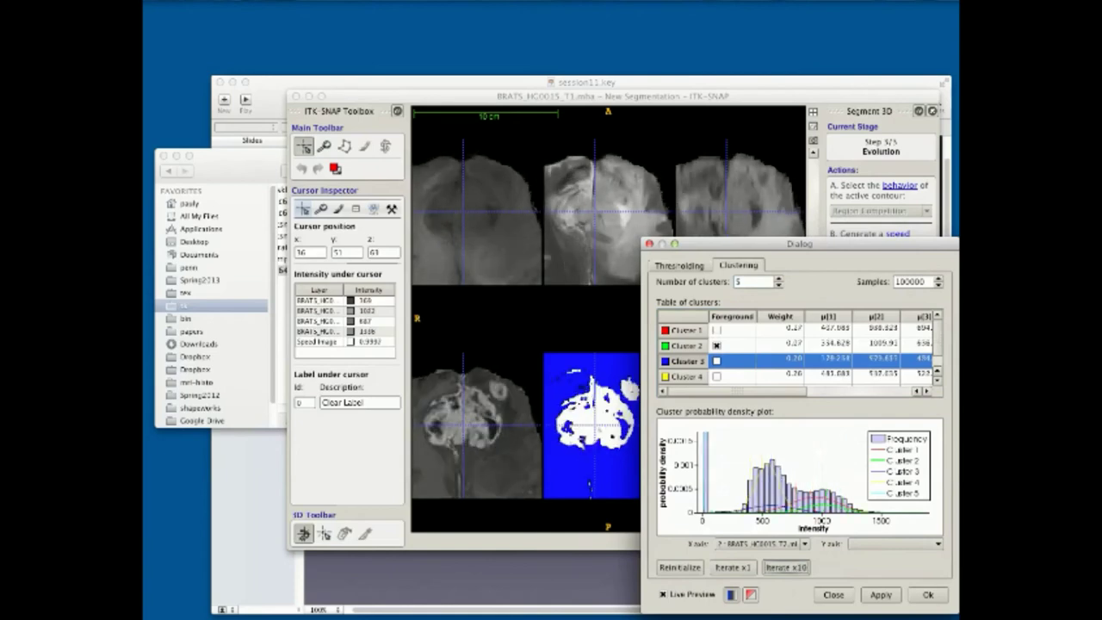
pyautogui.scroll(-2, 593, 319)
pyautogui.click(927, 594)
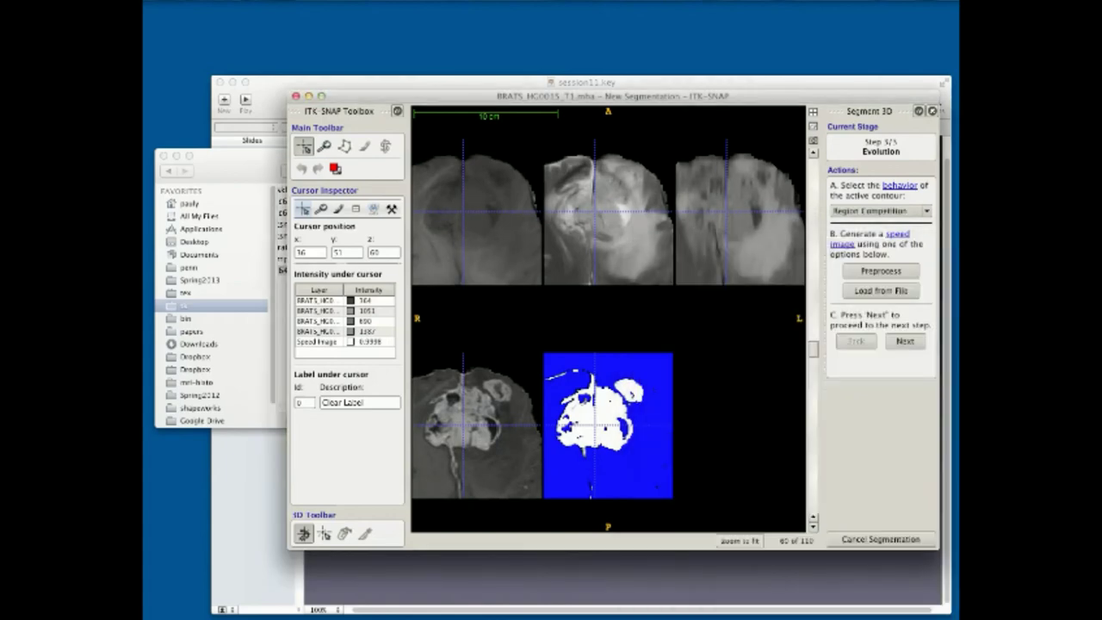
# Proceed to contour initialization and add two bubbles of radius 11 inside the tumor, at (43, 41, 60) and (24, 54, 60)
pyautogui.click(904, 341)
pyautogui.moveTo(594, 424); pyautogui.dragTo(604, 414)
pyautogui.click(879, 224)
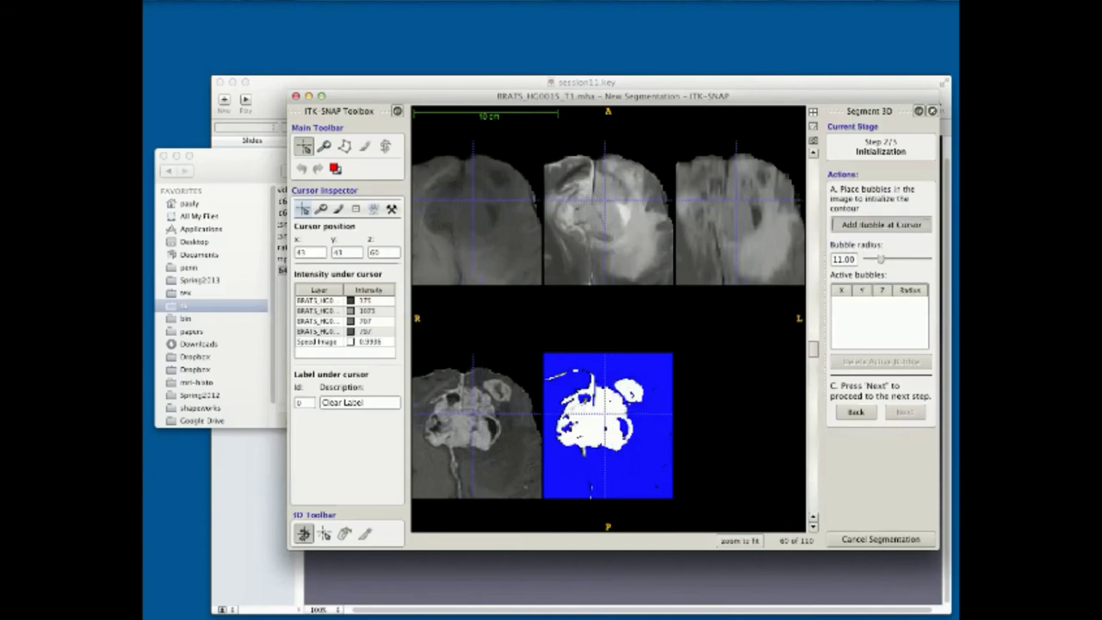
pyautogui.click(577, 429)
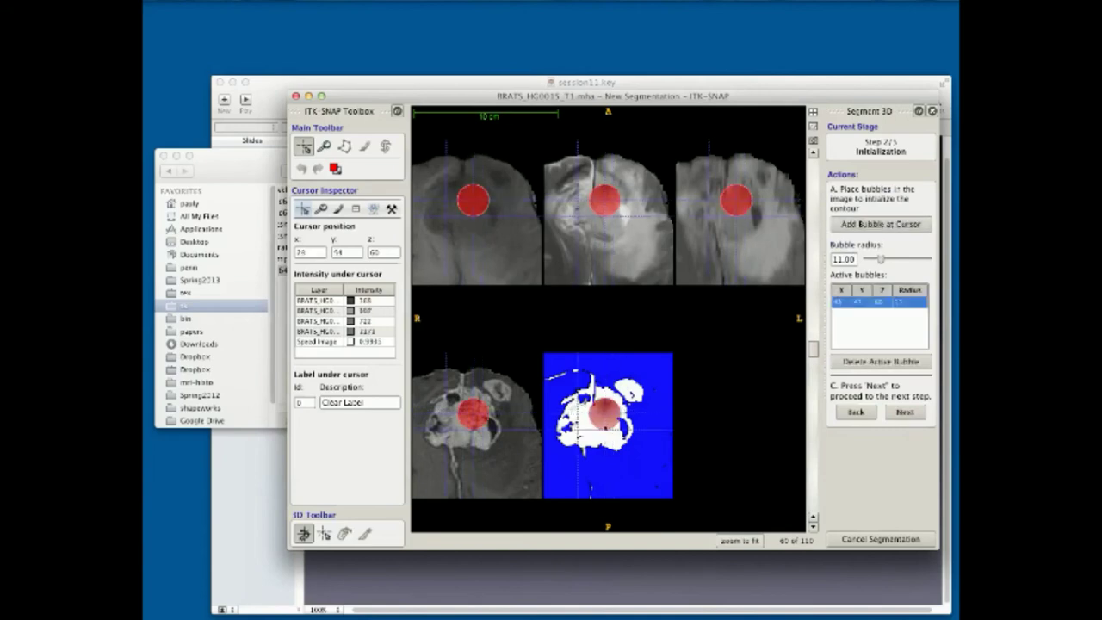
pyautogui.click(879, 224)
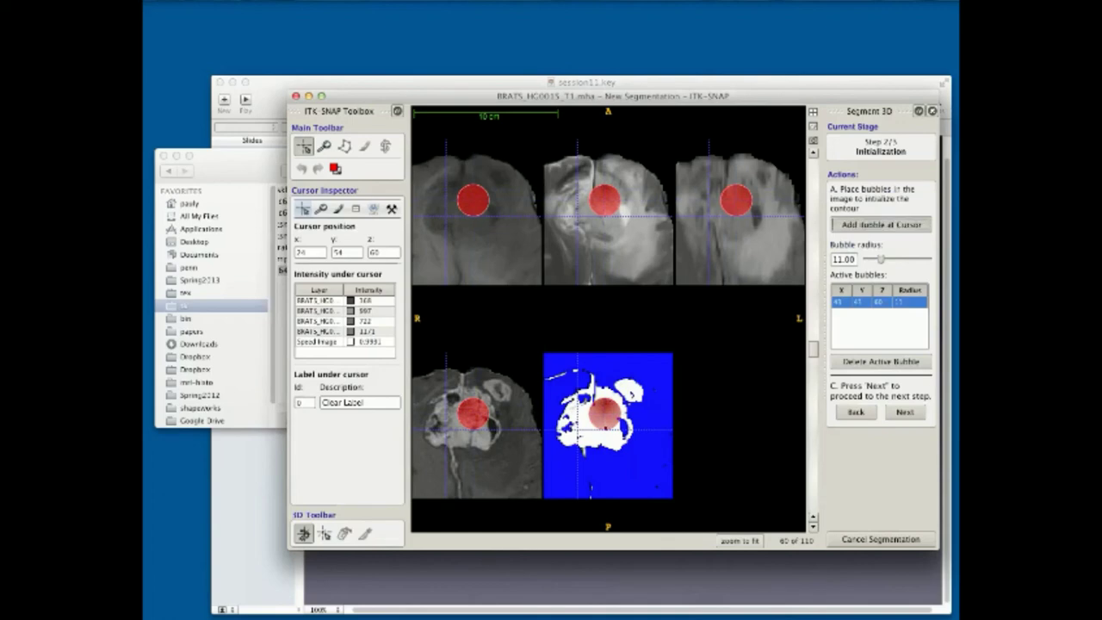
# Proceed to the evolution stage, run the contour evolution until it fills the tumor, and stop and accept the segmentation
pyautogui.click(905, 413)
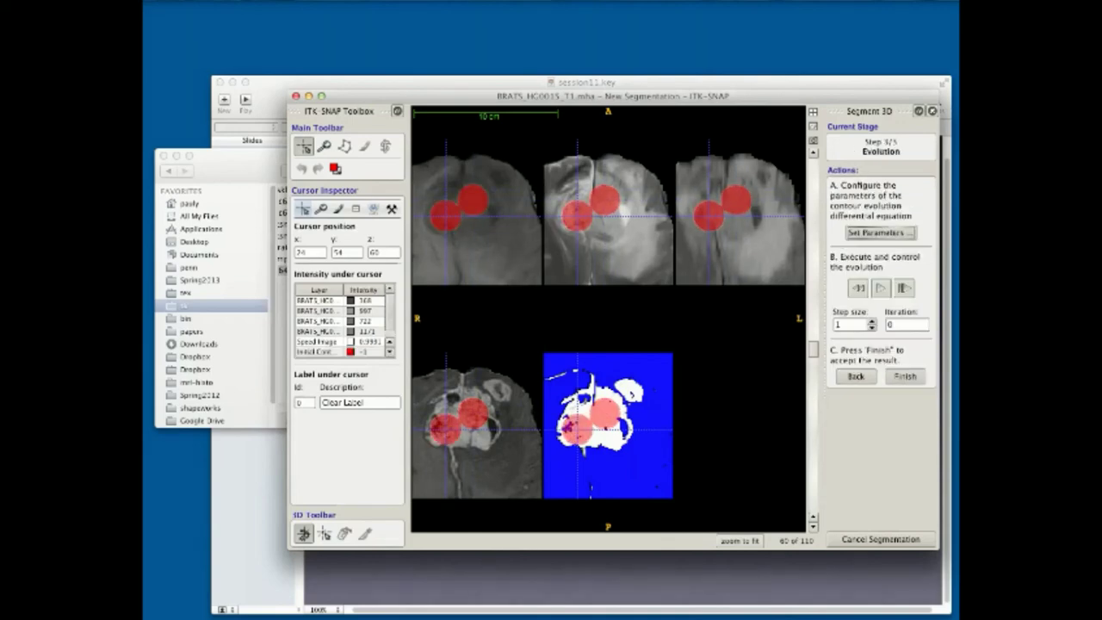
pyautogui.click(880, 288)
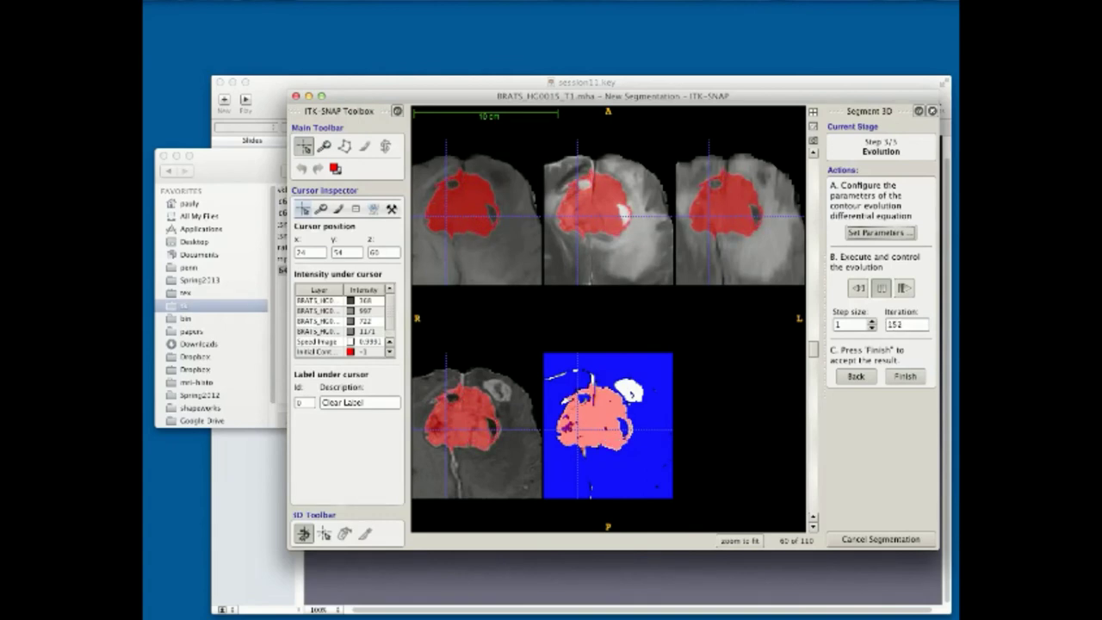
pyautogui.click(879, 288)
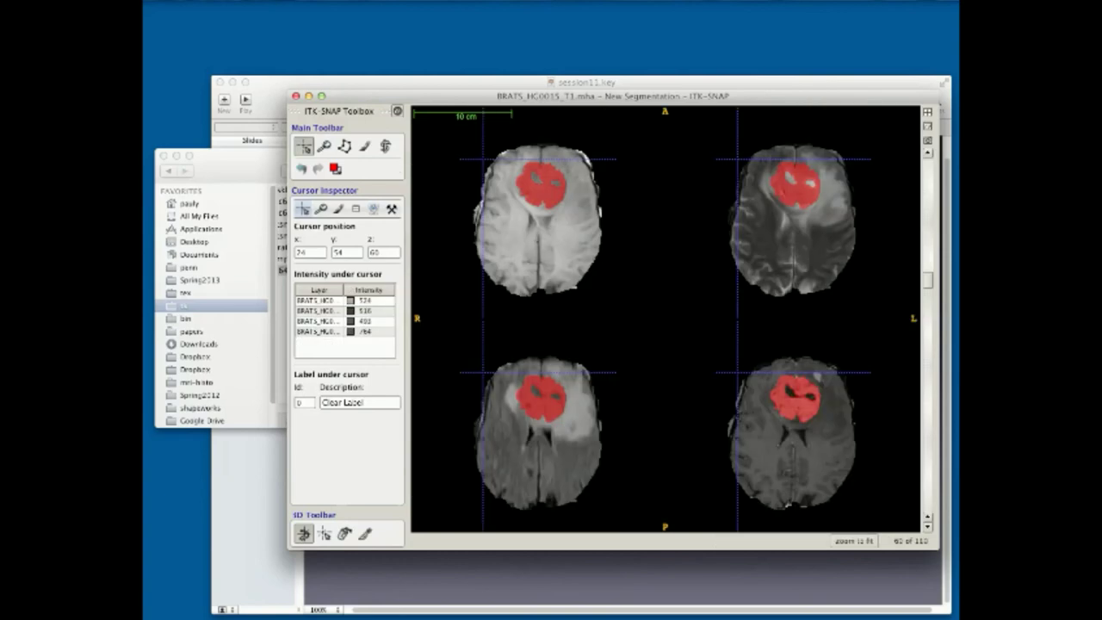
# Return to the four-view layout with a single image per slice view and update the 3D mesh of the segmentation
pyautogui.scroll(15, 664, 318)
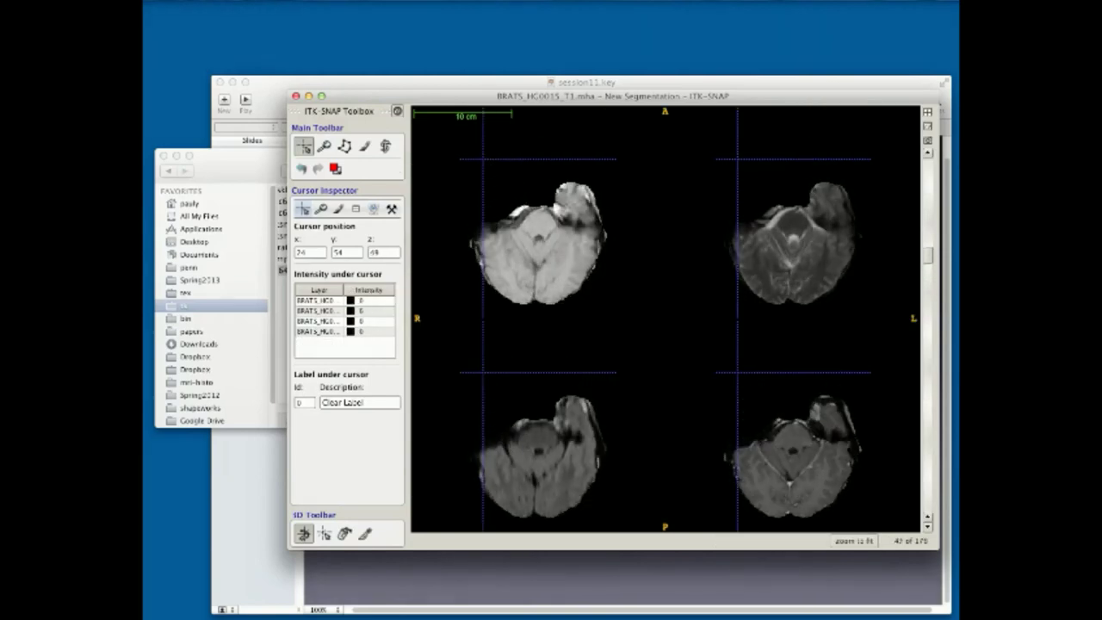
pyautogui.scroll(-8, 664, 319)
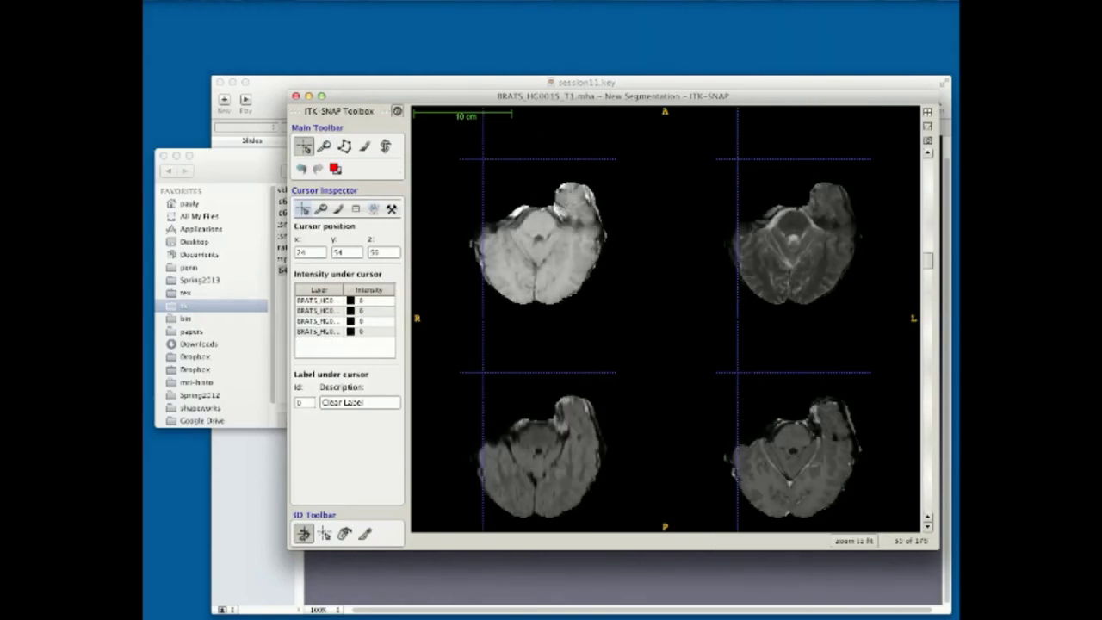
pyautogui.click(927, 113)
pyautogui.click(927, 127)
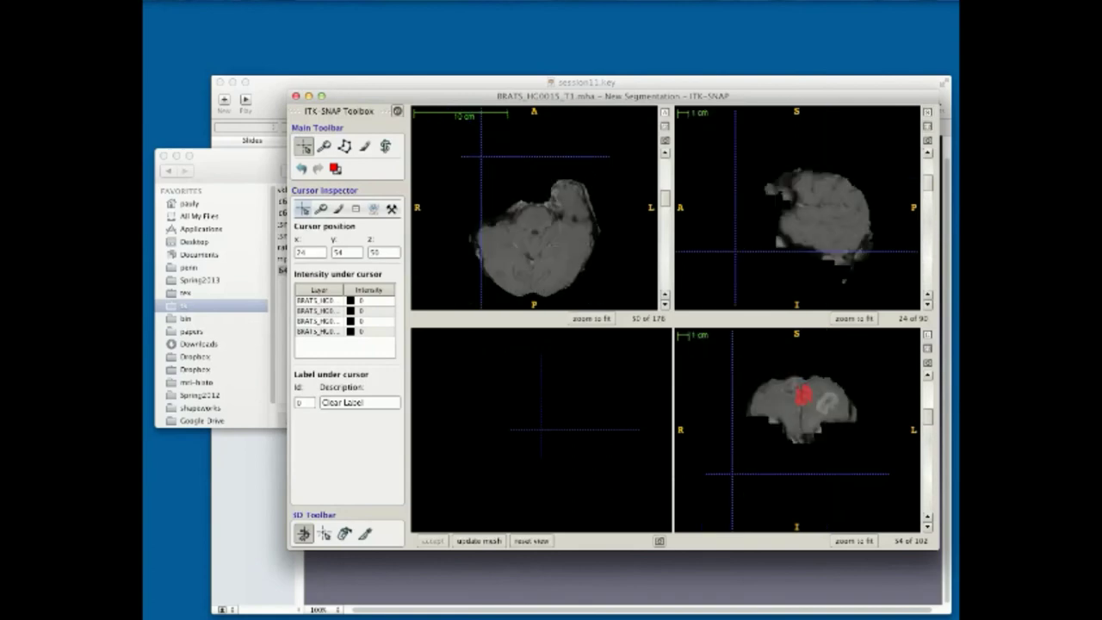
pyautogui.click(479, 540)
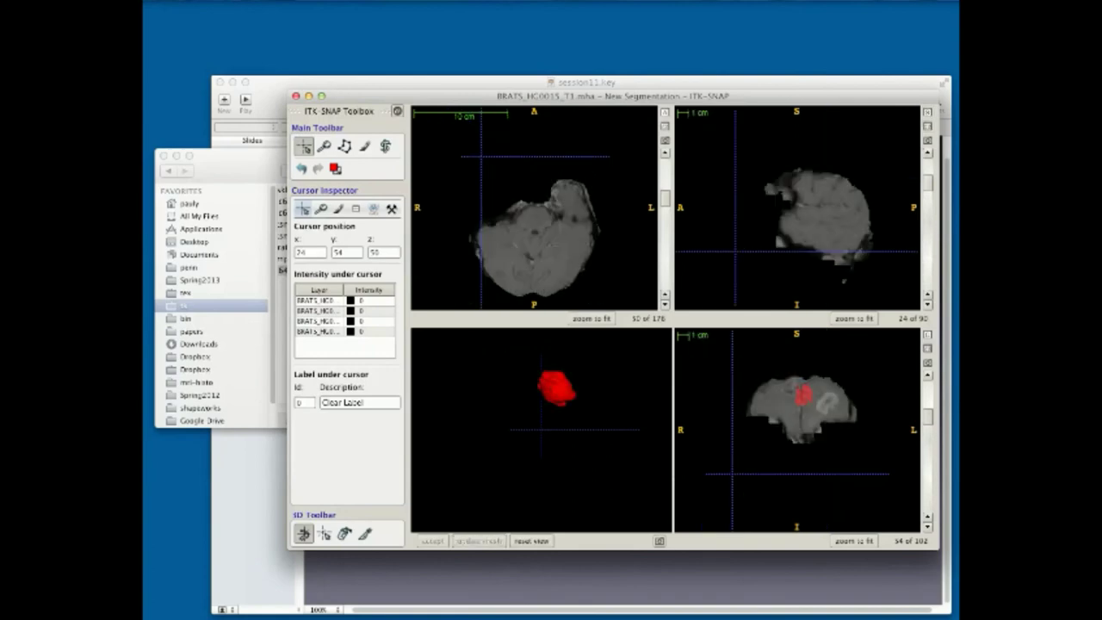
# Rotate and zoom the 3D view to inspect the tumor mesh from other angles
pyautogui.moveTo(544, 413); pyautogui.dragTo(539, 460)
pyautogui.moveTo(542, 456); pyautogui.dragTo(542, 422, button='right')
pyautogui.moveTo(544, 439)
pyautogui.mouseDown()
pyautogui.moveTo(547, 387)
pyautogui.moveTo(547, 426)
pyautogui.mouseUp()
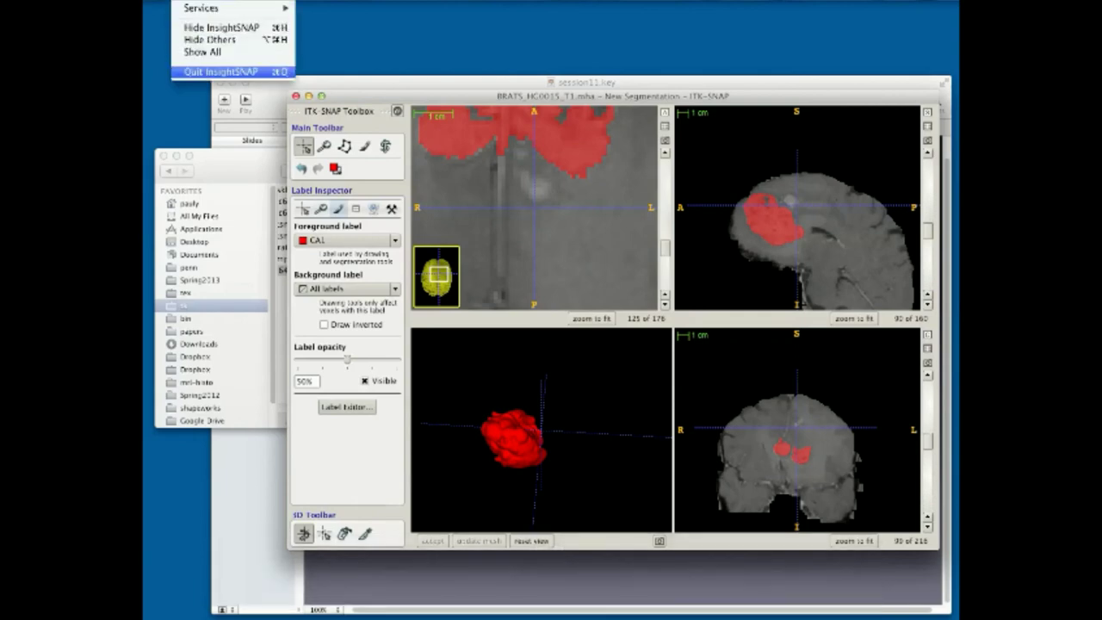
# Quit InsightSNAP, switch to the session11.key presentation in Keynote, and start the slideshow from the "Where to Get It?" slide
pyautogui.click(221, 72)
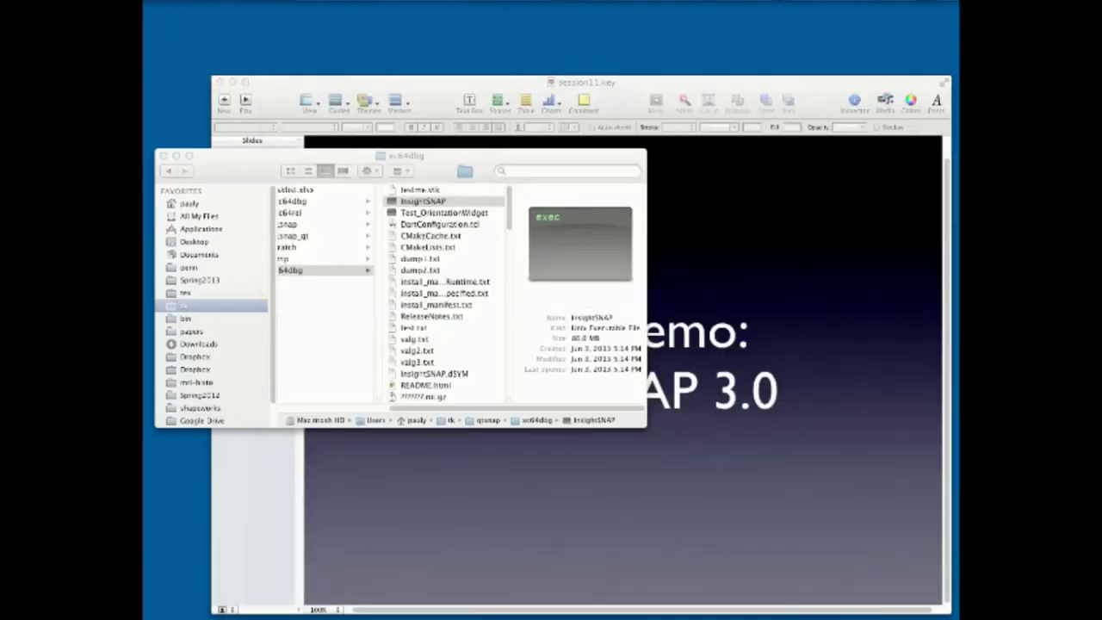
pyautogui.press('super+Tab')
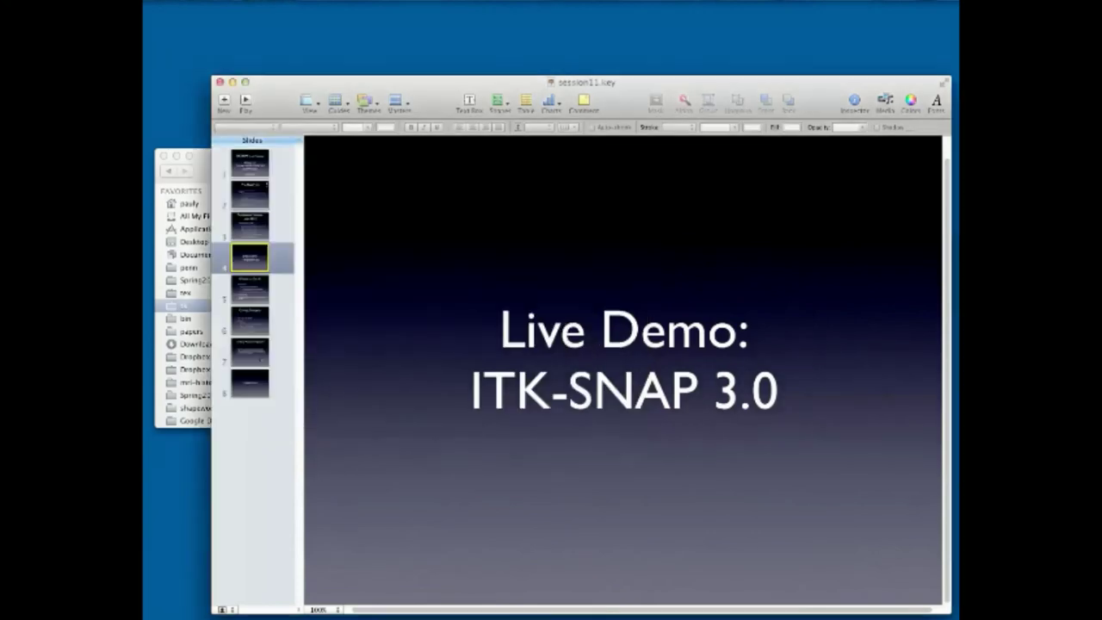
pyautogui.press('Down')
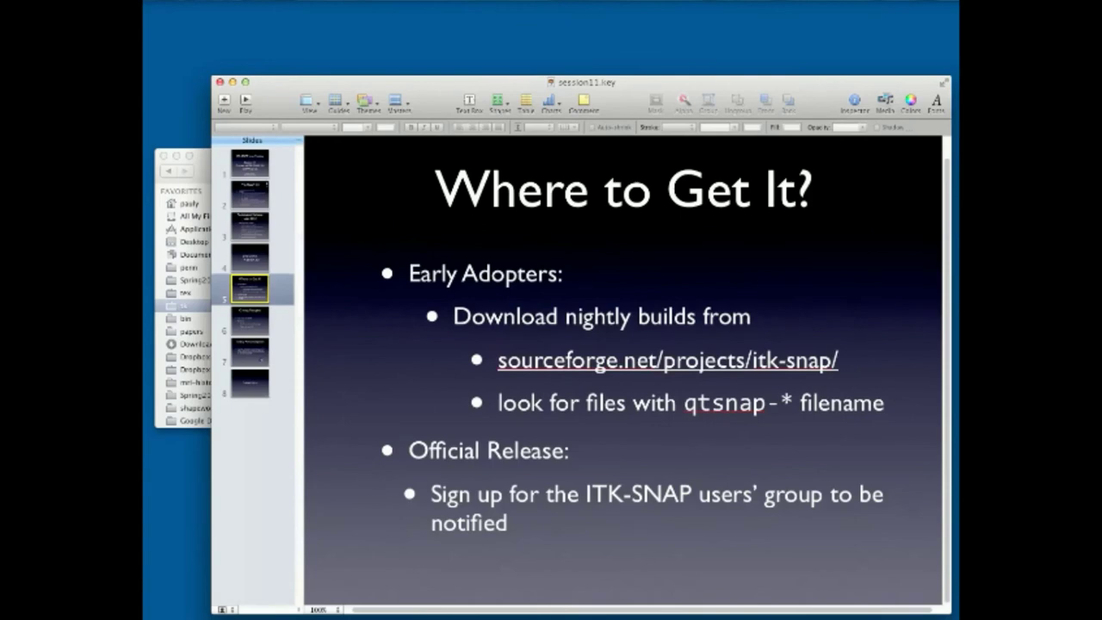
pyautogui.press('alt+super+p')
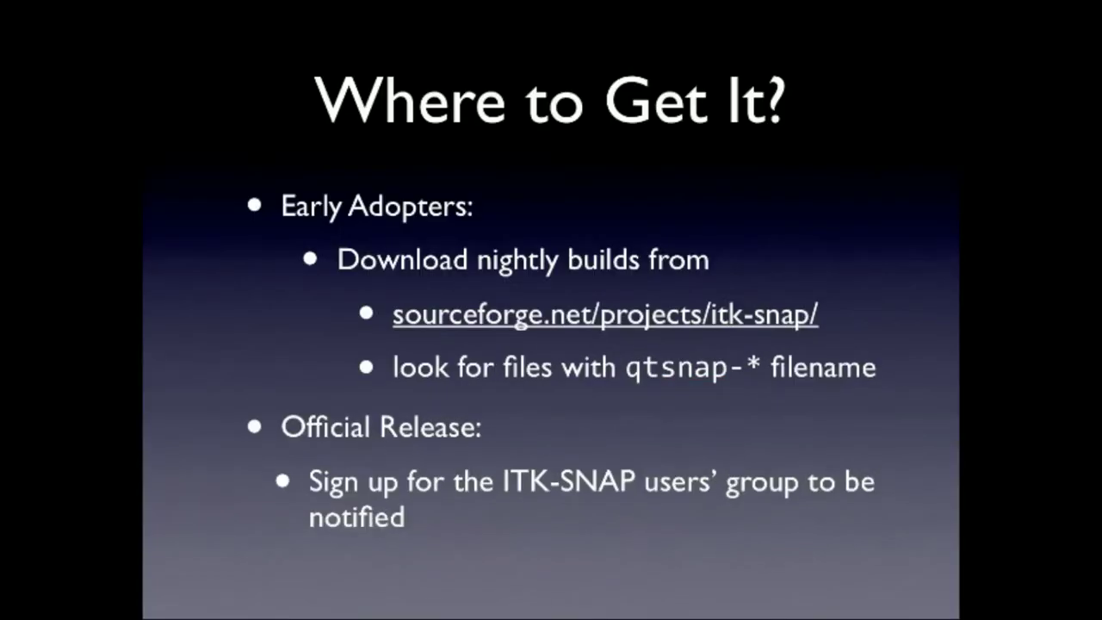